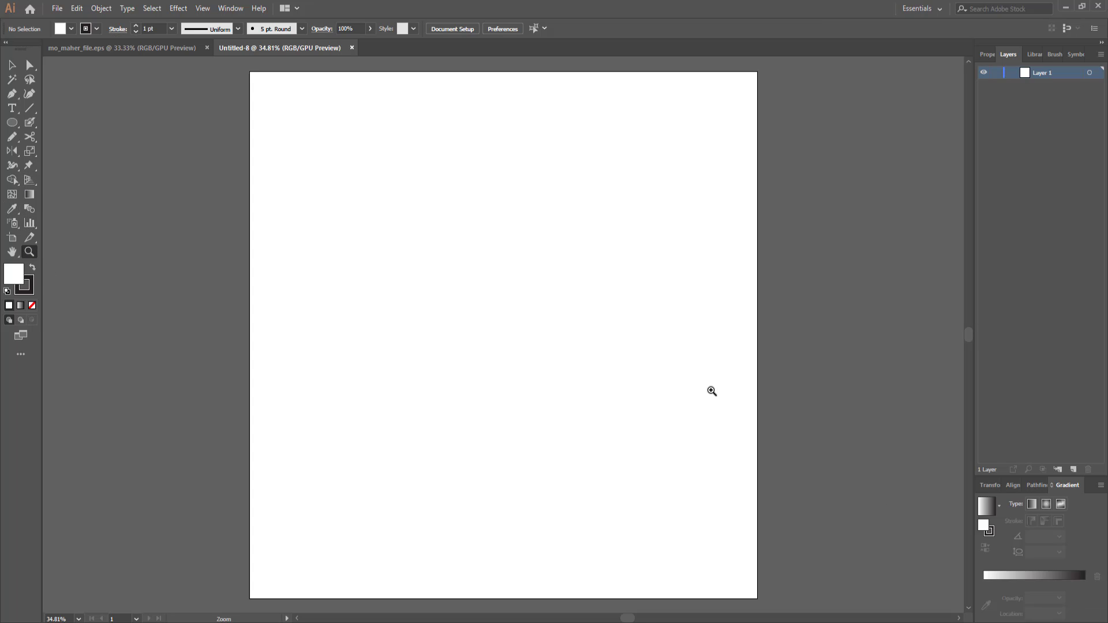
# Zoom the blank artboard to 50% and centre it in the window.
pyautogui.click(604, 373)
pyautogui.moveTo(498, 345); pyautogui.dragTo(598, 372)
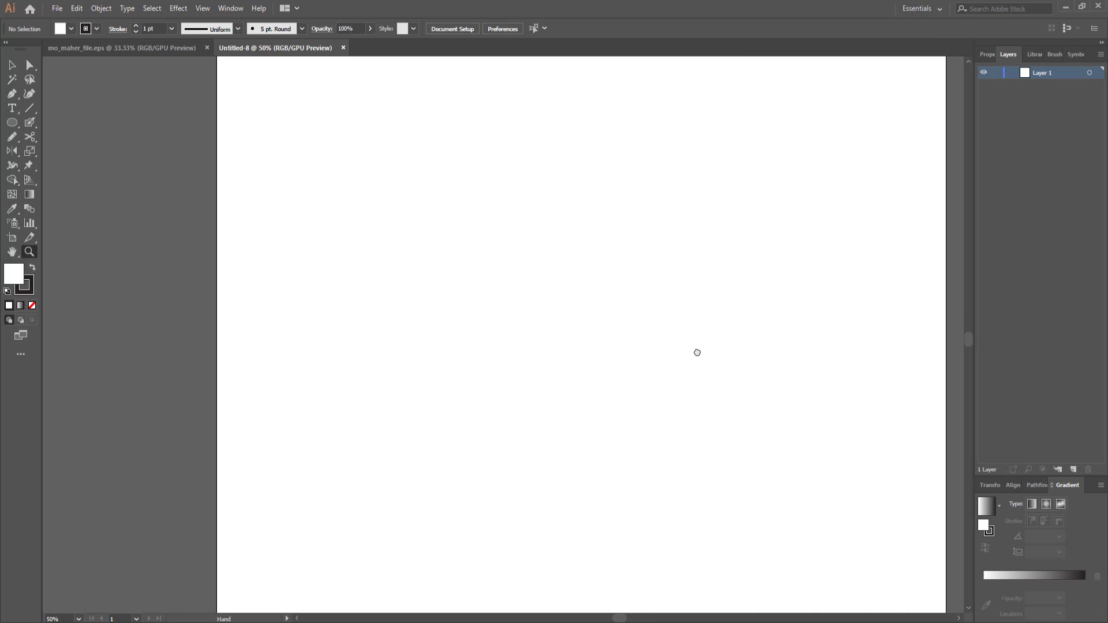
# Draw a roughly 559 × 592 px oval mid-page with no fill and a 3 pt black stroke.
pyautogui.click(12, 123)
pyautogui.moveTo(472, 245)
pyautogui.mouseDown()
pyautogui.moveTo(675, 474)
pyautogui.moveTo(623, 463)
pyautogui.mouseUp()
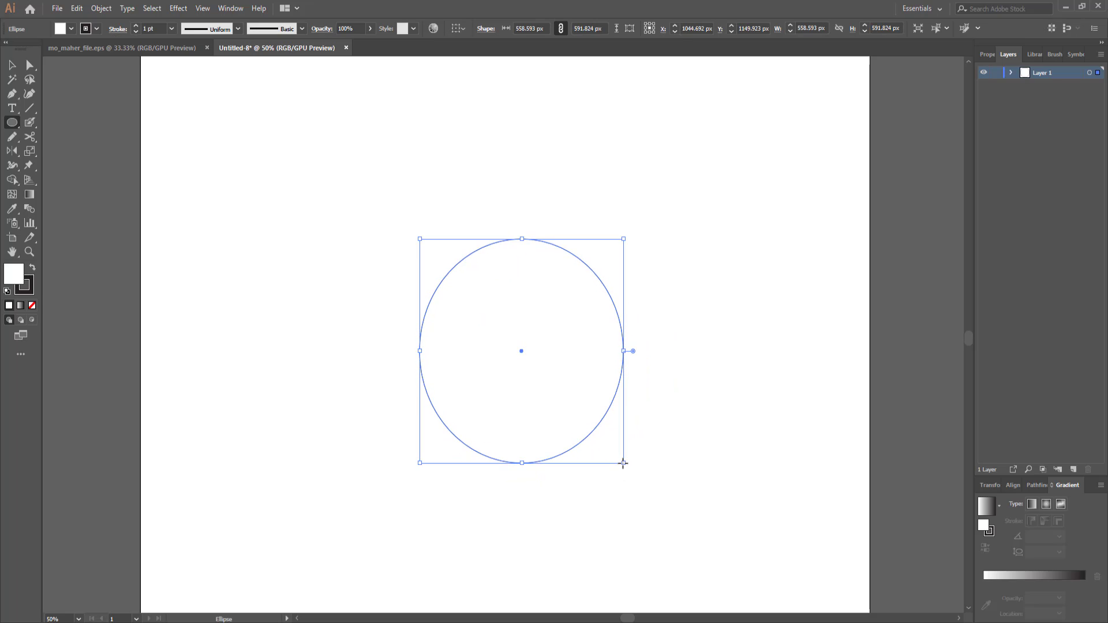
pyautogui.click(31, 306)
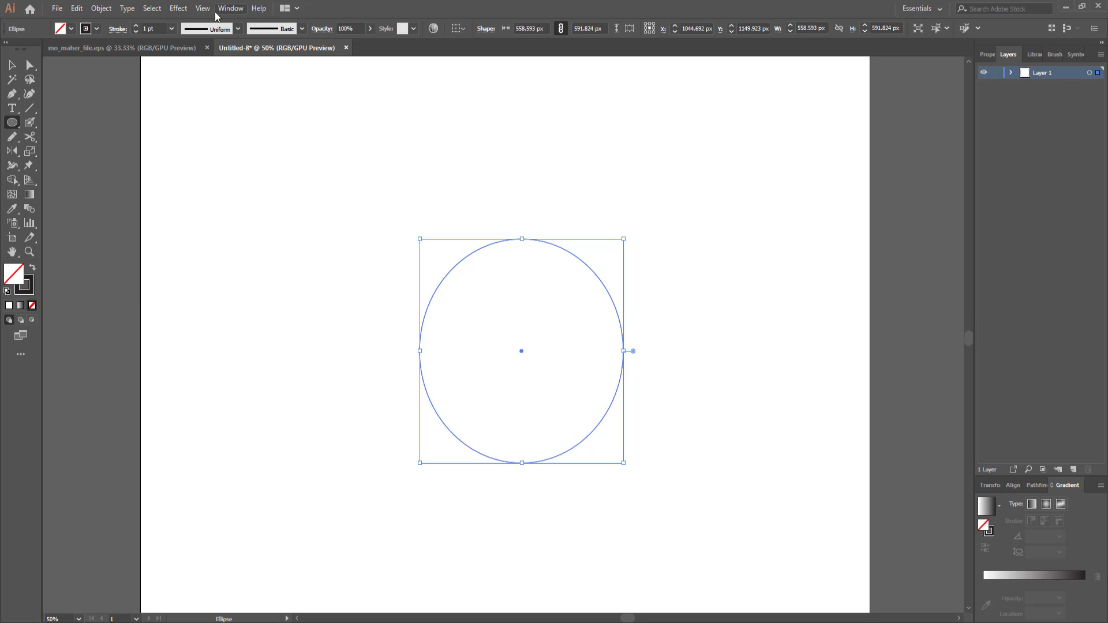
pyautogui.click(136, 26)
pyautogui.click(136, 26)
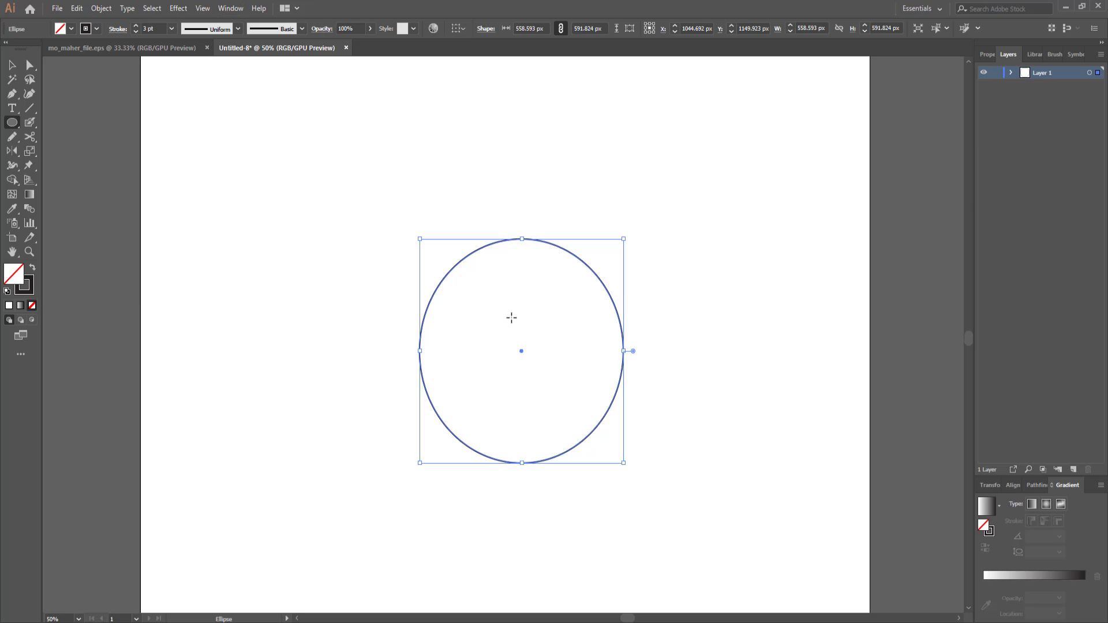
pyautogui.click(12, 65)
pyautogui.click(74, 165)
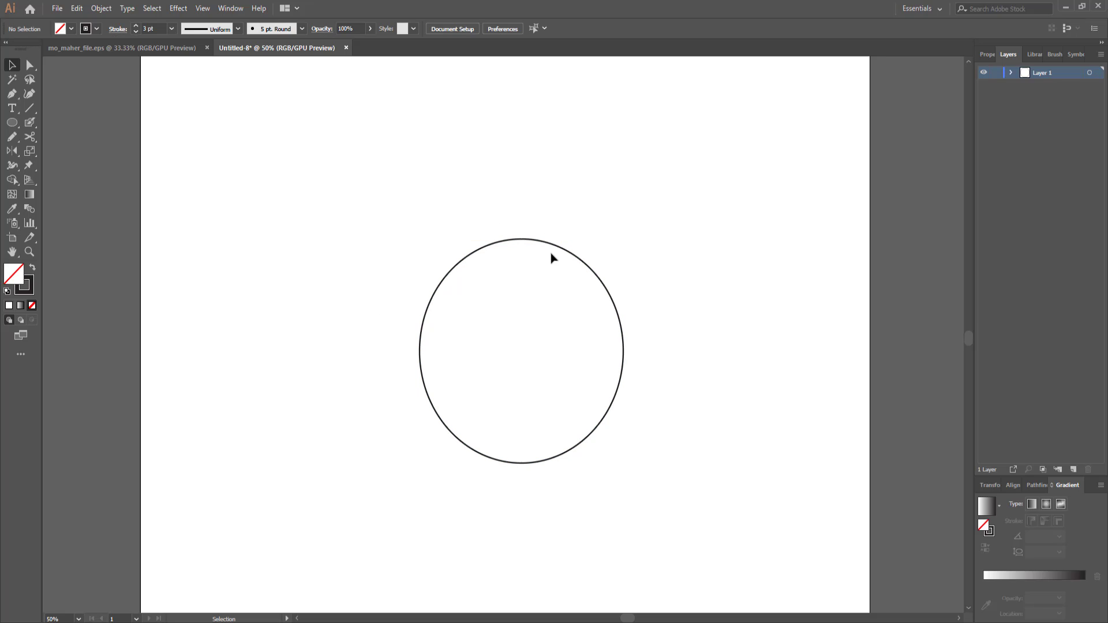
# Draw a rounded rectangle over the circle's top and nudge it slightly upward.
pyautogui.click(12, 123)
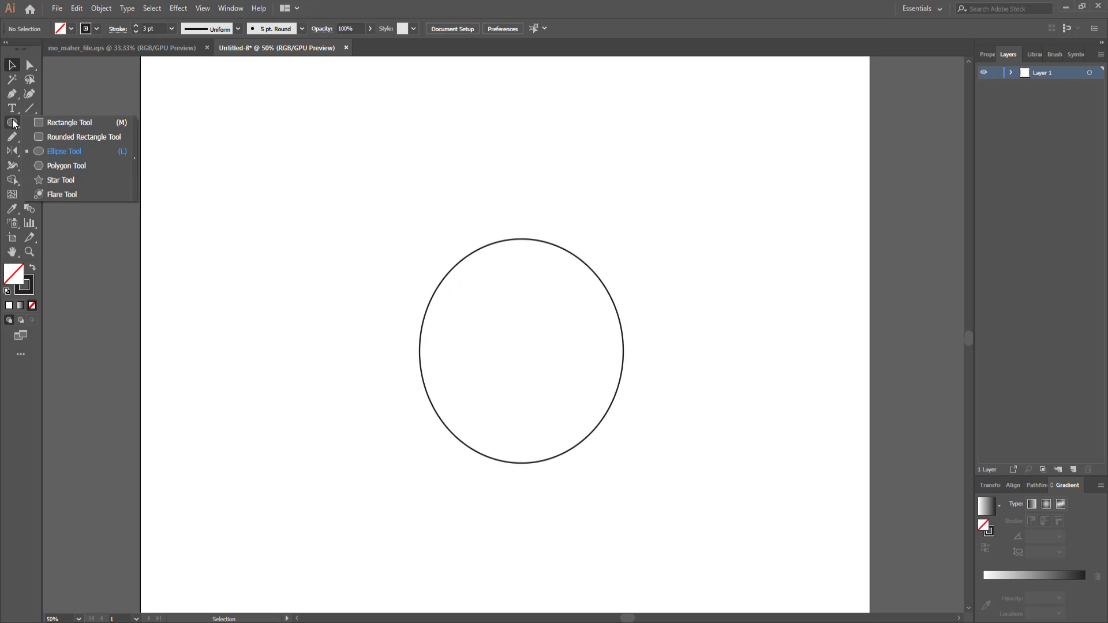
pyautogui.click(55, 137)
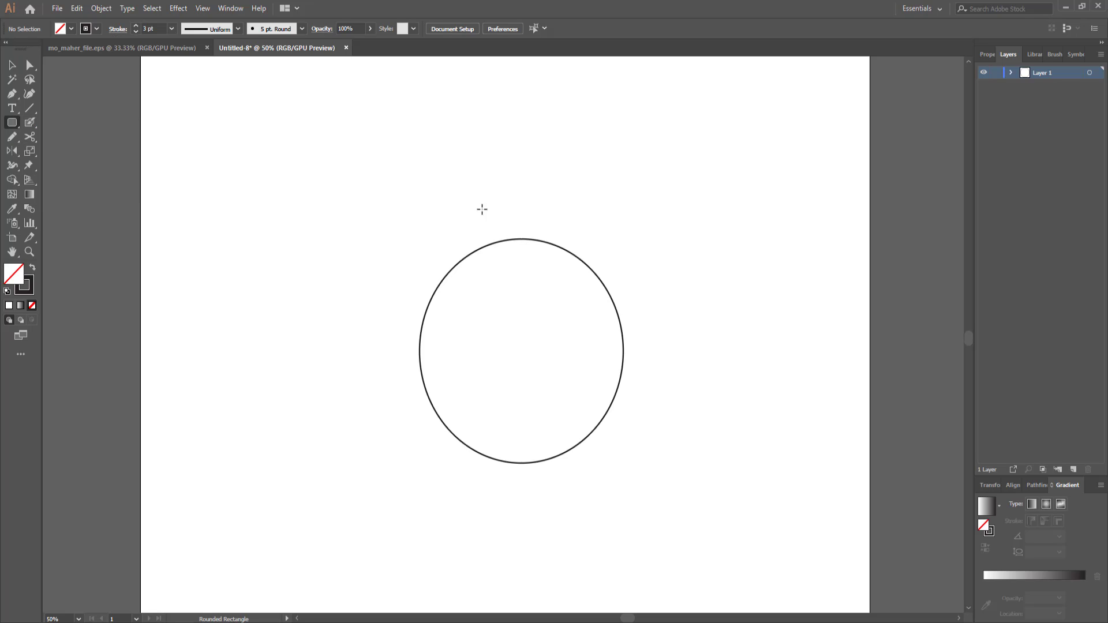
pyautogui.moveTo(486, 205); pyautogui.dragTo(540, 255)
pyautogui.moveTo(540, 255); pyautogui.dragTo(544, 257)
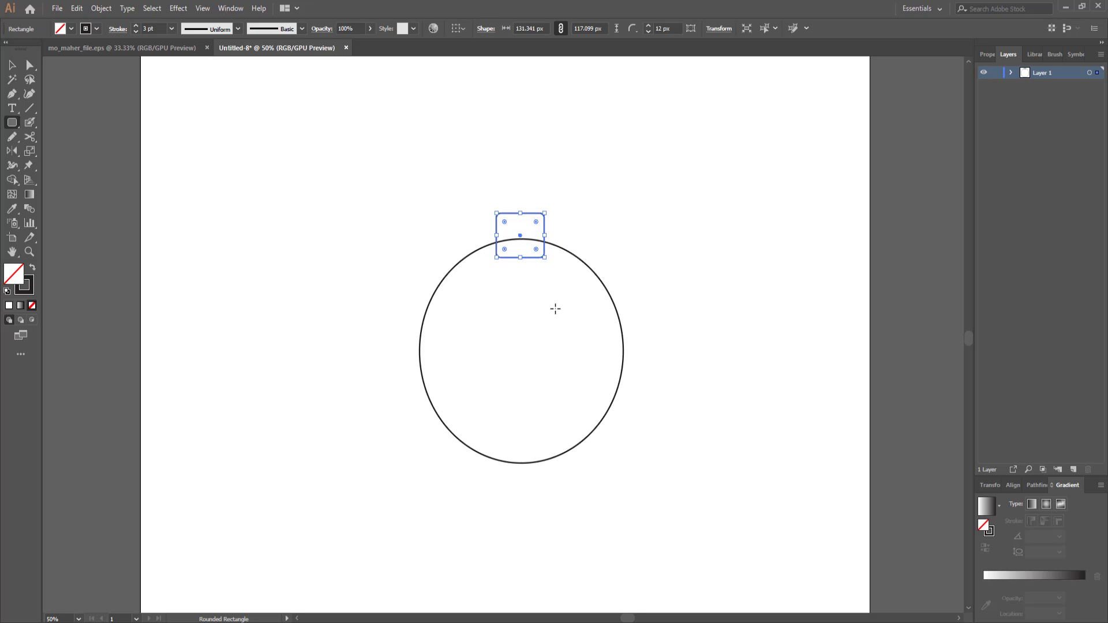
pyautogui.press('Up')
pyautogui.press('Up')
pyautogui.press('Up')
pyautogui.press('Up')
pyautogui.press('Up')
# Cut the rounded rectangle's sides at the circle line with Scissors and delete its lower piece.
pyautogui.click(30, 255)
pyautogui.moveTo(548, 242); pyautogui.dragTo(791, 240)
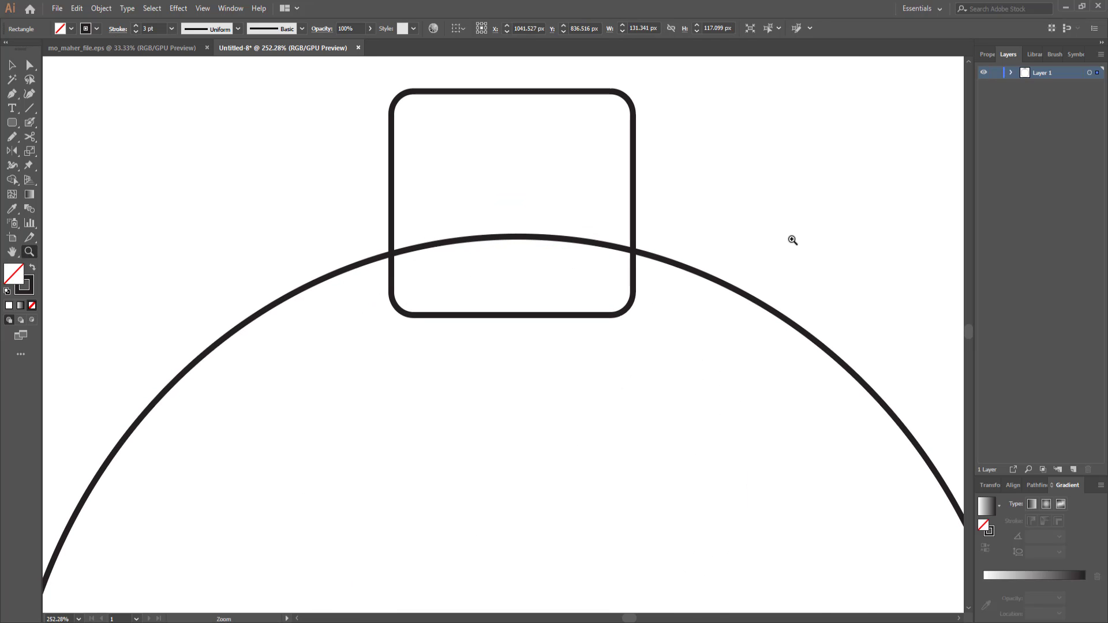
pyautogui.scroll(3, 713, 334)
pyautogui.moveTo(29, 137); pyautogui.dragTo(63, 151)
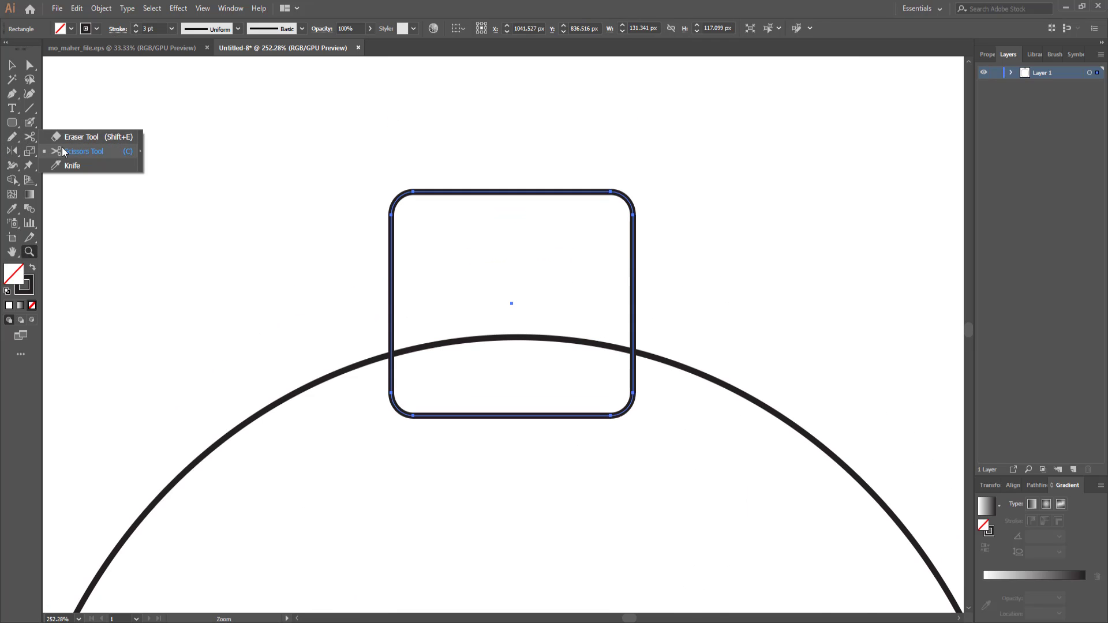
pyautogui.click(633, 338)
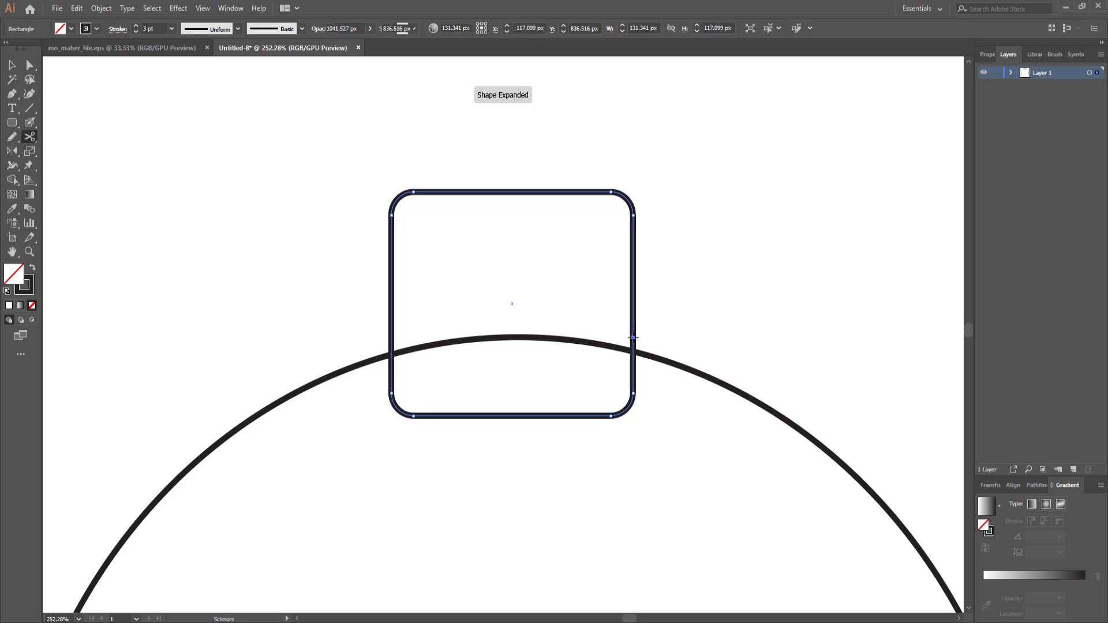
pyautogui.click(390, 342)
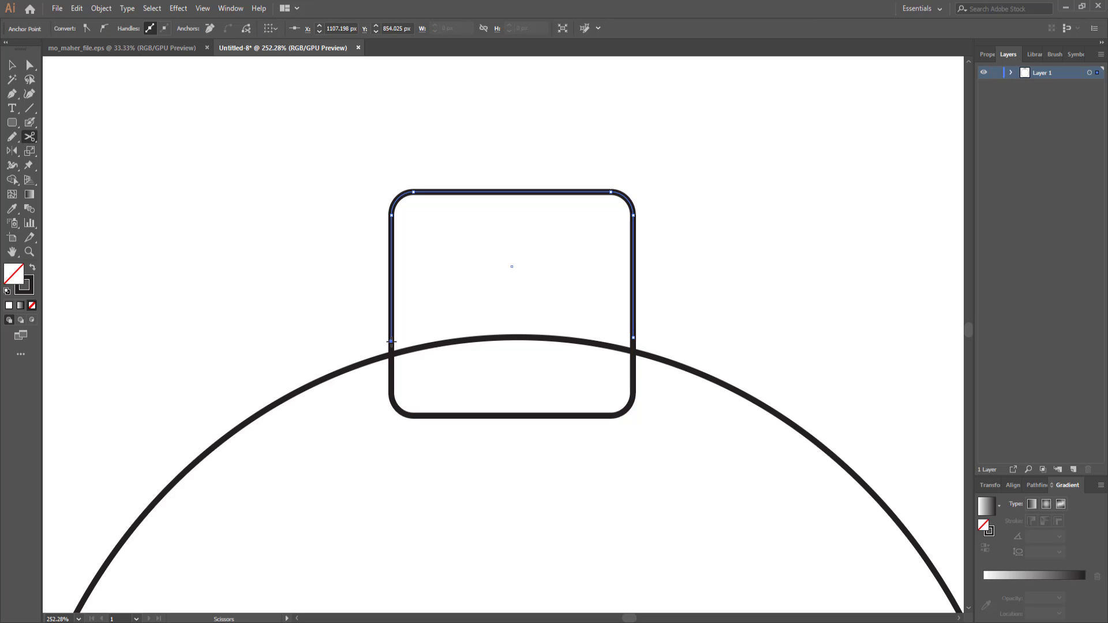
pyautogui.click(29, 64)
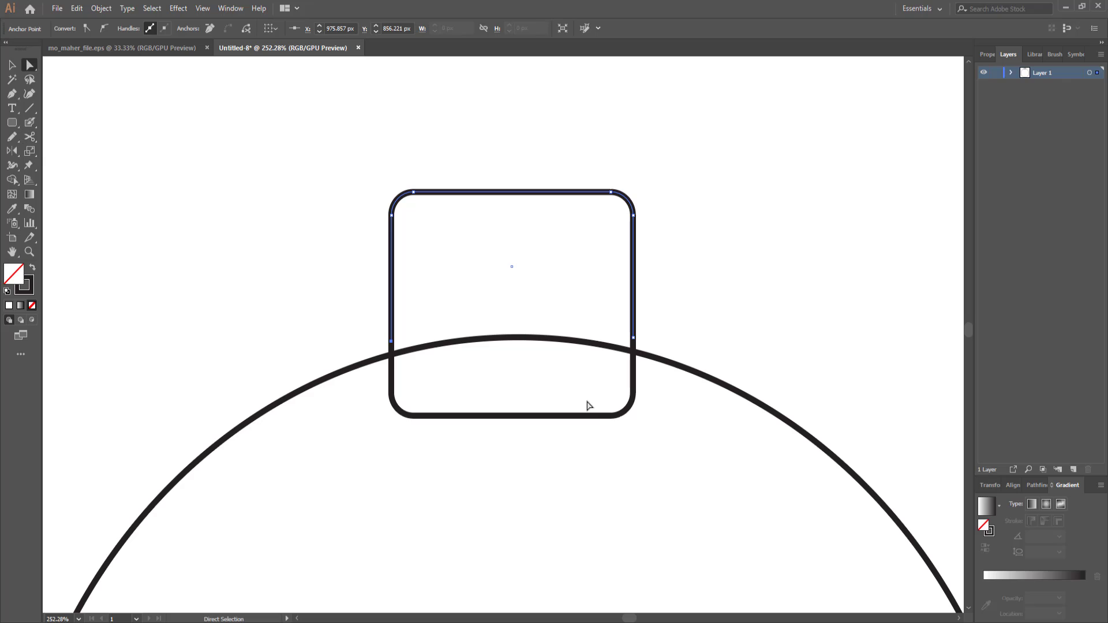
pyautogui.click(551, 415)
pyautogui.press('Delete')
pyautogui.press('Delete')
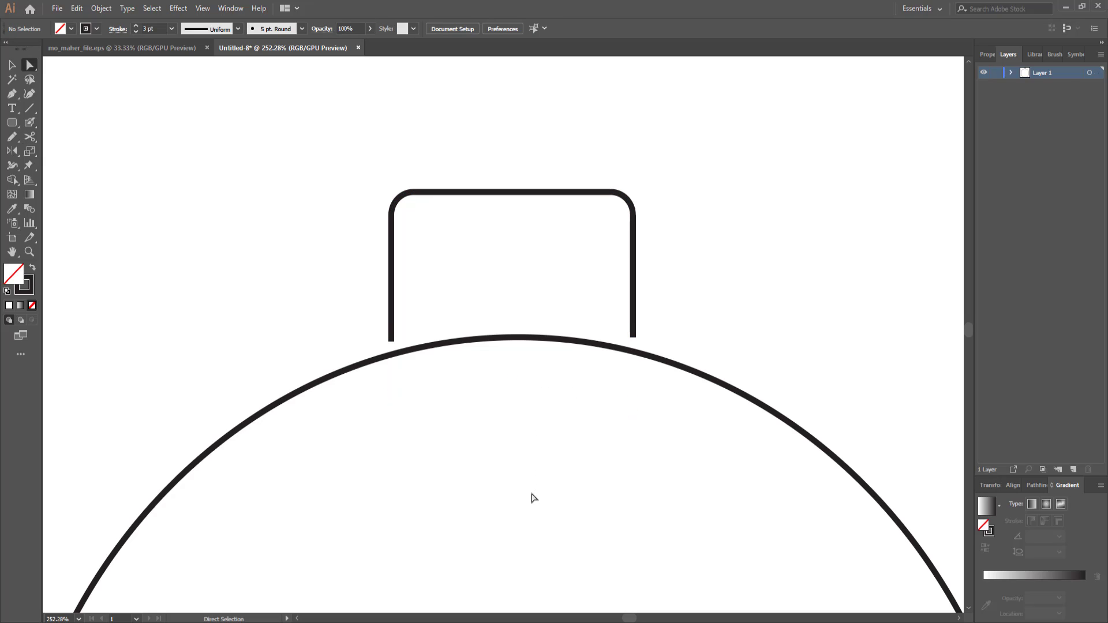
# Give the remaining cap arch a tapered variable width profile.
pyautogui.click(12, 65)
pyautogui.moveTo(683, 196); pyautogui.dragTo(569, 240)
pyautogui.click(234, 28)
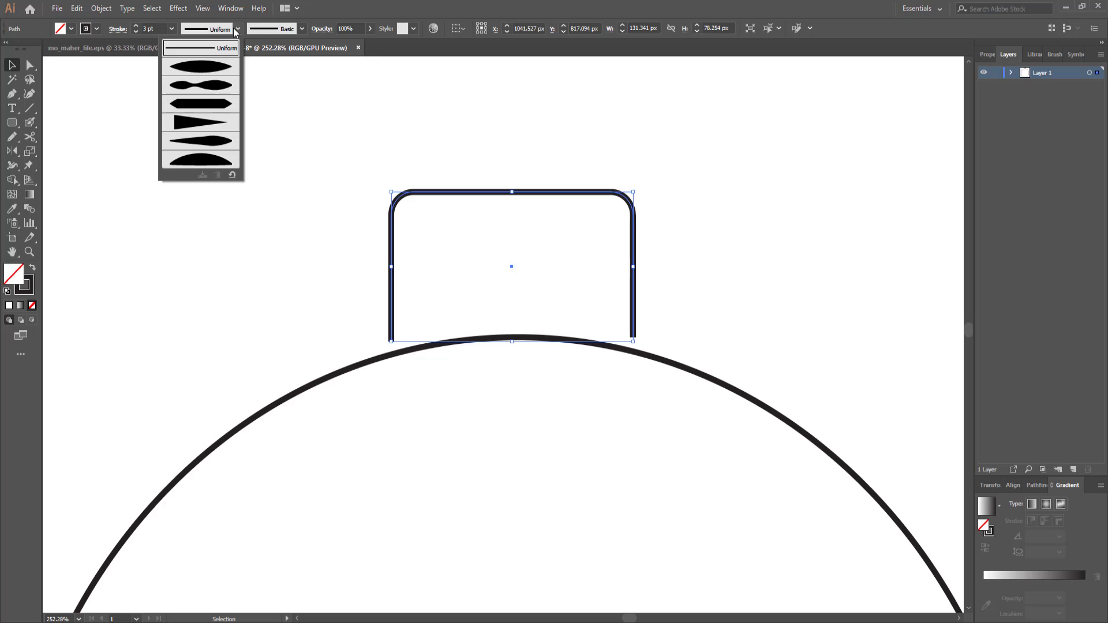
pyautogui.click(202, 72)
pyautogui.scroll(1, 618, 299)
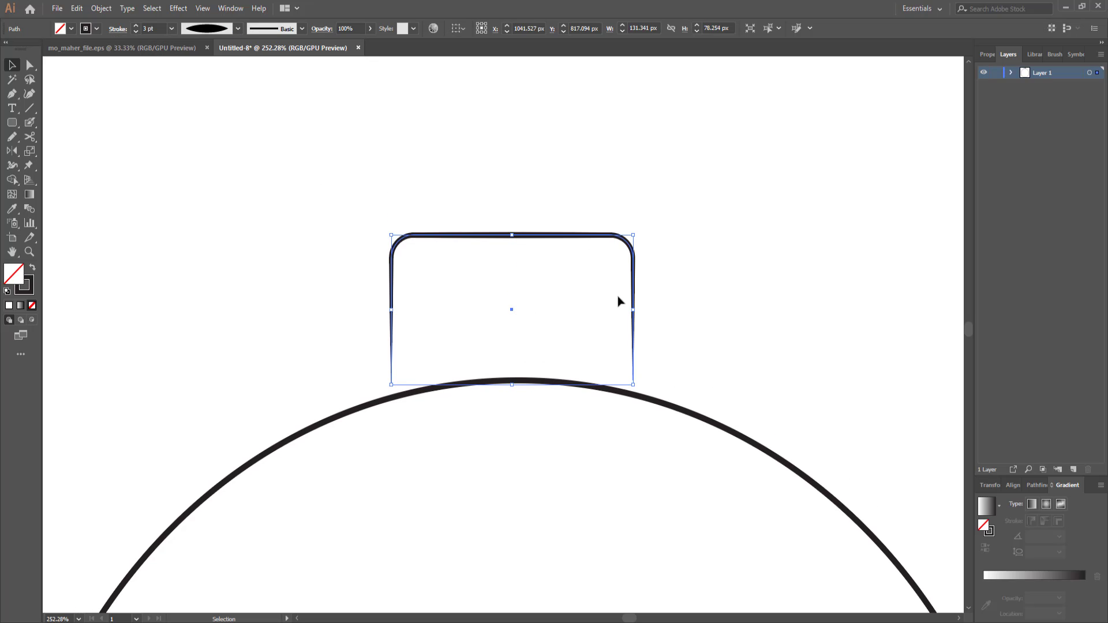
pyautogui.click(121, 204)
pyautogui.click(12, 123)
# Draw a small rectangle on top of the cap and cut its right side at the cap line.
pyautogui.click(63, 120)
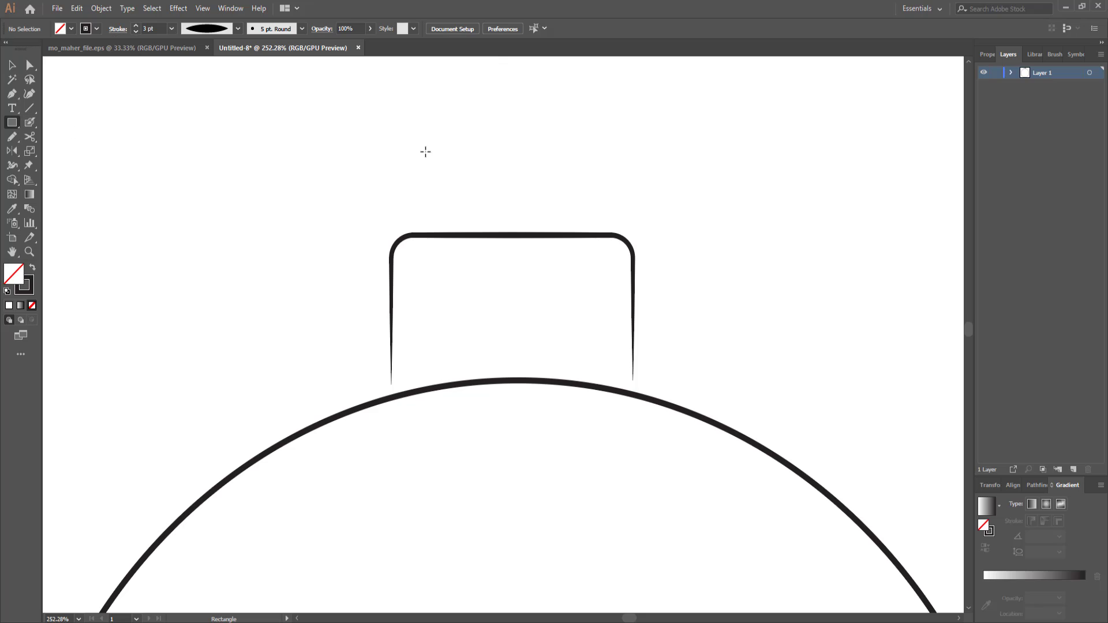
pyautogui.moveTo(456, 127); pyautogui.dragTo(544, 229)
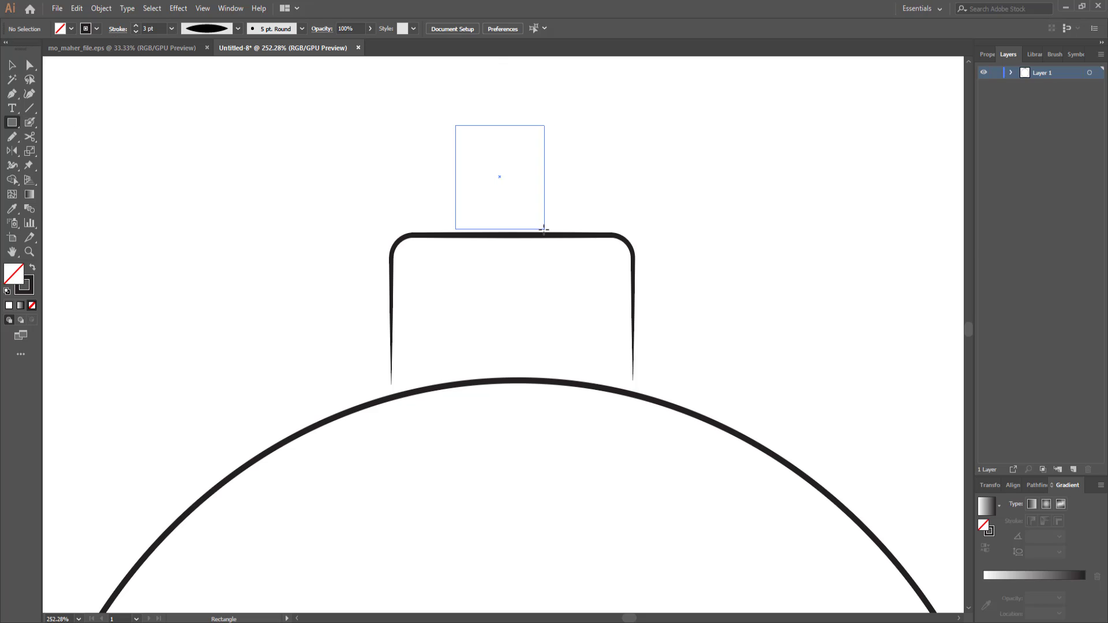
pyautogui.moveTo(544, 229); pyautogui.dragTo(554, 243)
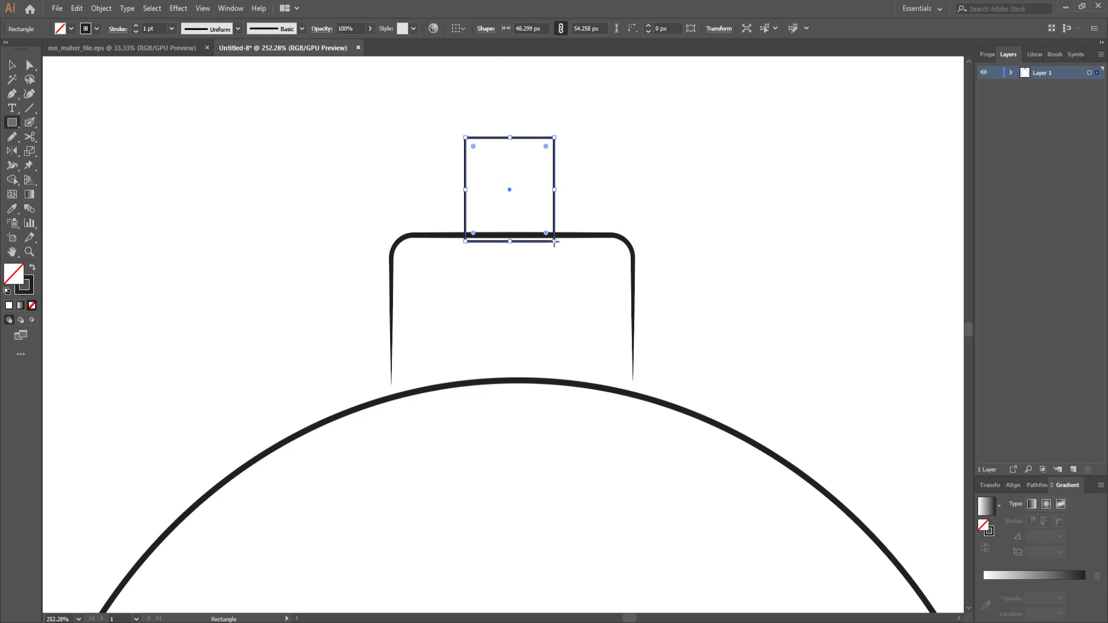
pyautogui.click(29, 136)
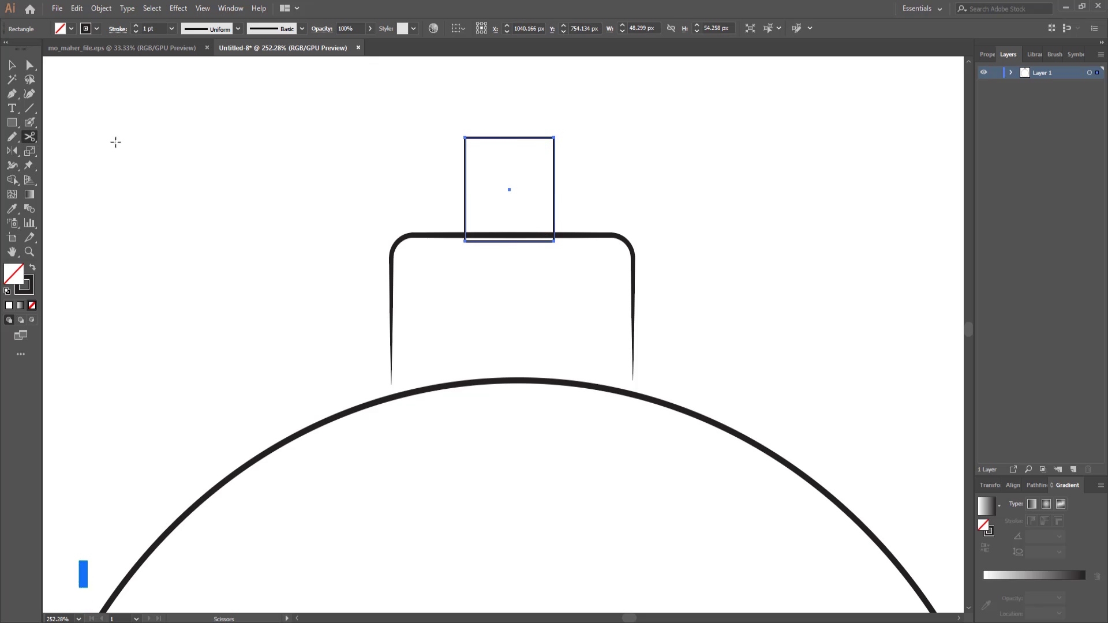
pyautogui.click(554, 226)
pyautogui.click(465, 224)
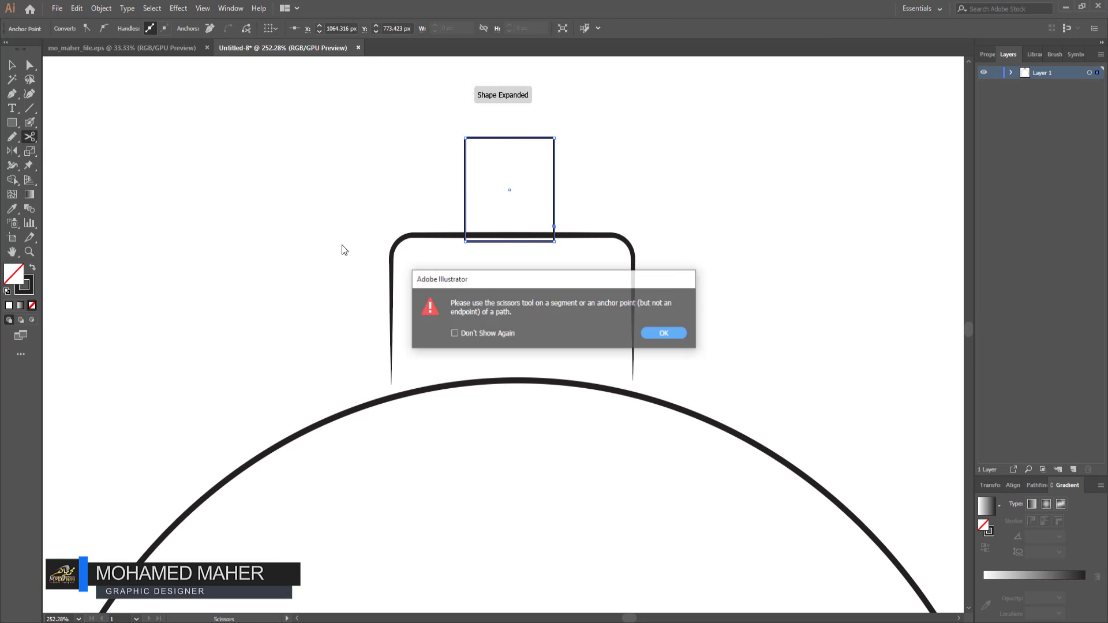
pyautogui.click(672, 337)
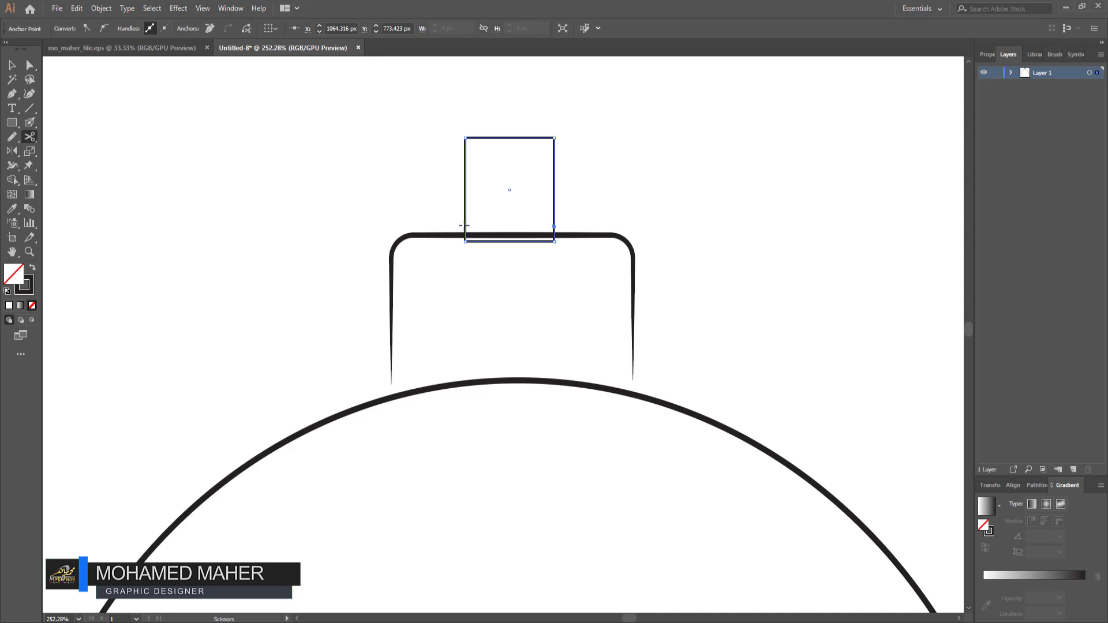
pyautogui.click(465, 225)
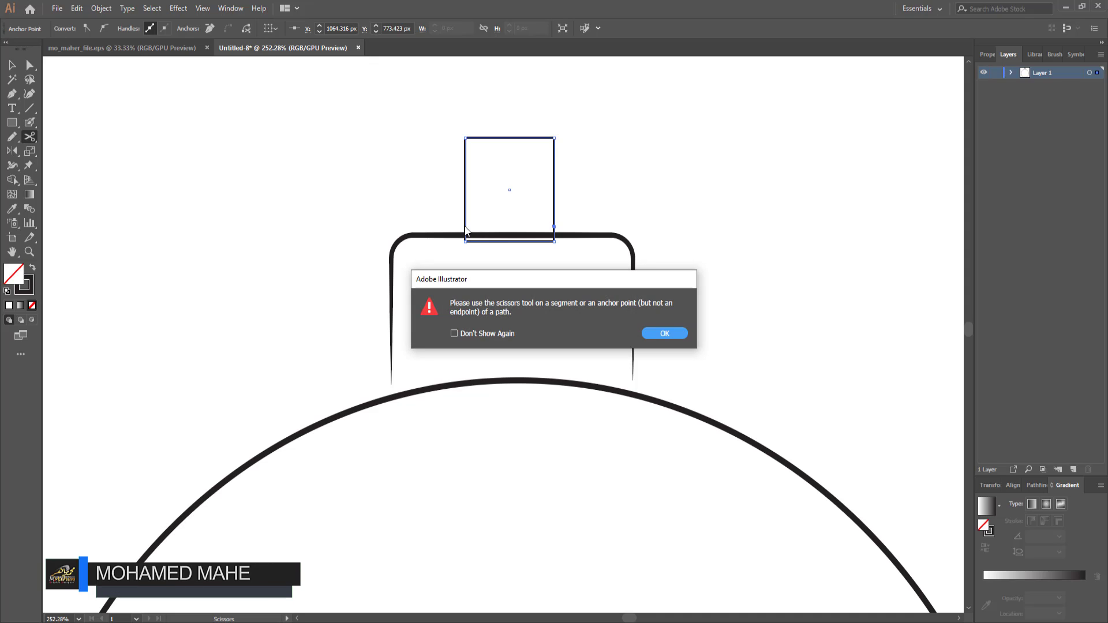
pyautogui.click(673, 337)
# Cut the small rectangle's left side at the cap line and delete its bottom piece.
pyautogui.click(29, 252)
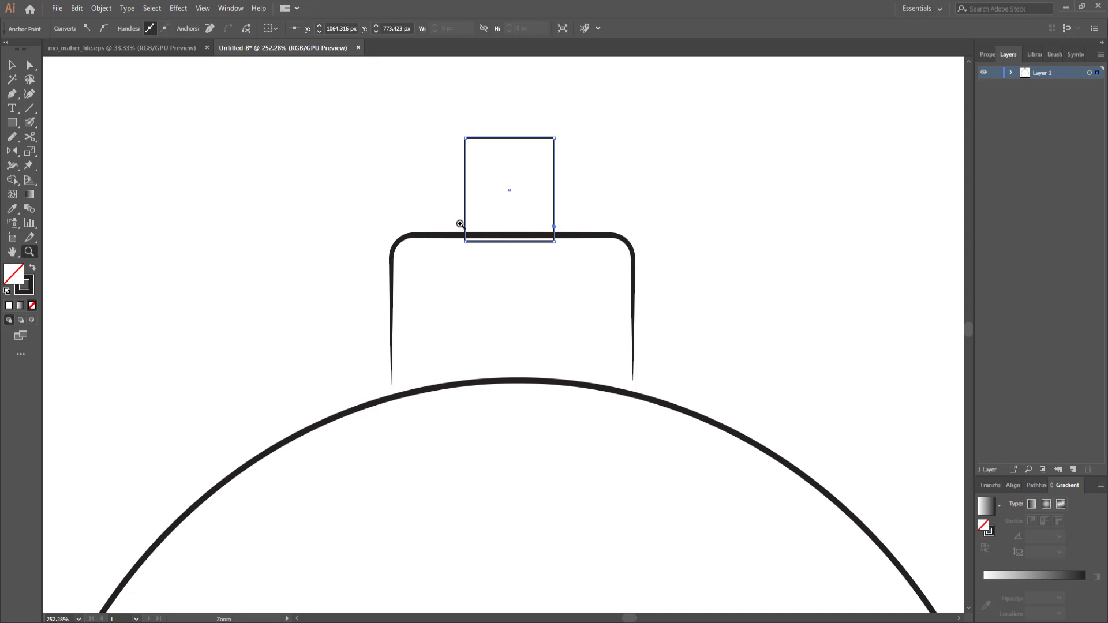
pyautogui.moveTo(462, 223); pyautogui.dragTo(673, 287)
pyautogui.click(29, 137)
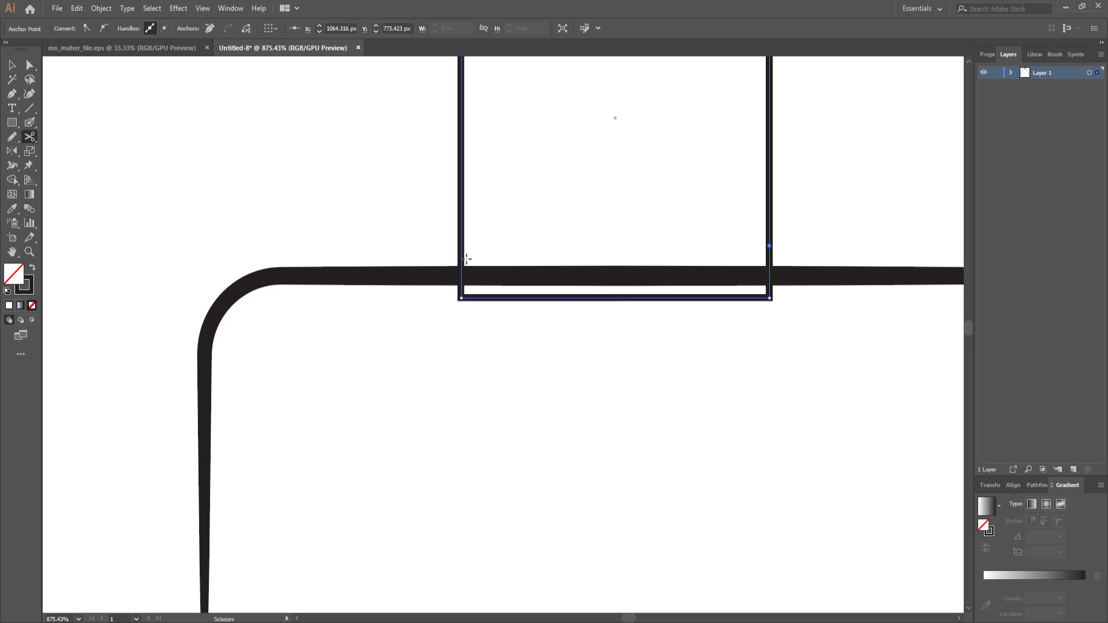
pyautogui.click(461, 247)
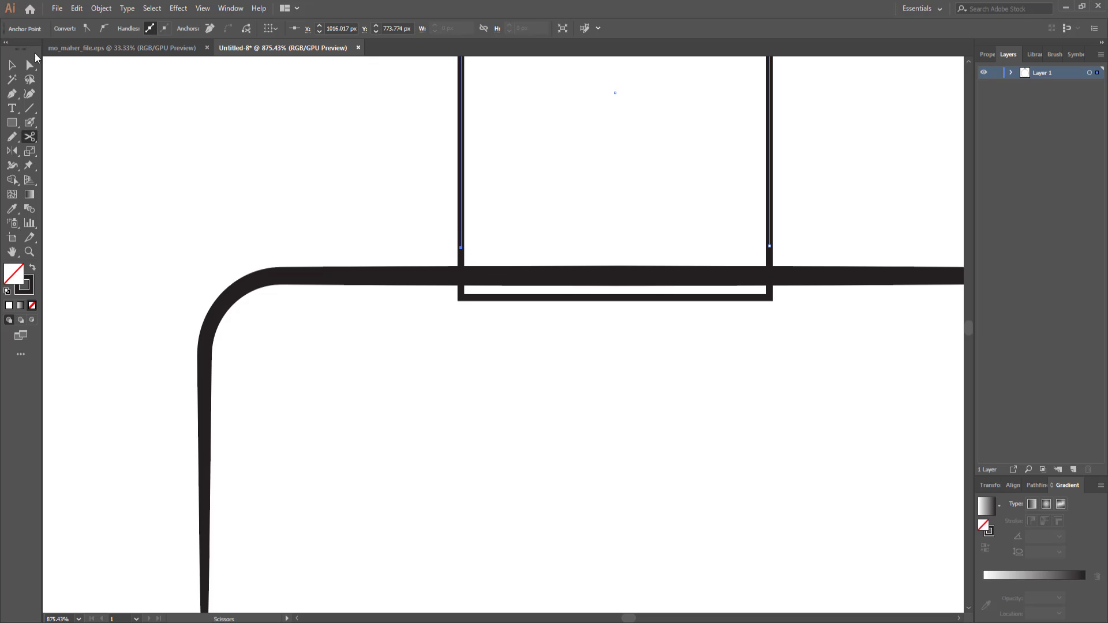
pyautogui.click(30, 65)
pyautogui.click(580, 300)
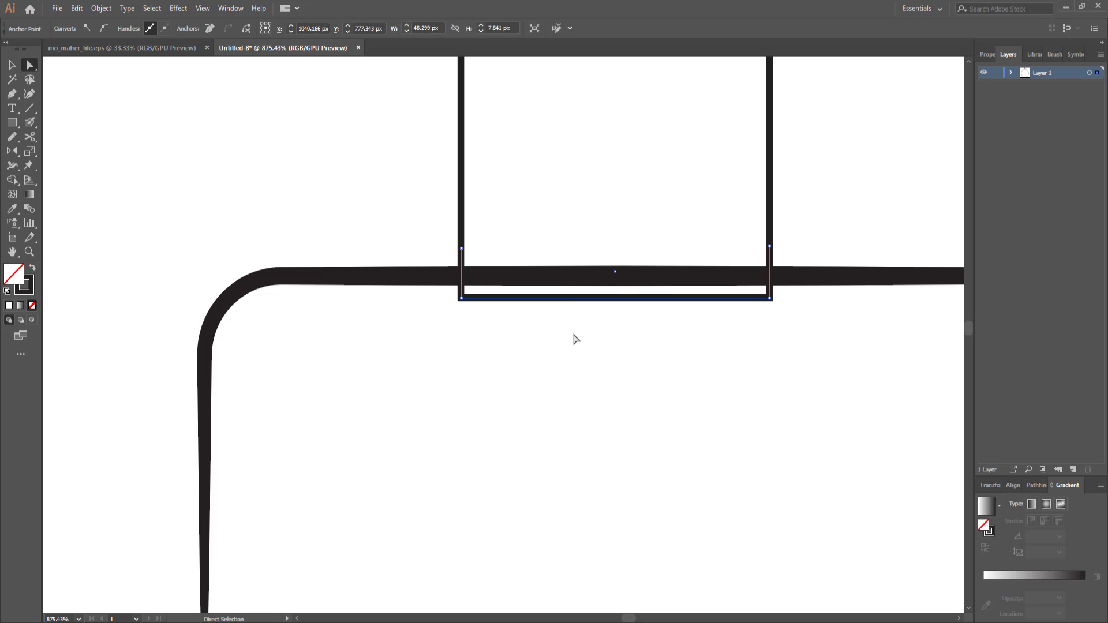
pyautogui.press('Delete')
# Give the small arch's remaining outline a tapered width profile.
pyautogui.scroll(5, 574, 337)
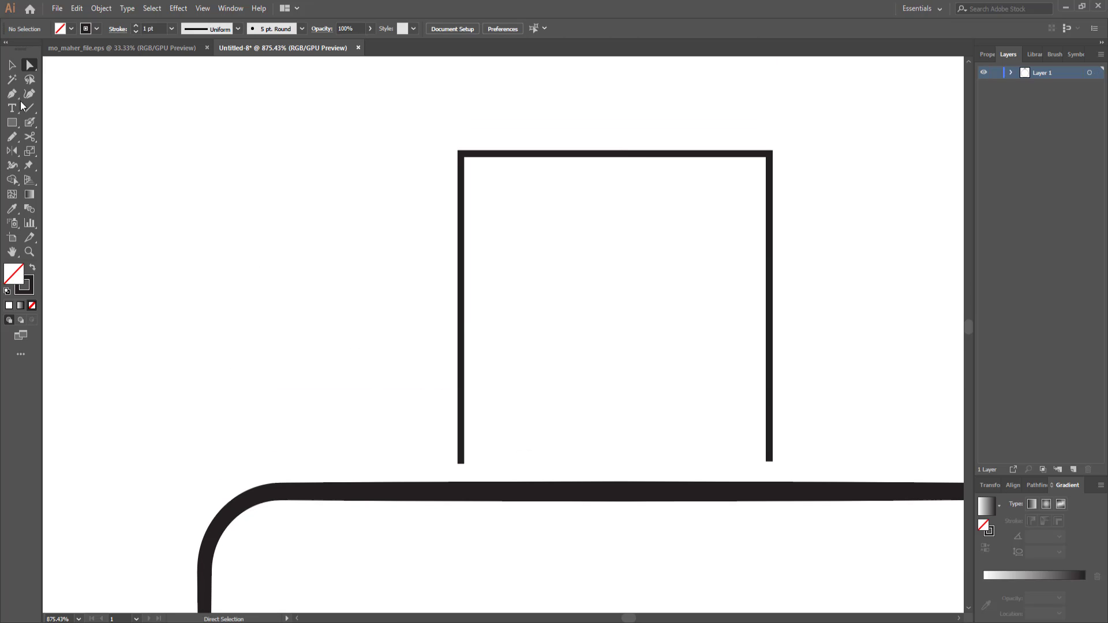
pyautogui.click(11, 64)
pyautogui.click(460, 154)
pyautogui.click(216, 28)
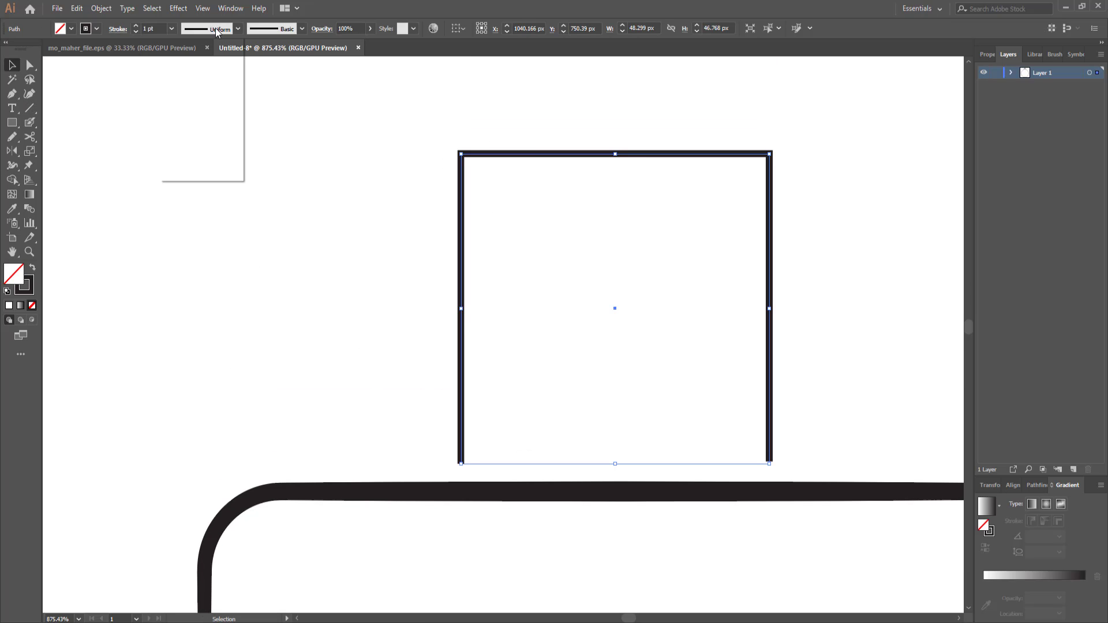
pyautogui.click(201, 68)
# Round the small arch's top corners with the live corner widgets, then return to 100% zoom.
pyautogui.press('a')
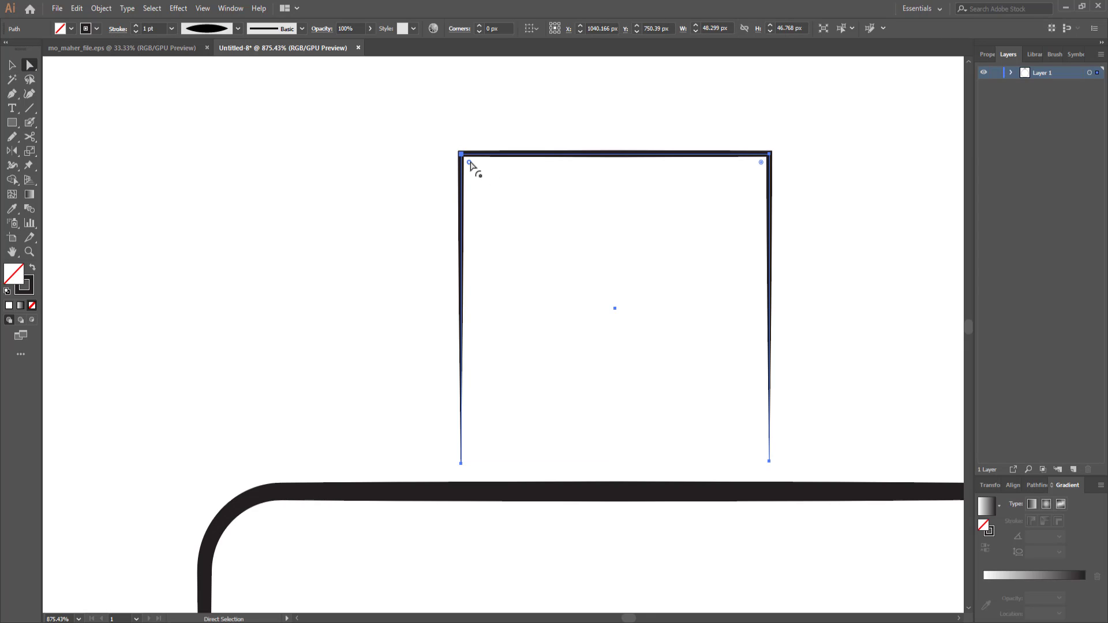
pyautogui.moveTo(761, 165); pyautogui.dragTo(704, 279)
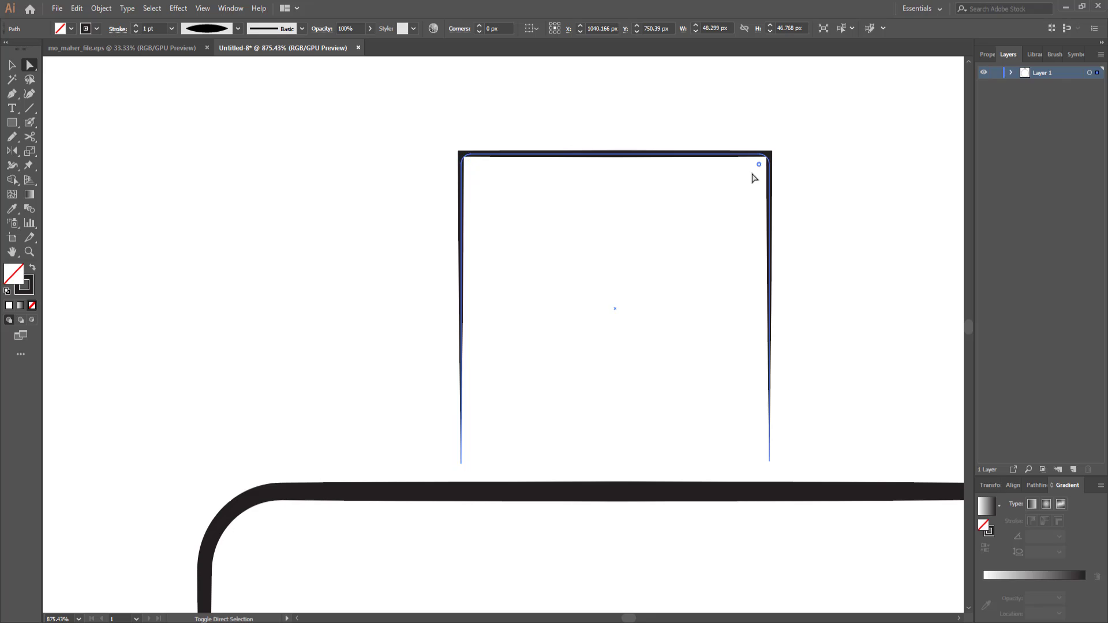
pyautogui.click(705, 281)
pyautogui.hotkey('ctrl', '1')
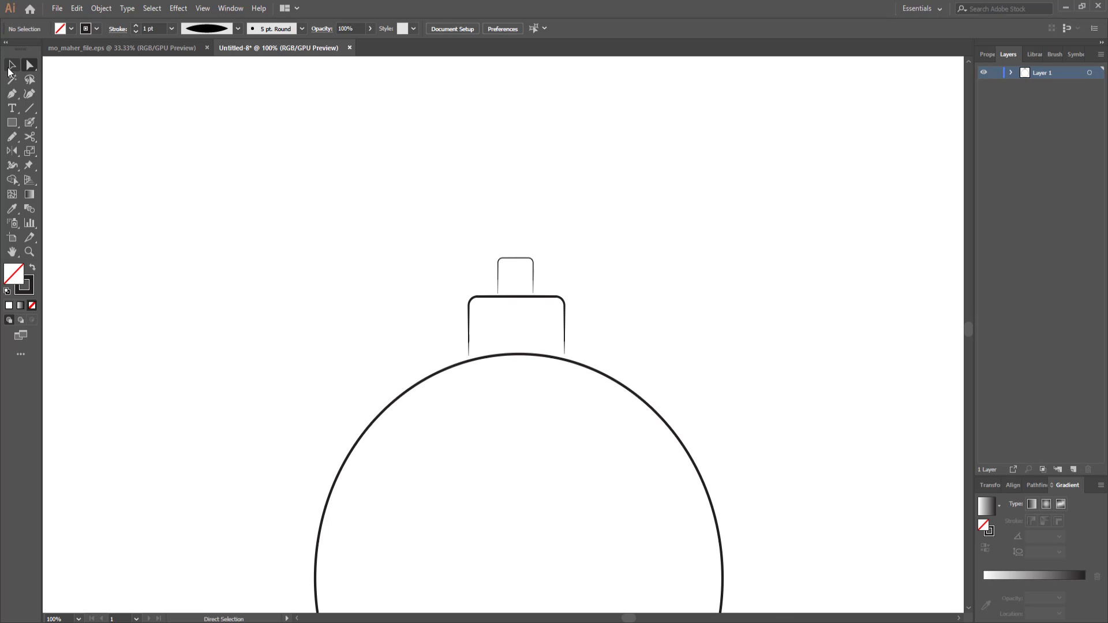
# Set the small top cap's stroke weight to 3 pt.
pyautogui.moveTo(459, 259); pyautogui.dragTo(620, 342)
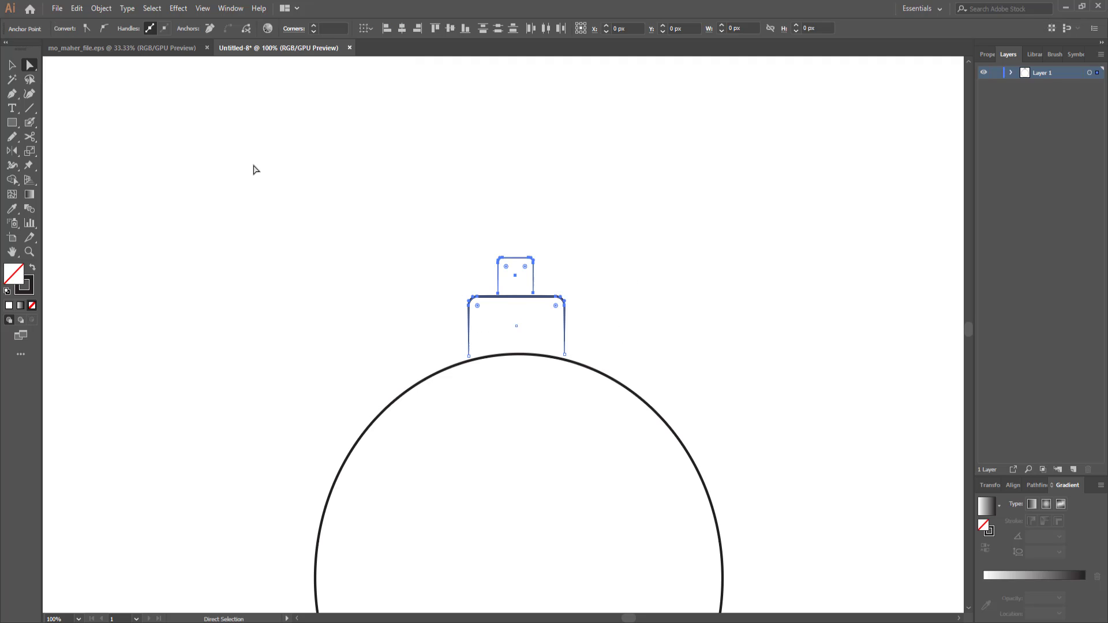
pyautogui.click(278, 214)
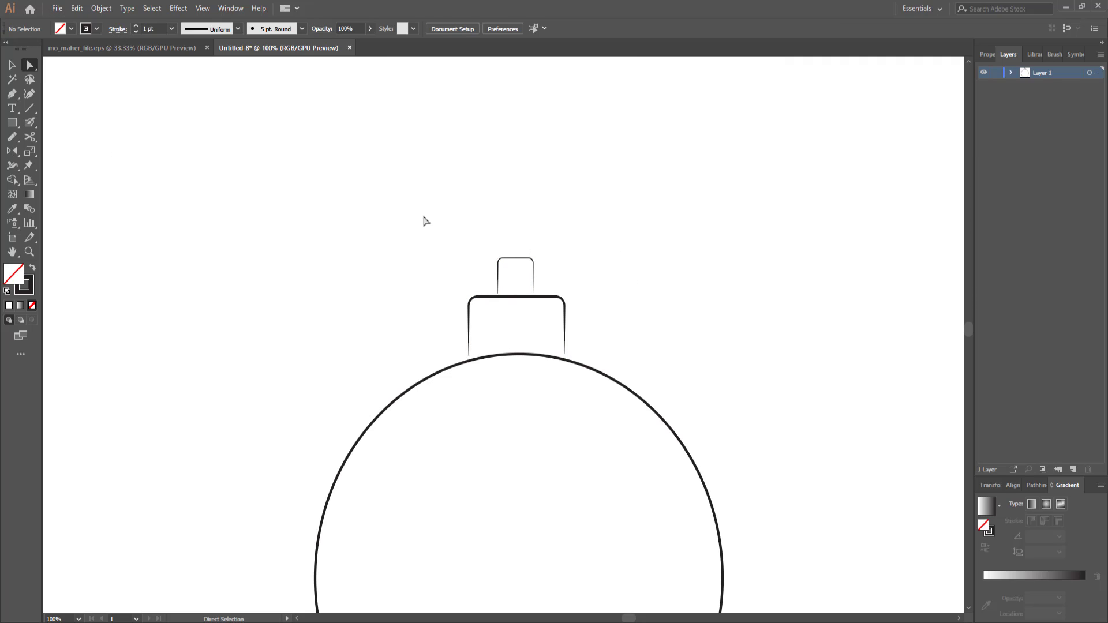
pyautogui.click(500, 265)
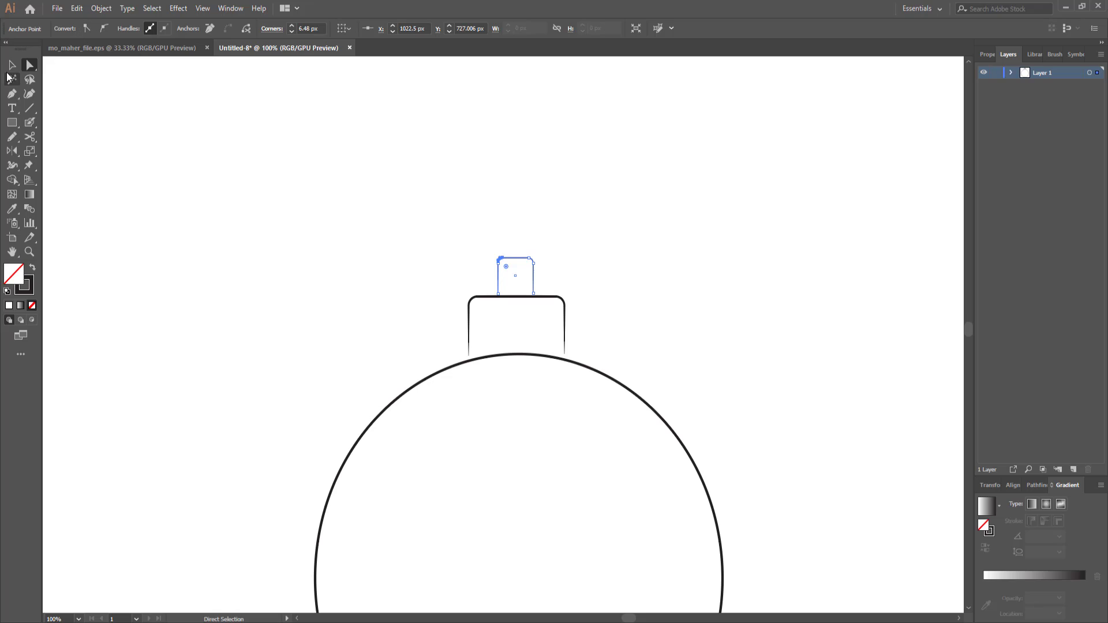
pyautogui.press('v')
pyautogui.click(470, 248)
pyautogui.click(508, 271)
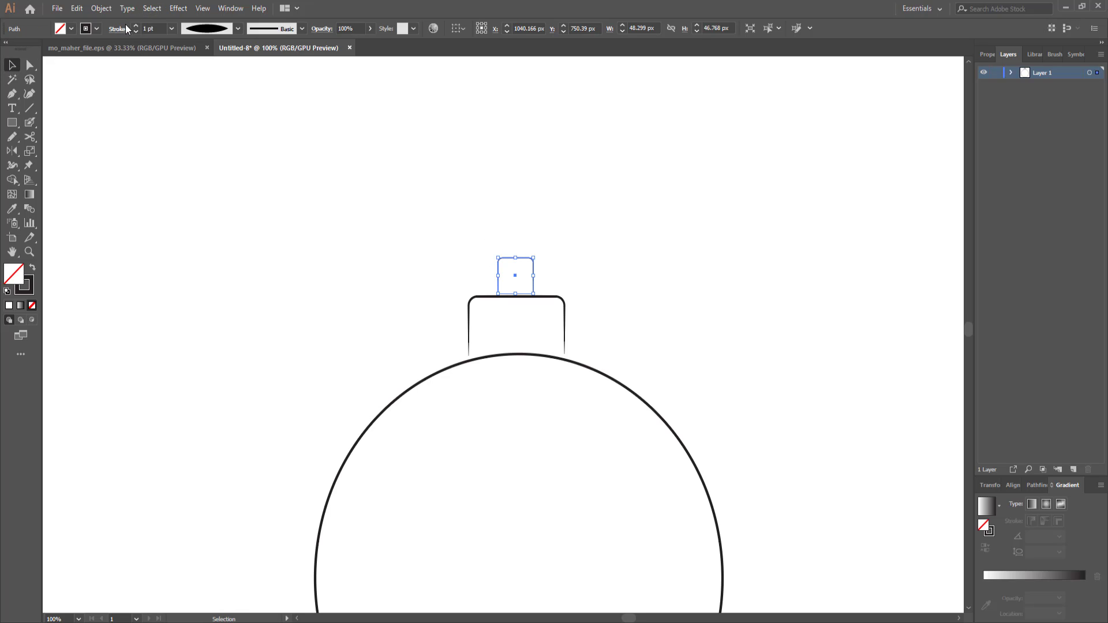
pyautogui.click(137, 26)
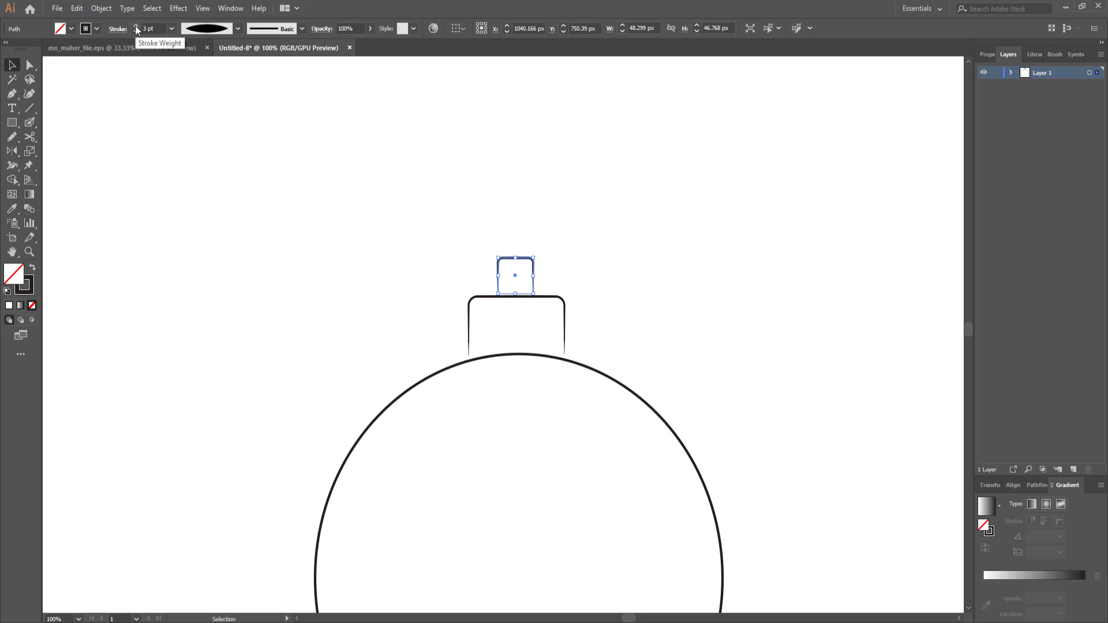
# Set the lower cap's stroke weight to 5 pt and zoom out to 50%.
pyautogui.click(468, 316)
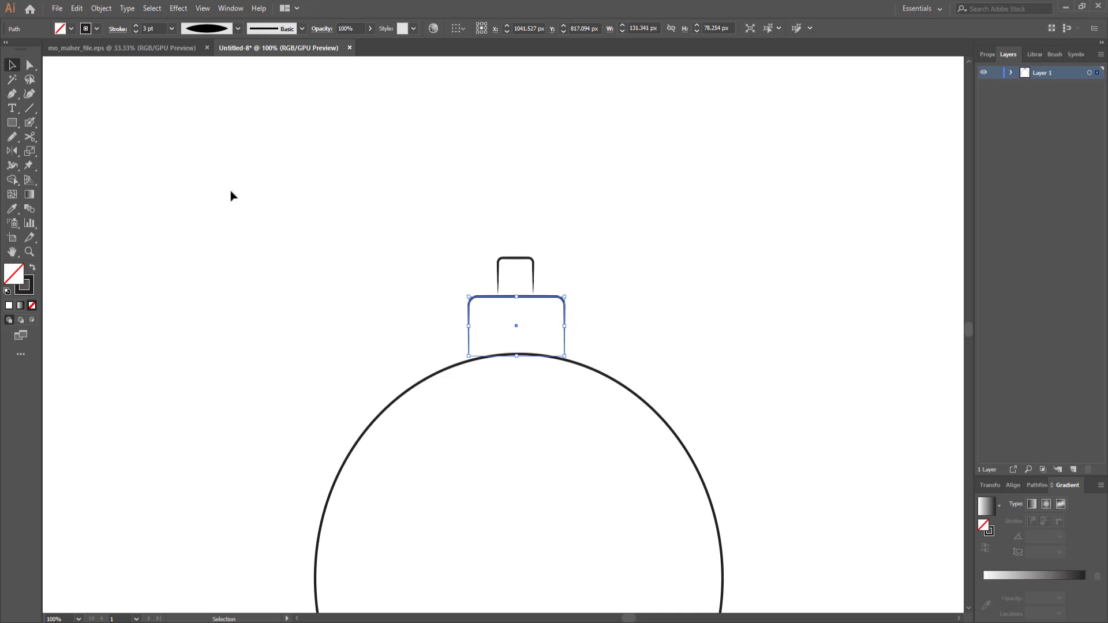
pyautogui.click(136, 25)
pyautogui.click(136, 26)
pyautogui.click(205, 241)
pyautogui.click(29, 251)
pyautogui.scroll(-3, 494, 433)
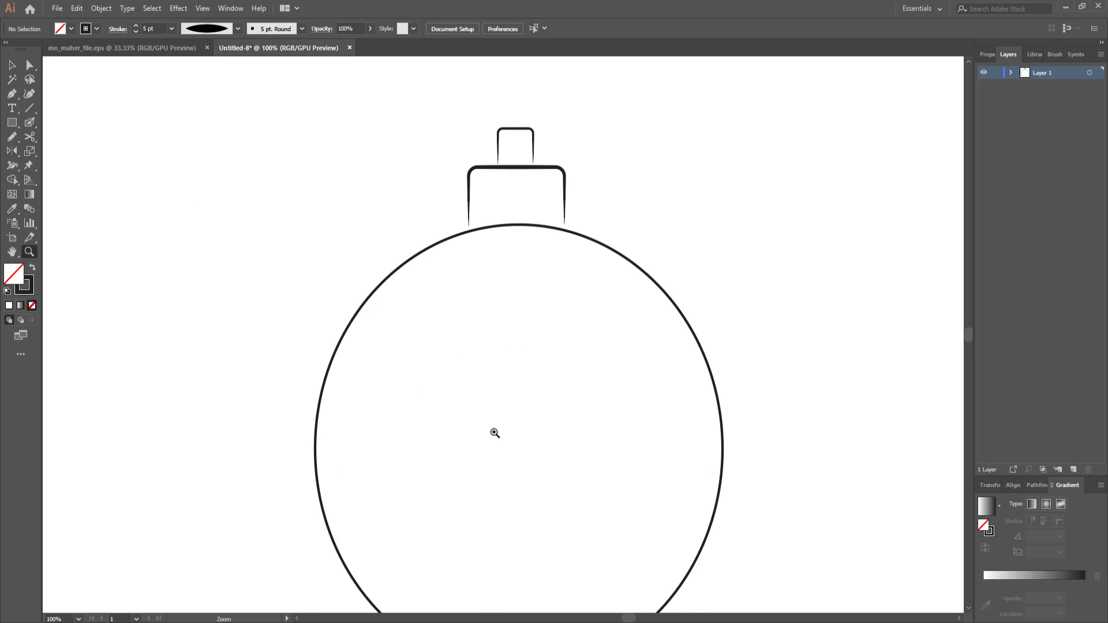
pyautogui.scroll(-3, 495, 432)
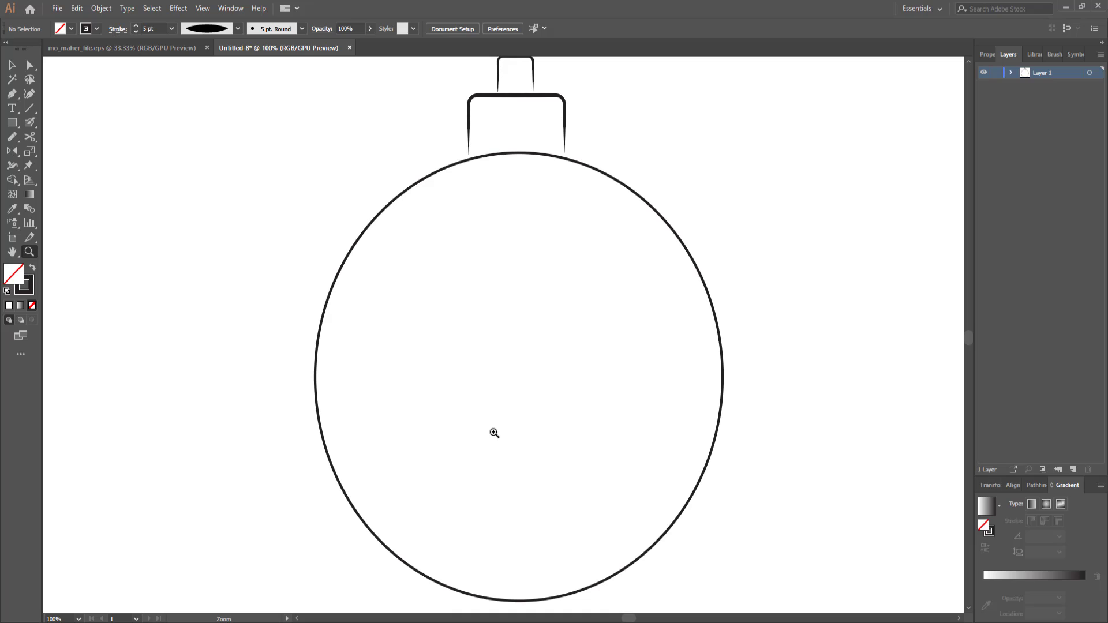
pyautogui.hotkey('ctrl', '-')
pyautogui.hotkey('ctrl', '-')
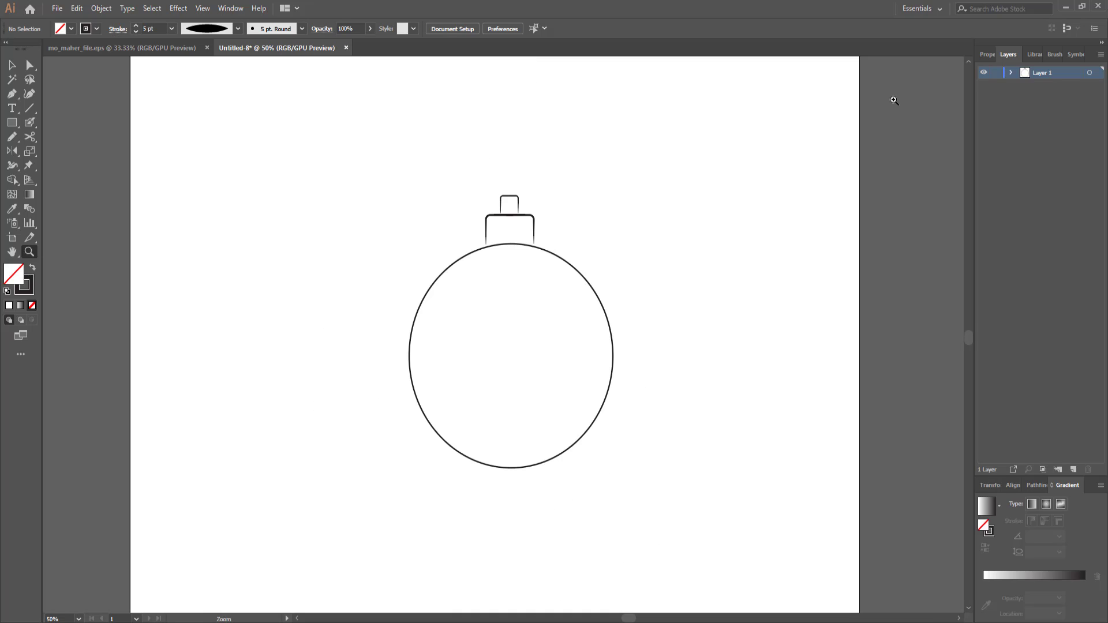
# On a new layer, place the Arabic word ورد beside the ornament and scale it up.
pyautogui.click(1074, 469)
pyautogui.click(11, 108)
pyautogui.click(721, 338)
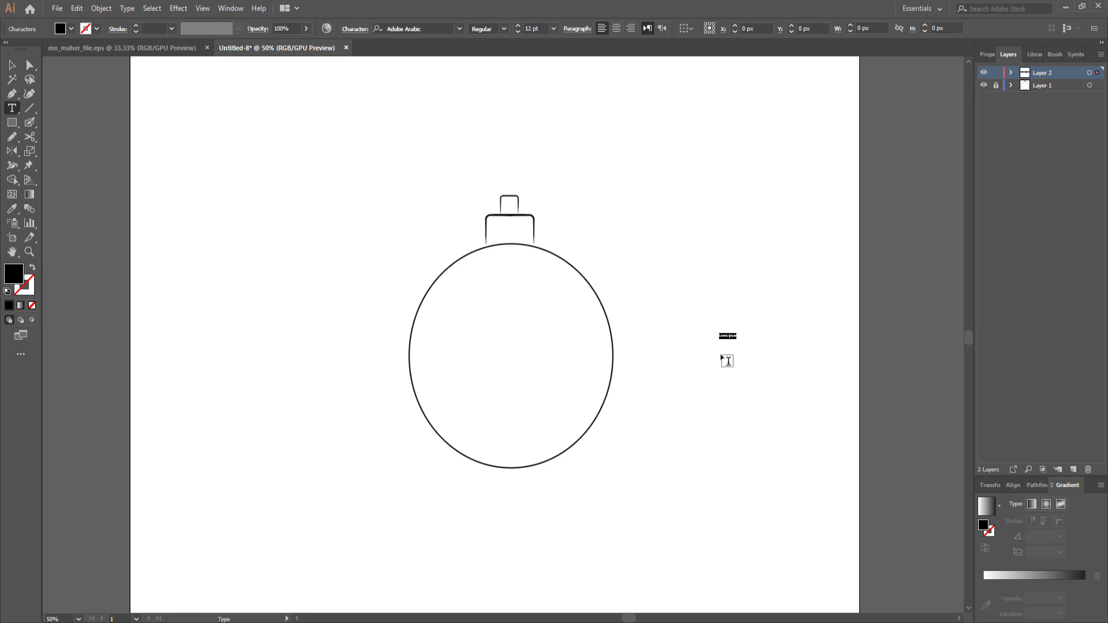
pyautogui.press('BackSpace')
pyautogui.press('Escape')
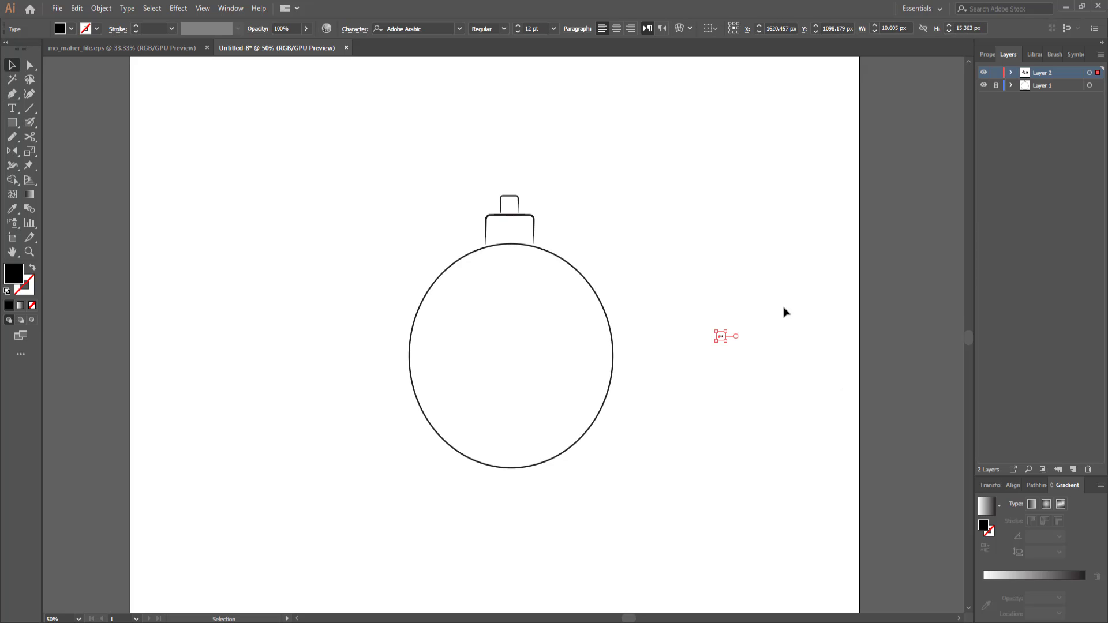
pyautogui.write('ورد')
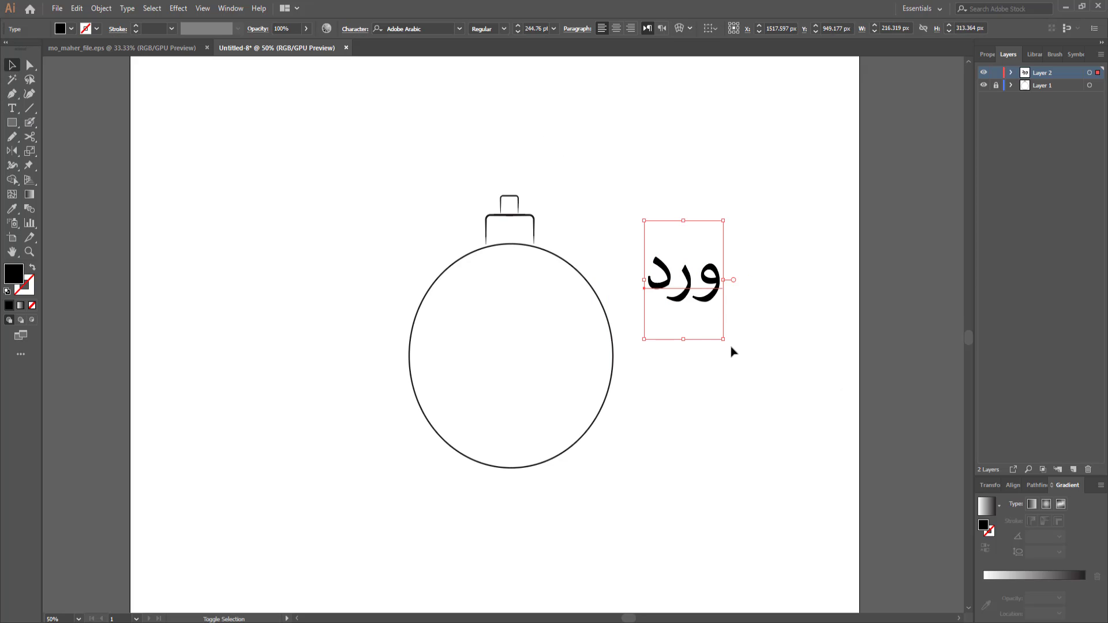
pyautogui.moveTo(723, 340); pyautogui.dragTo(874, 569)
pyautogui.moveTo(807, 430); pyautogui.dragTo(805, 353)
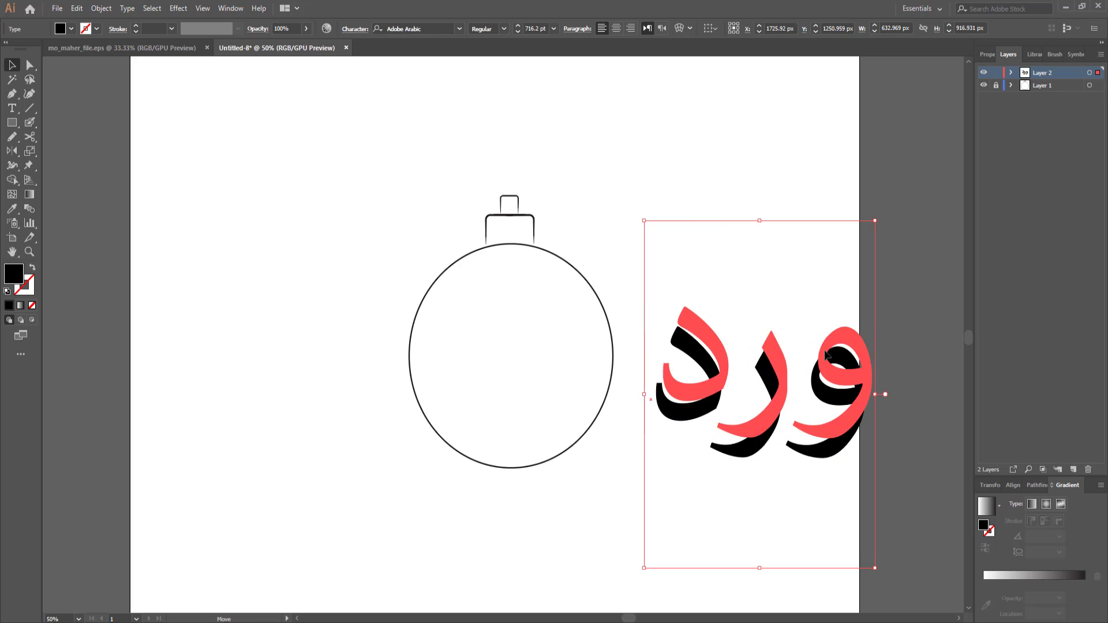
# Set the word in arbfonts samt 7017 and shift it down and slightly left.
pyautogui.click(460, 29)
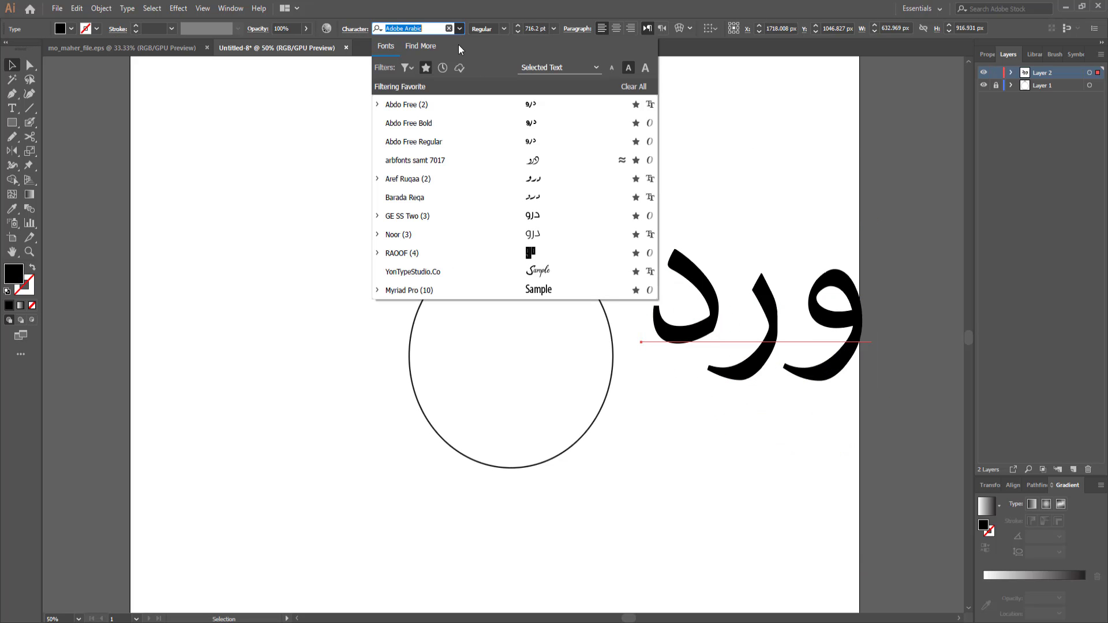
pyautogui.click(430, 160)
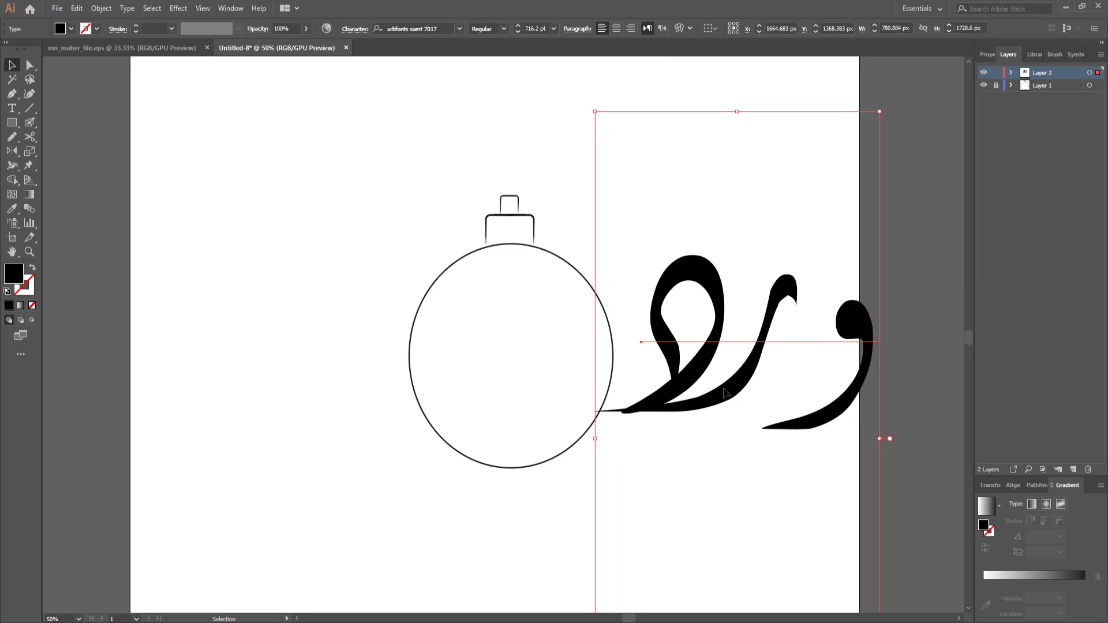
pyautogui.moveTo(775, 344); pyautogui.dragTo(752, 458)
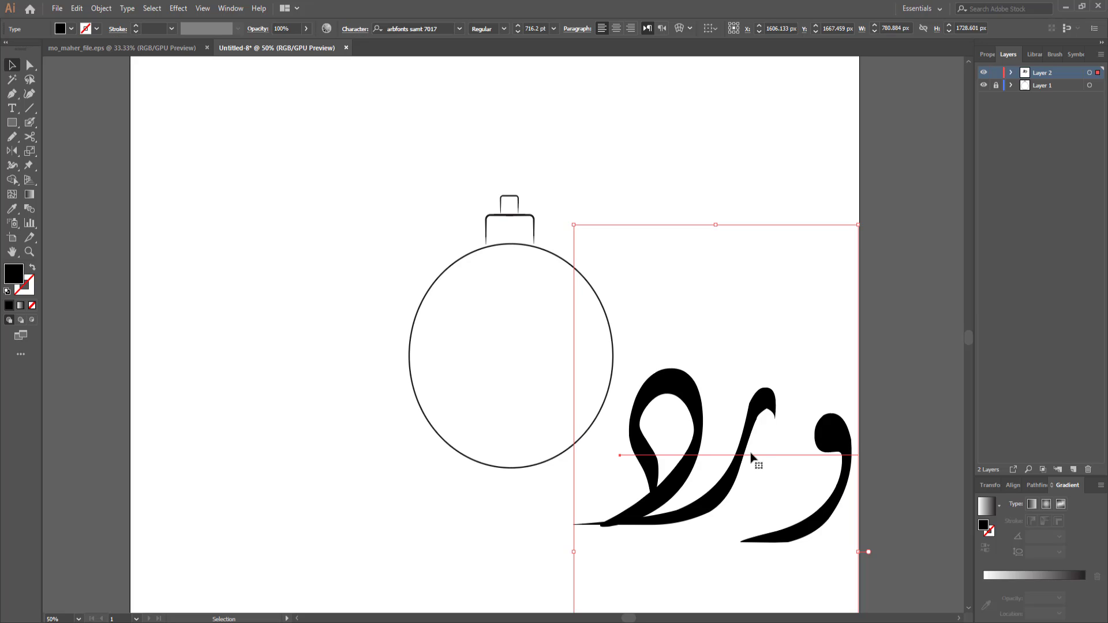
# Create outlines from the word, ungroup it, and release the compound path.
pyautogui.rightClick(767, 397)
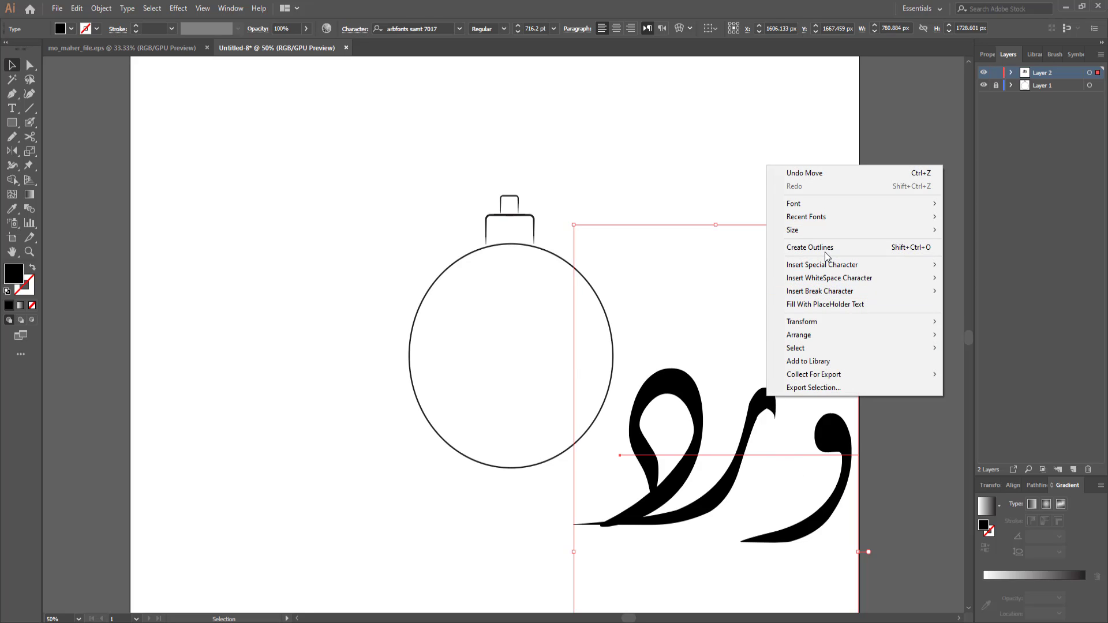
pyautogui.click(825, 256)
pyautogui.rightClick(767, 403)
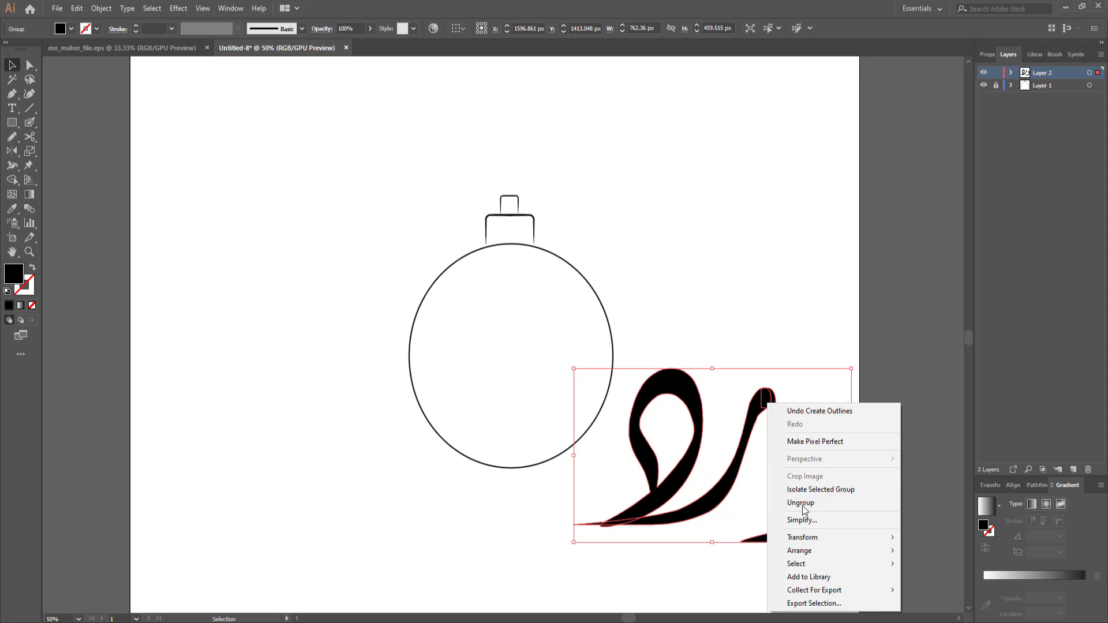
pyautogui.click(803, 506)
pyautogui.rightClick(775, 413)
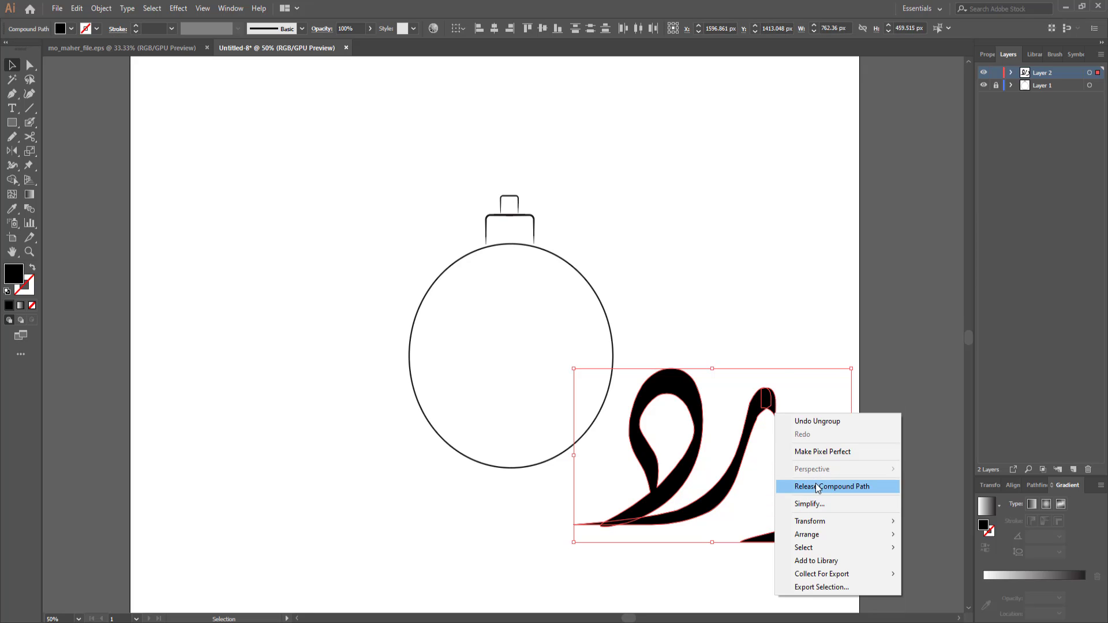
pyautogui.click(816, 486)
# Apply Pathfinder Minus Front to the loop to keep its inner hole, then select the swoosh letter.
pyautogui.click(30, 65)
pyautogui.click(662, 353)
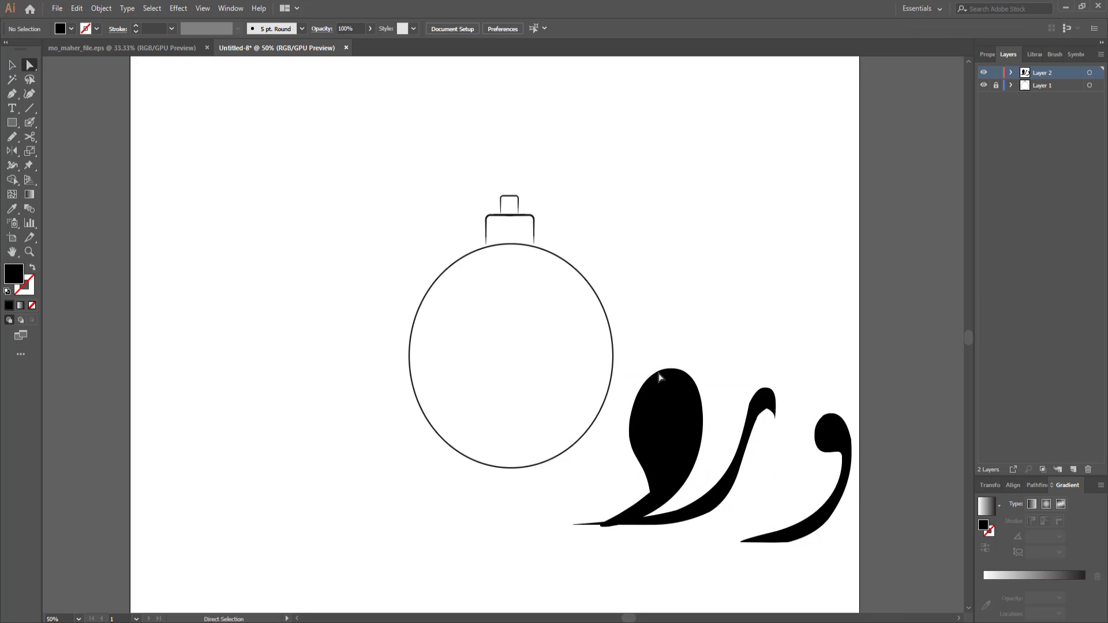
pyautogui.click(660, 377)
pyautogui.click(1040, 485)
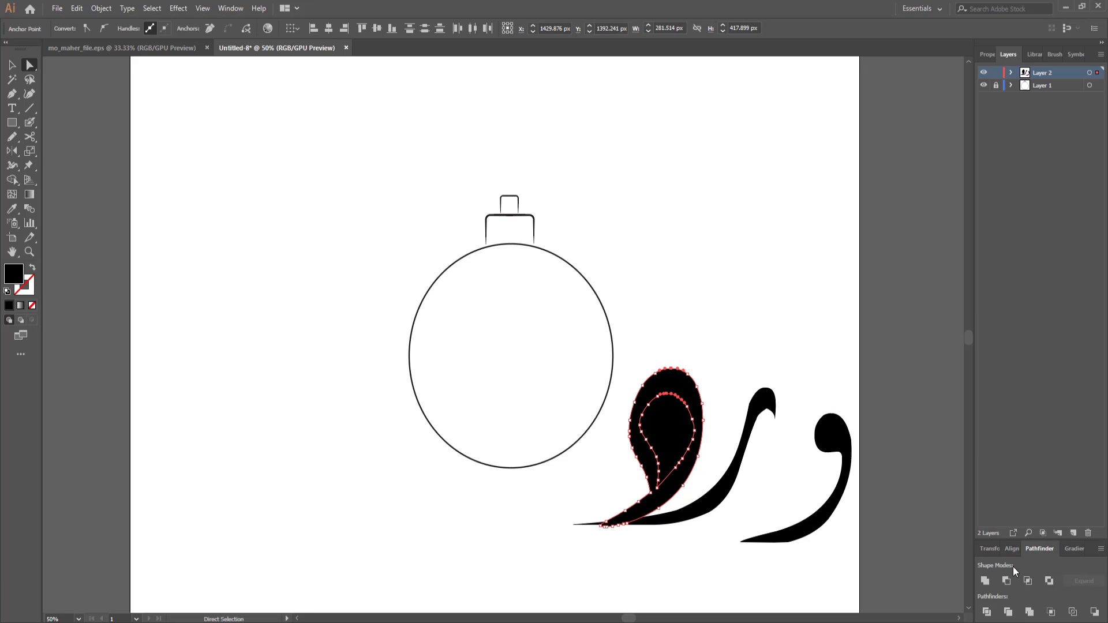
pyautogui.click(1006, 580)
pyautogui.click(836, 552)
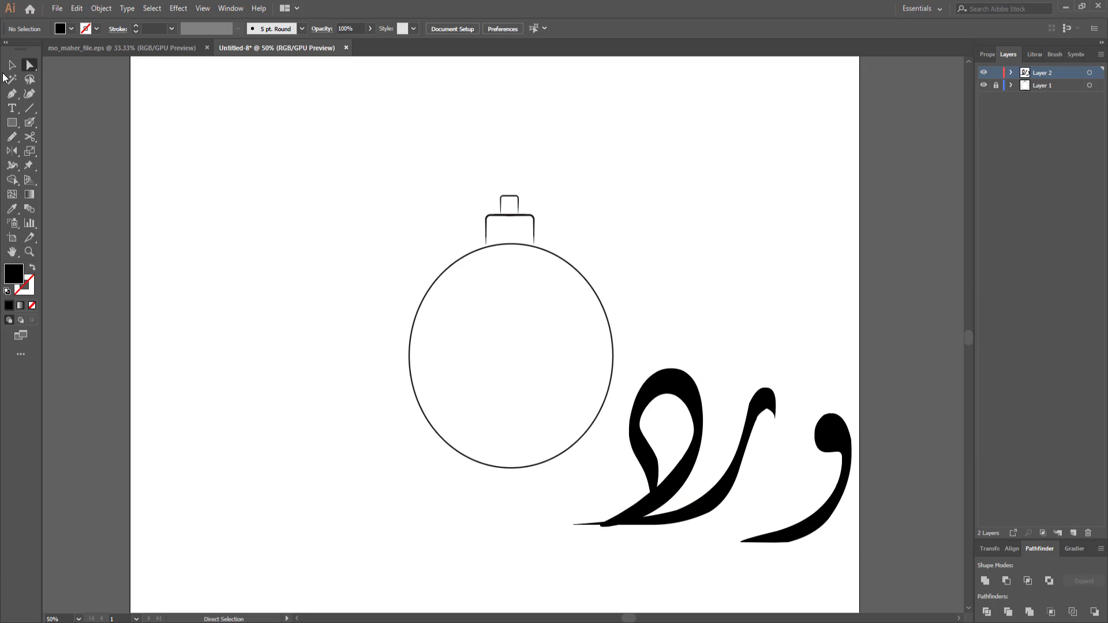
pyautogui.click(11, 64)
pyautogui.click(745, 447)
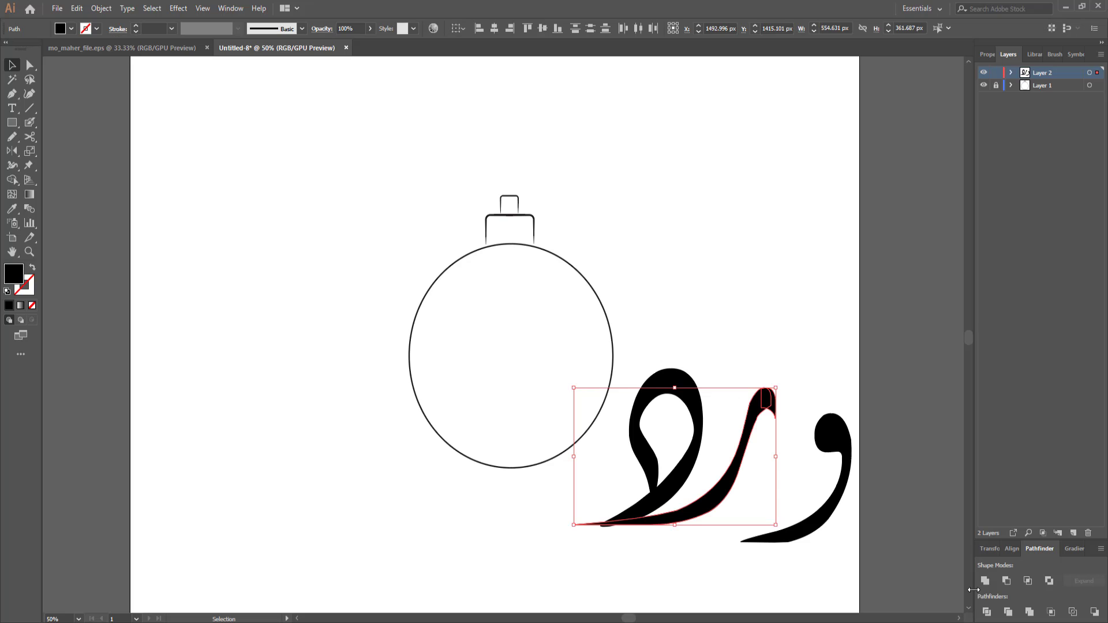
# Merge the small piece into the swoosh, then place and enlarge و and rotate ر inside the circle.
pyautogui.click(984, 580)
pyautogui.moveTo(844, 442); pyautogui.dragTo(603, 346)
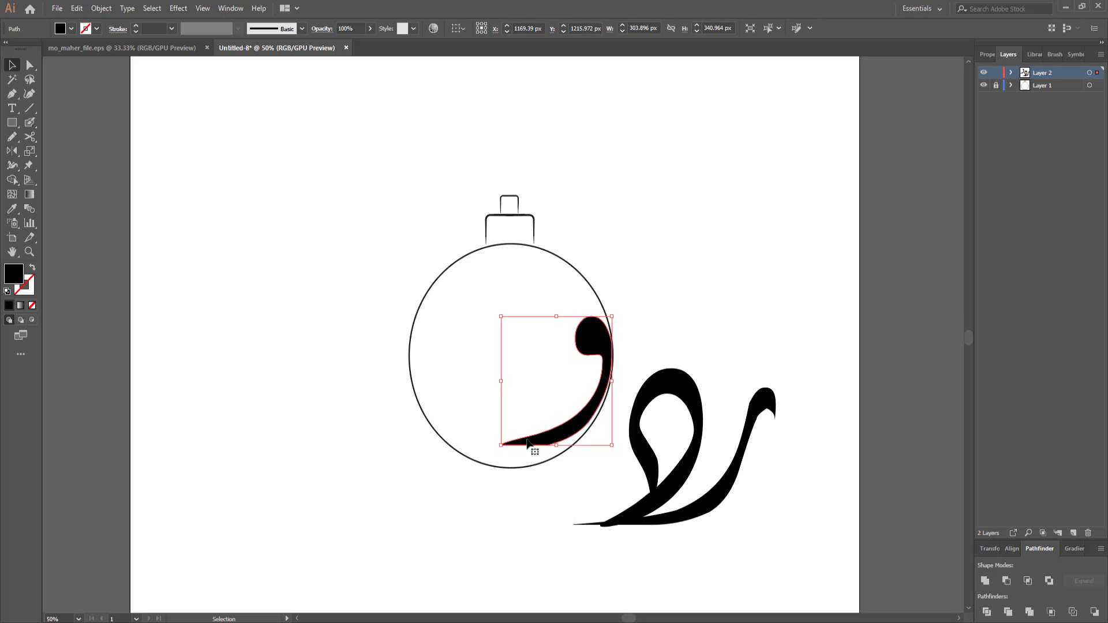
pyautogui.moveTo(500, 445); pyautogui.dragTo(474, 476)
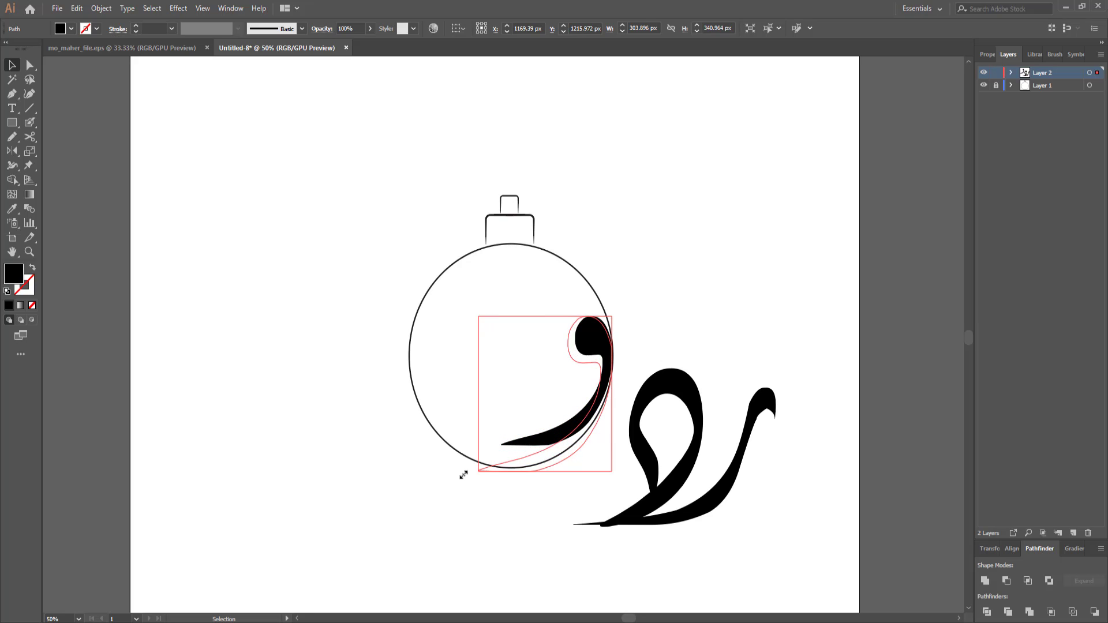
pyautogui.moveTo(569, 450); pyautogui.dragTo(566, 443)
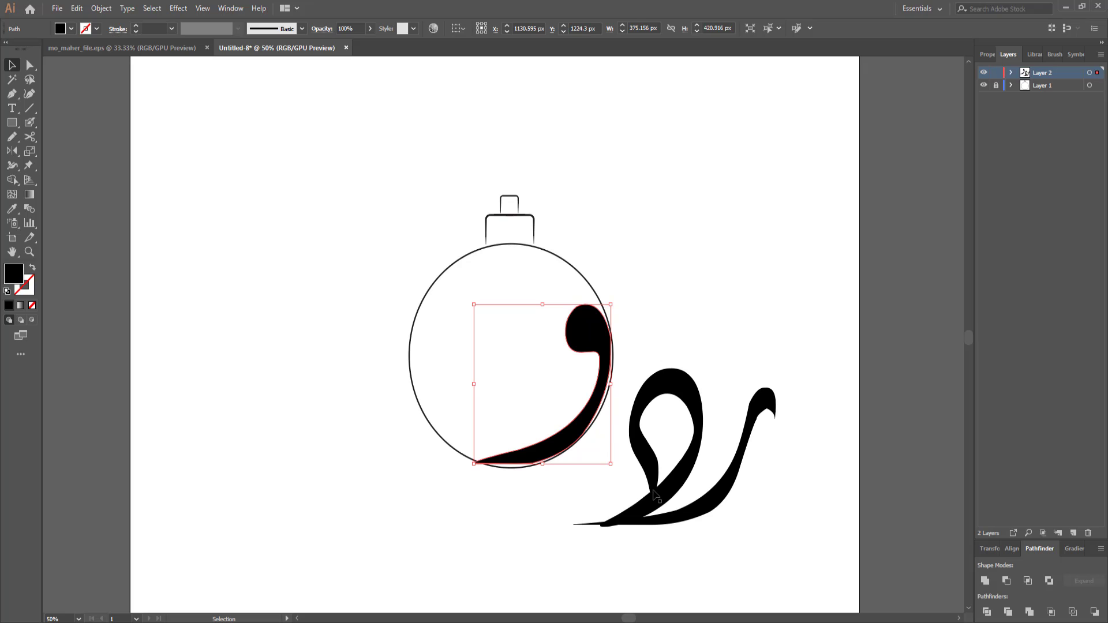
pyautogui.press('Right')
pyautogui.press('Right')
pyautogui.press('Right')
pyautogui.press('Right')
pyautogui.press('Right')
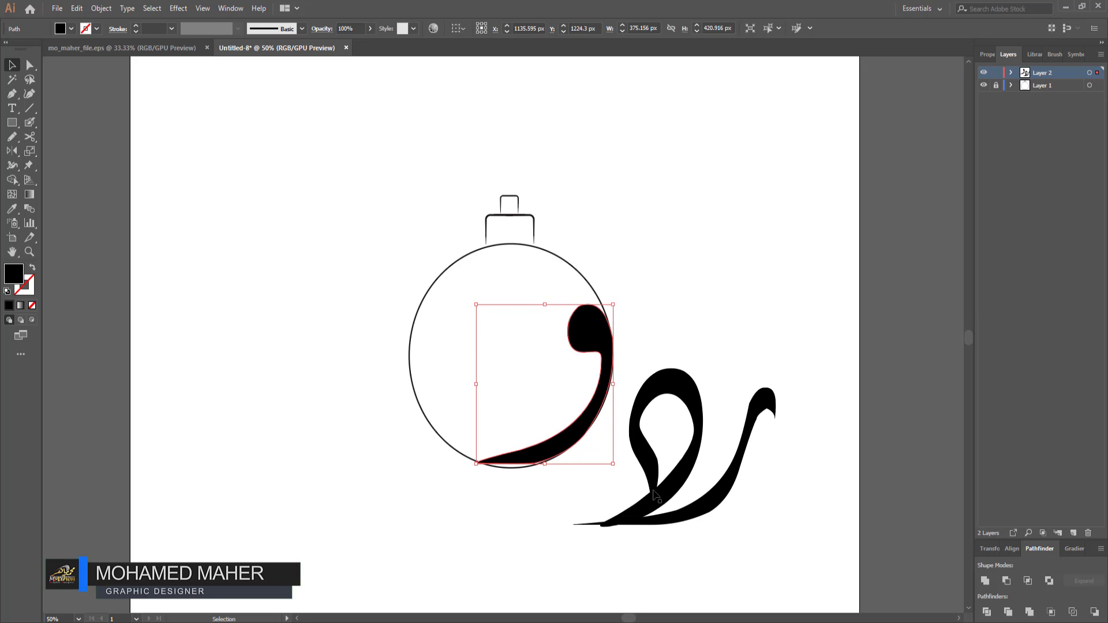
pyautogui.moveTo(742, 469); pyautogui.dragTo(541, 408)
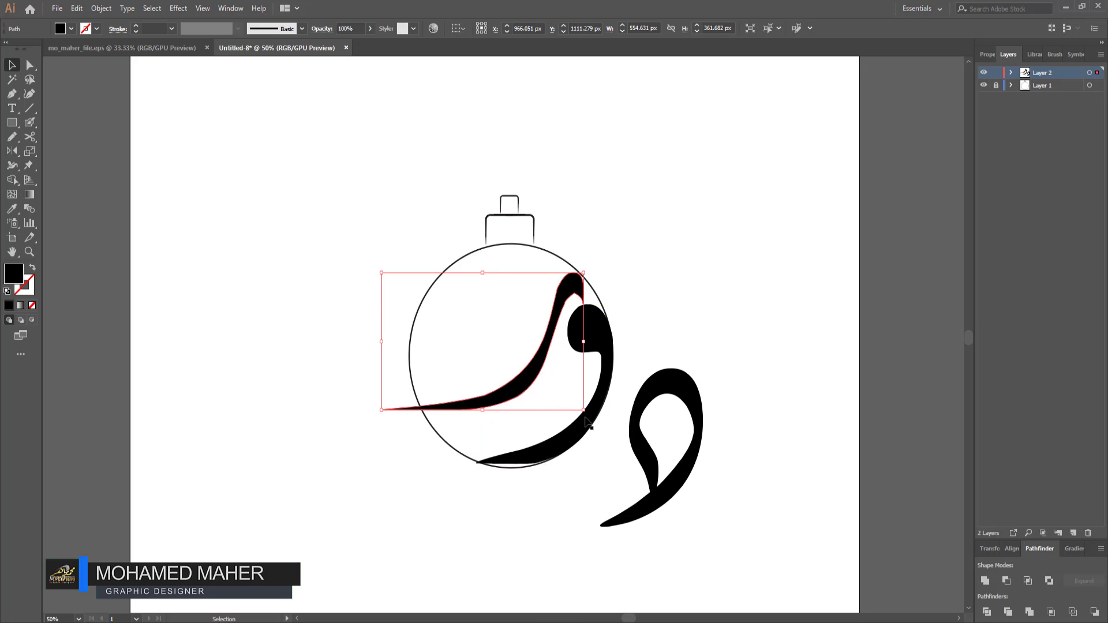
pyautogui.moveTo(586, 421)
pyautogui.mouseDown()
pyautogui.moveTo(550, 369)
pyautogui.moveTo(564, 385)
pyautogui.mouseUp()
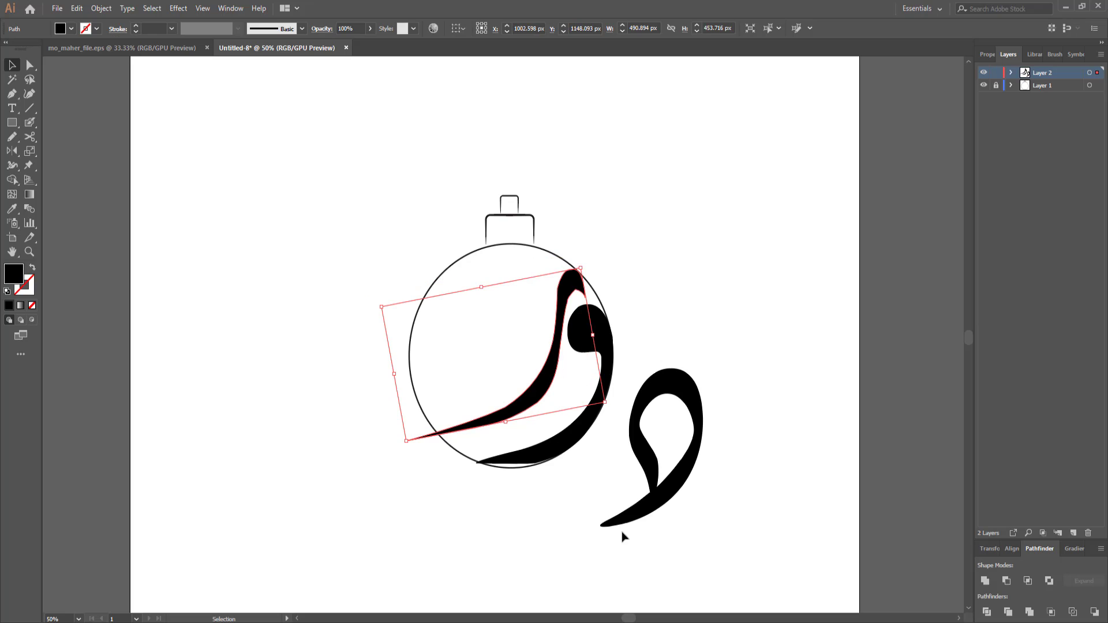
# Move the looped letter to the circle's upper left, and enlarge it and the long swash.
pyautogui.moveTo(666, 477)
pyautogui.mouseDown()
pyautogui.moveTo(516, 238)
pyautogui.moveTo(531, 244)
pyautogui.mouseUp()
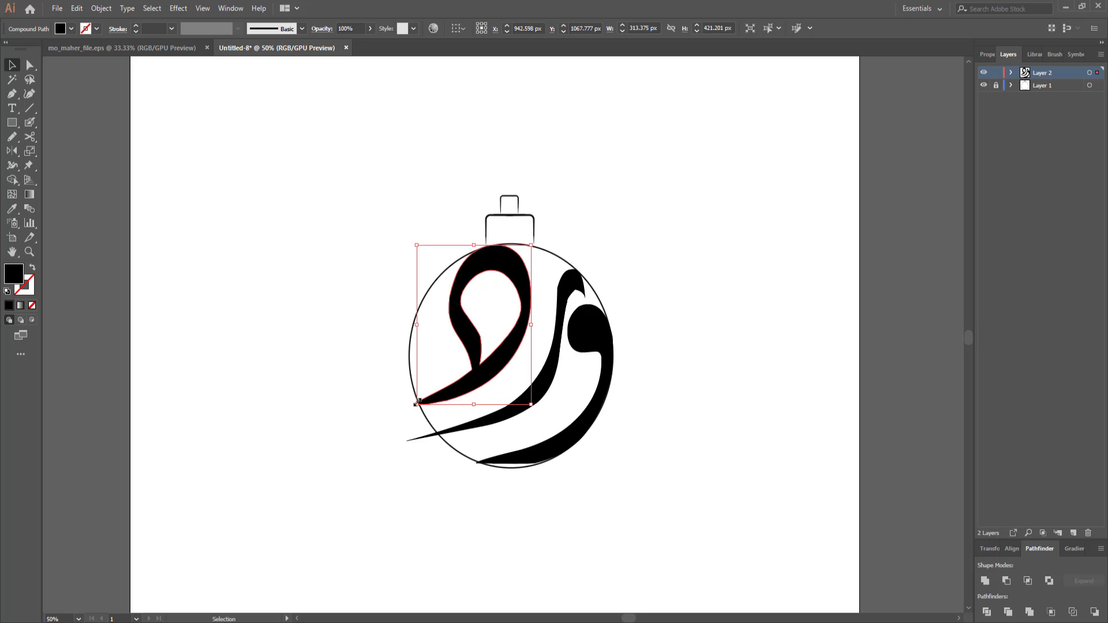
pyautogui.click(462, 430)
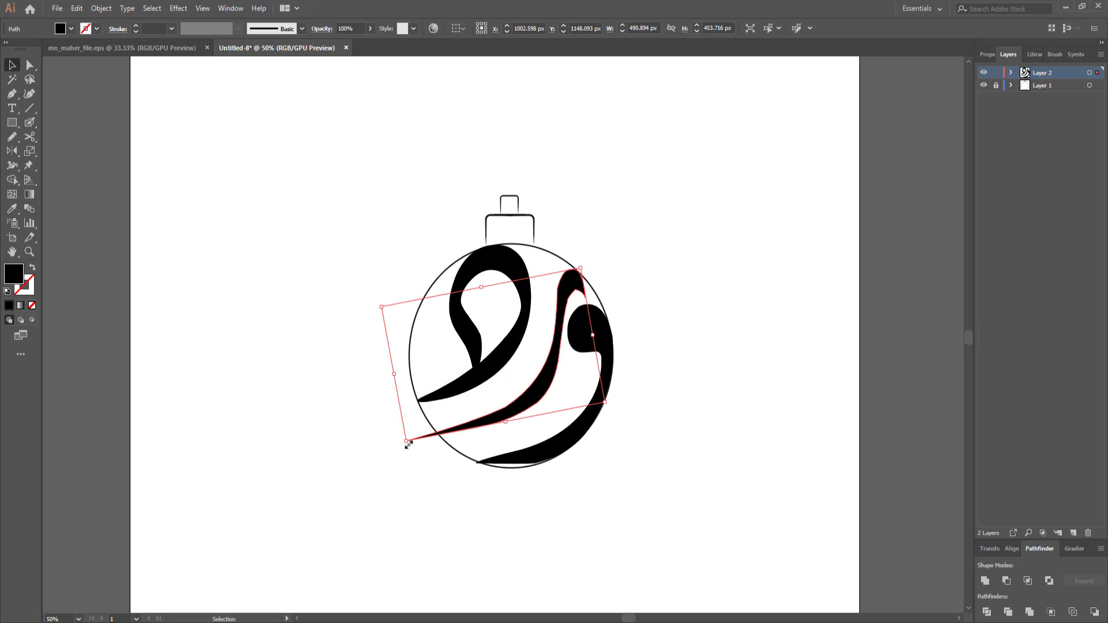
pyautogui.moveTo(402, 446); pyautogui.dragTo(382, 456)
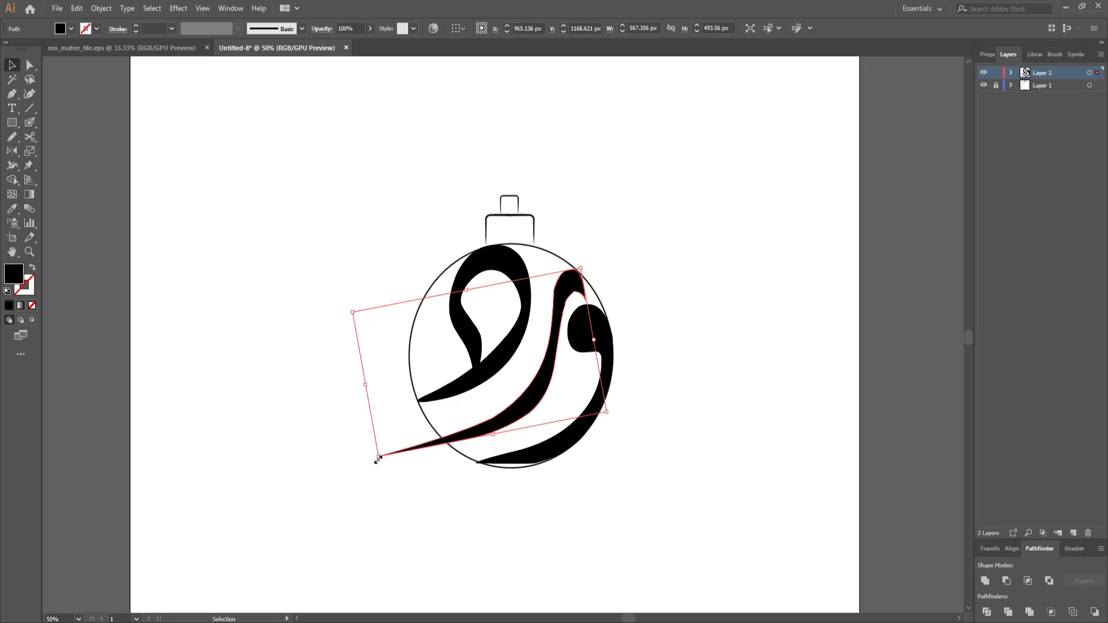
pyautogui.click(488, 362)
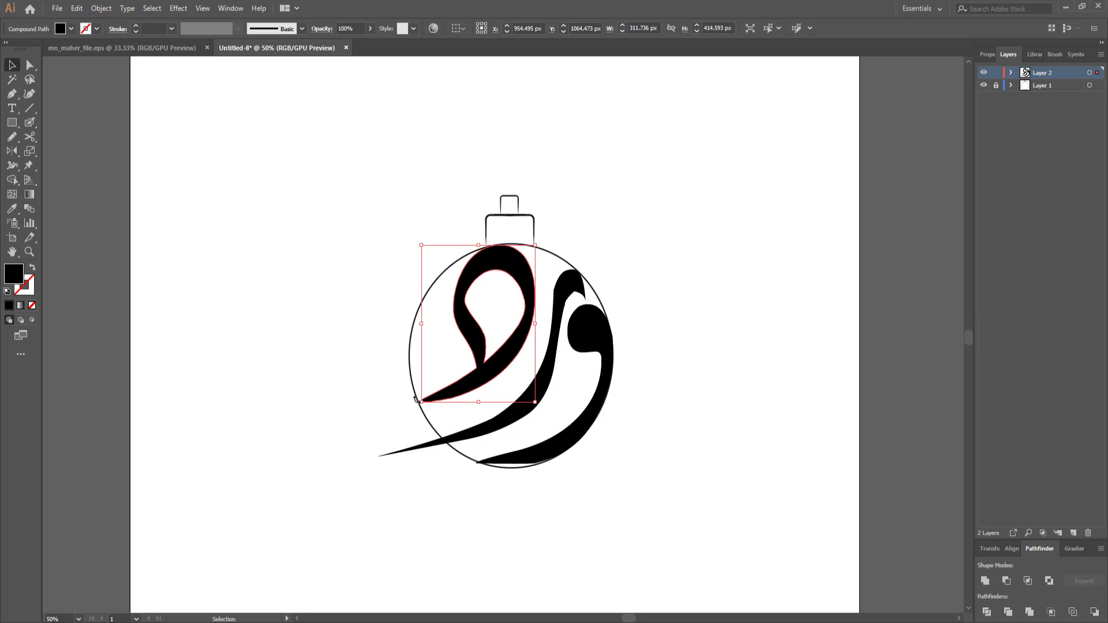
pyautogui.moveTo(420, 402); pyautogui.dragTo(409, 408)
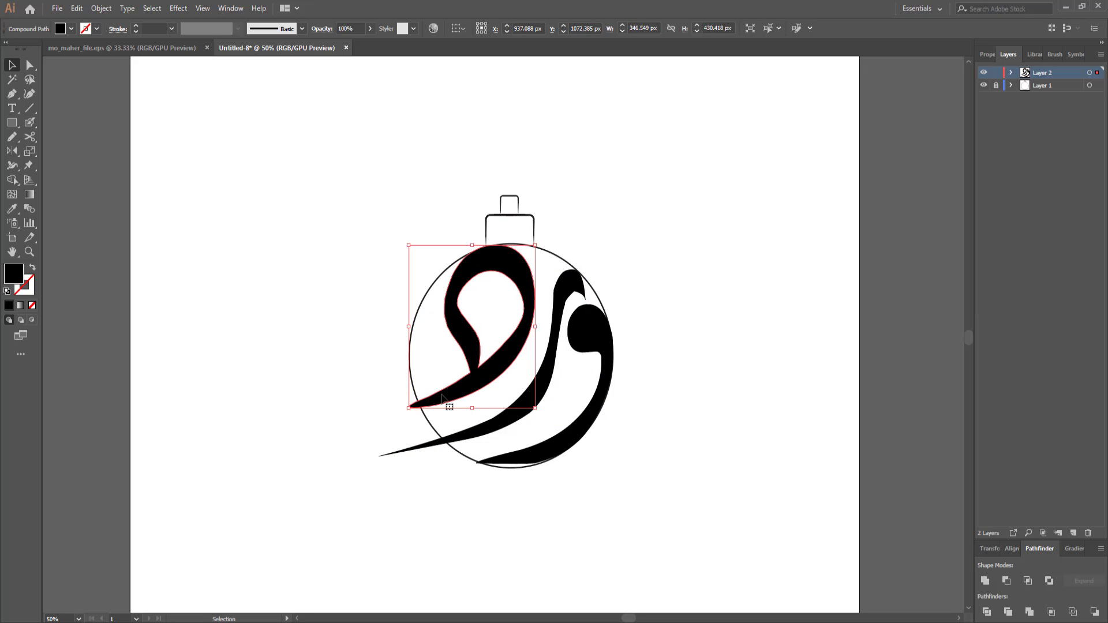
pyautogui.moveTo(468, 390); pyautogui.dragTo(485, 396)
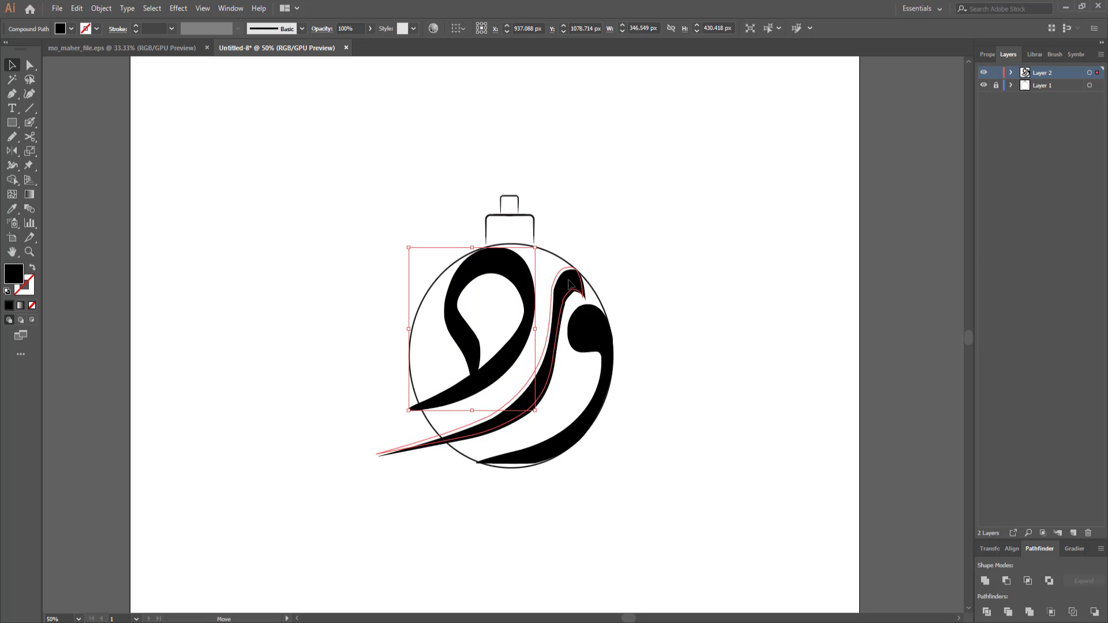
pyautogui.click(553, 338)
pyautogui.click(498, 368)
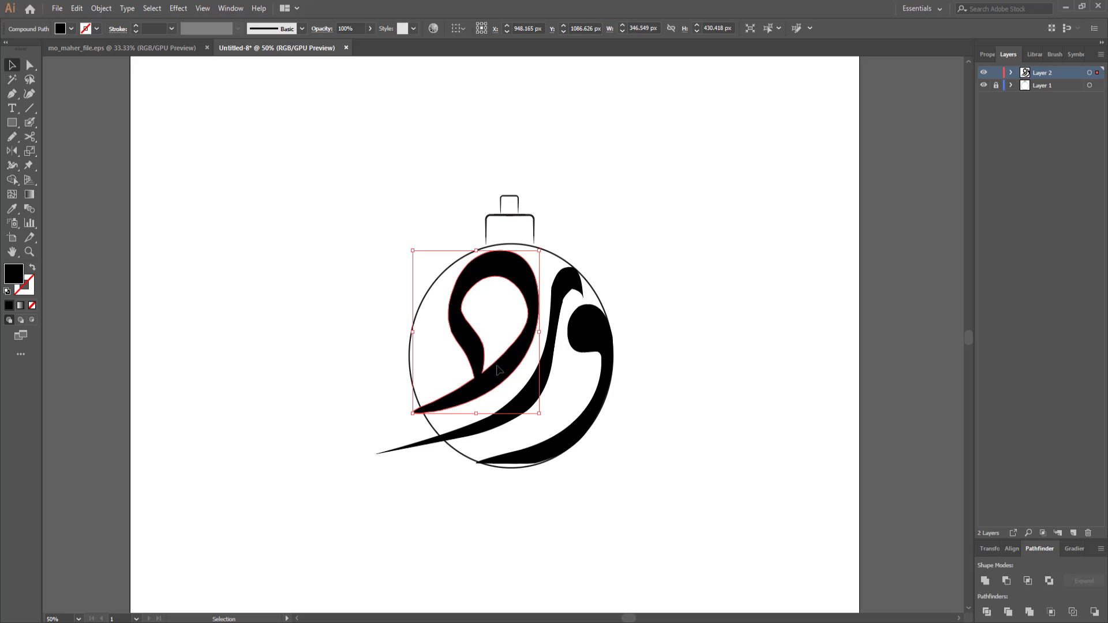
pyautogui.click(581, 456)
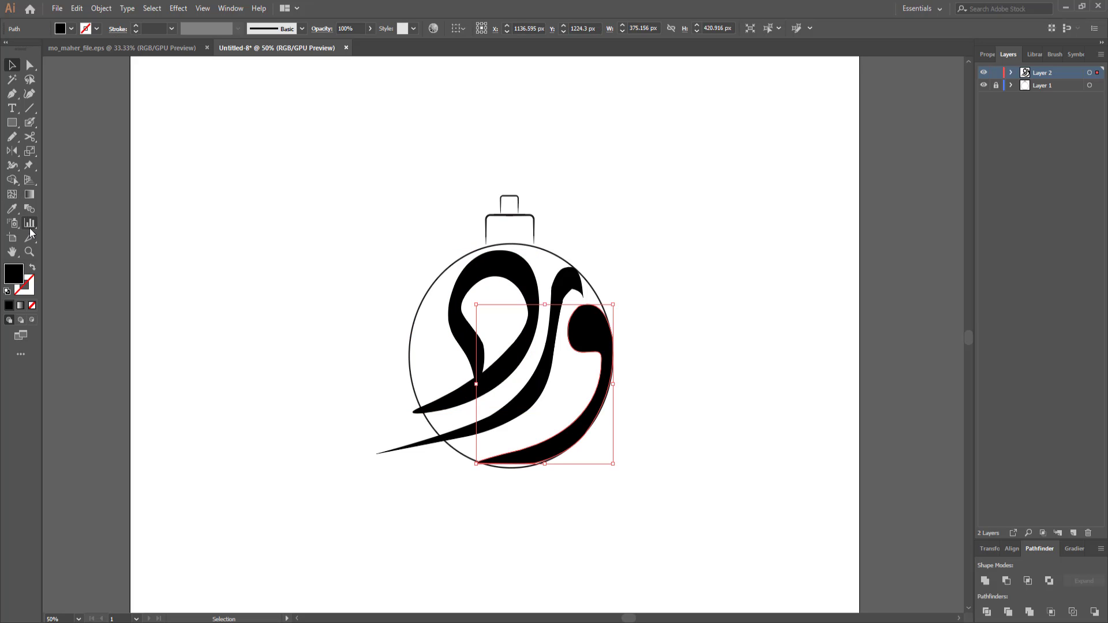
pyautogui.click(28, 253)
# Trim the stroke tip poking past the circle's lower edge with a Pen-drawn cutting shape.
pyautogui.moveTo(466, 495); pyautogui.dragTo(675, 379)
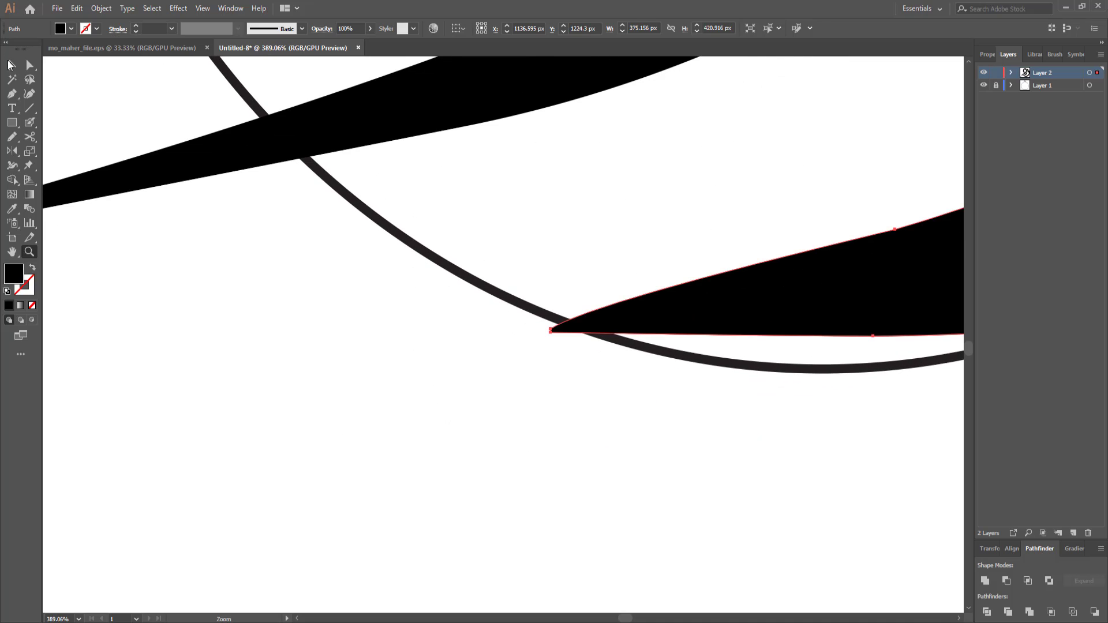
pyautogui.click(9, 64)
pyautogui.click(311, 433)
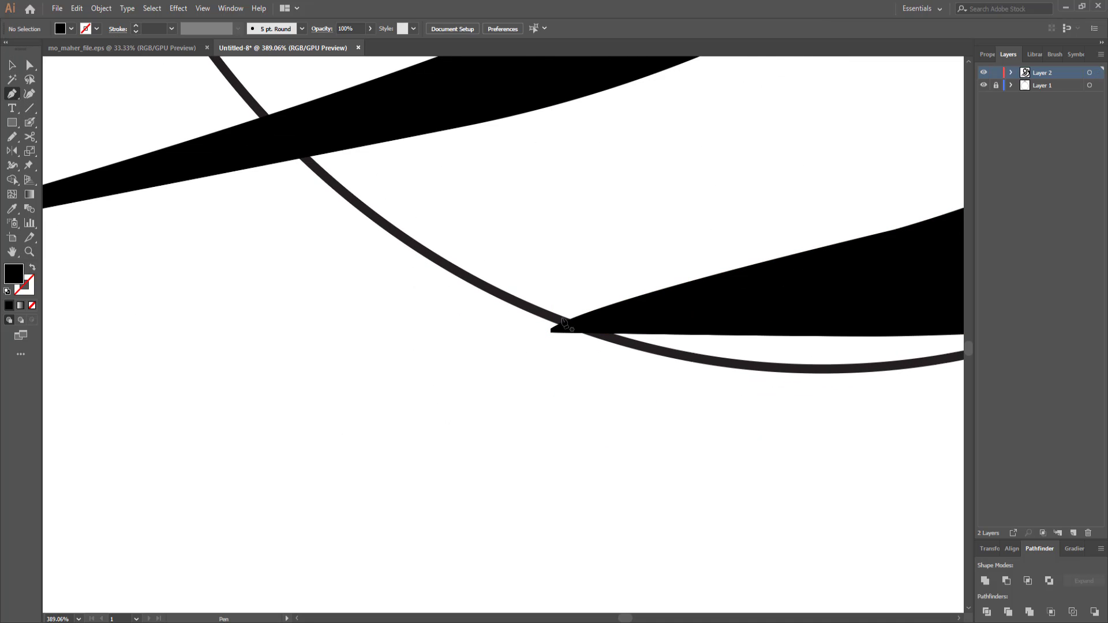
pyautogui.click(648, 346)
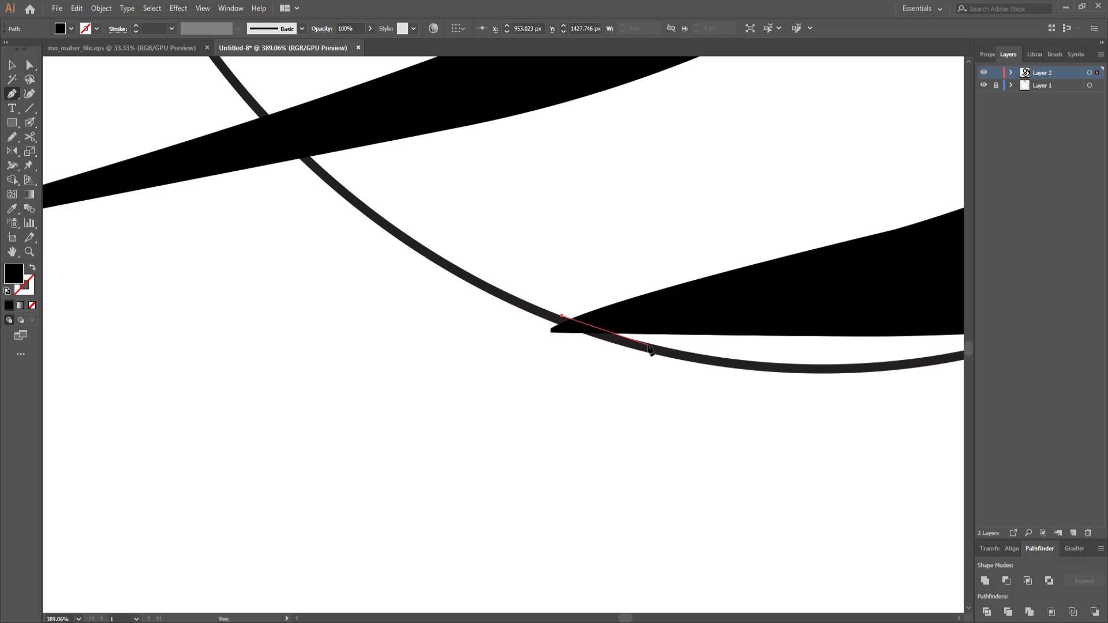
pyautogui.click(433, 342)
pyautogui.click(442, 325)
pyautogui.click(453, 315)
pyautogui.click(28, 66)
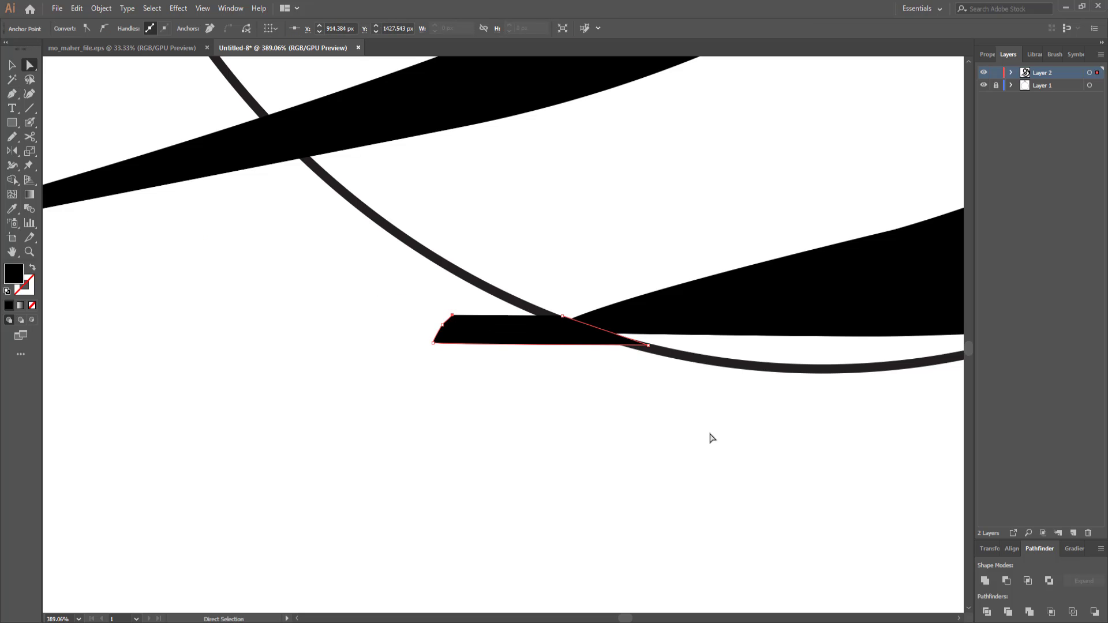
pyautogui.moveTo(648, 345); pyautogui.dragTo(554, 324)
pyautogui.press('Delete')
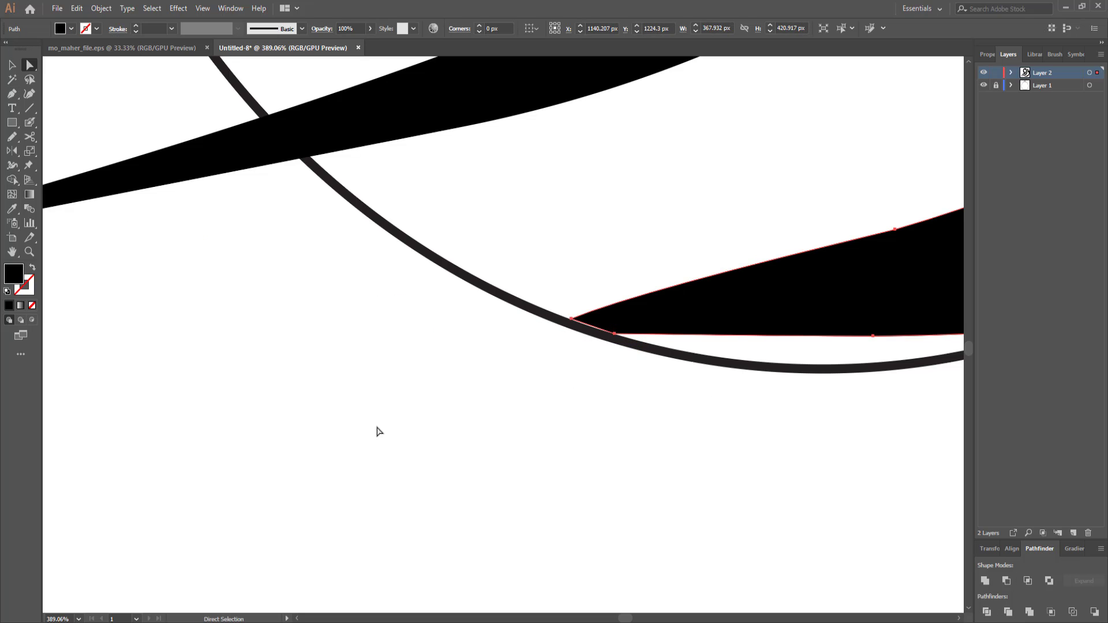
# Cut the black swash's left end flush with the circle using a Pen shape and Minus Front.
pyautogui.moveTo(465, 498); pyautogui.dragTo(479, 556)
pyautogui.click(12, 94)
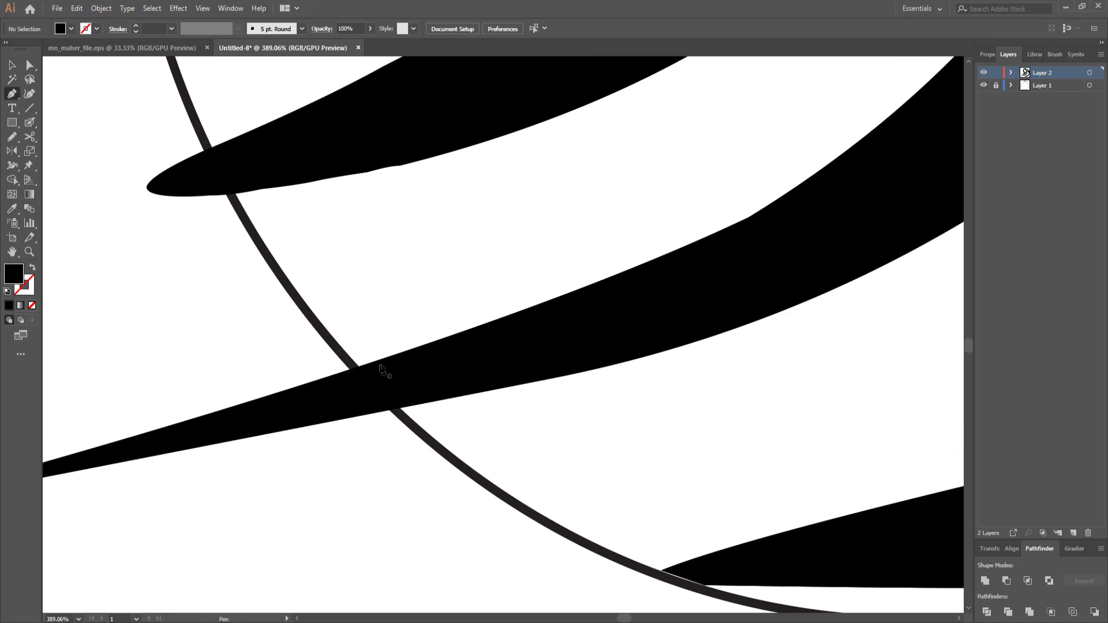
pyautogui.click(403, 411)
pyautogui.click(341, 443)
pyautogui.moveTo(287, 480); pyautogui.dragTo(536, 470)
pyautogui.click(341, 544)
pyautogui.click(68, 561)
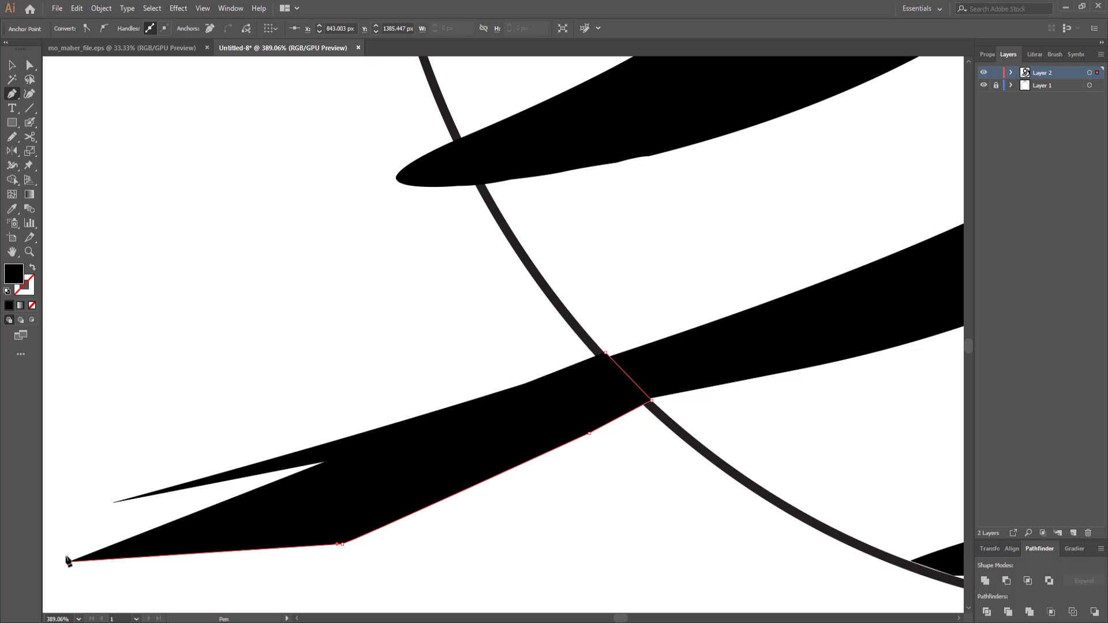
pyautogui.click(84, 483)
pyautogui.click(110, 399)
pyautogui.click(172, 336)
pyautogui.click(29, 64)
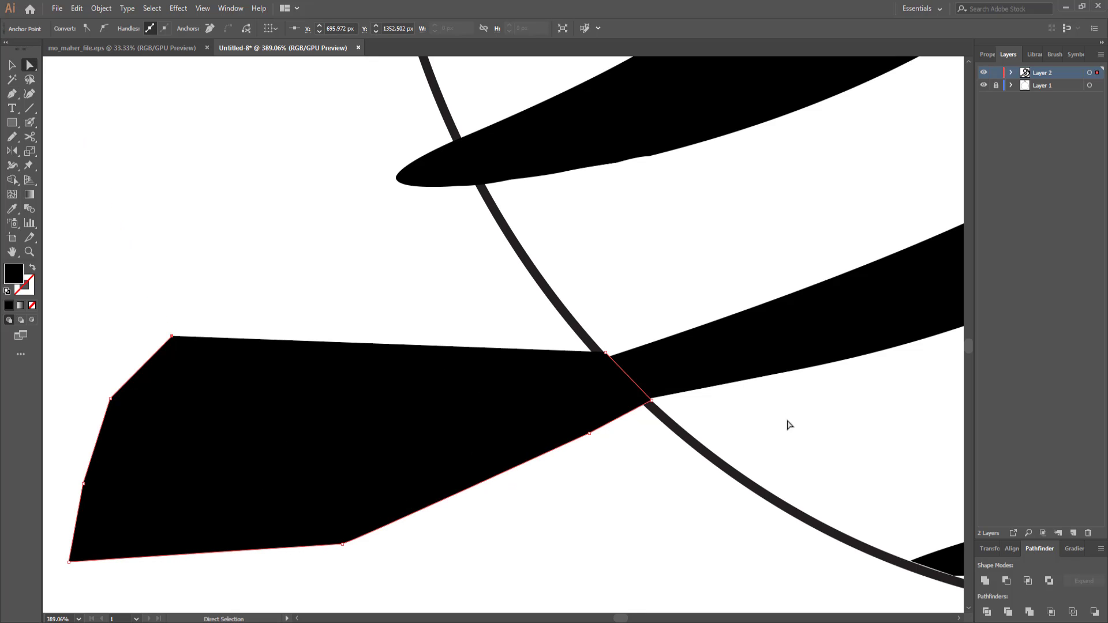
pyautogui.keyDown('shift'); pyautogui.click(715, 370); pyautogui.keyUp('shift')
pyautogui.click(1007, 581)
pyautogui.click(380, 234)
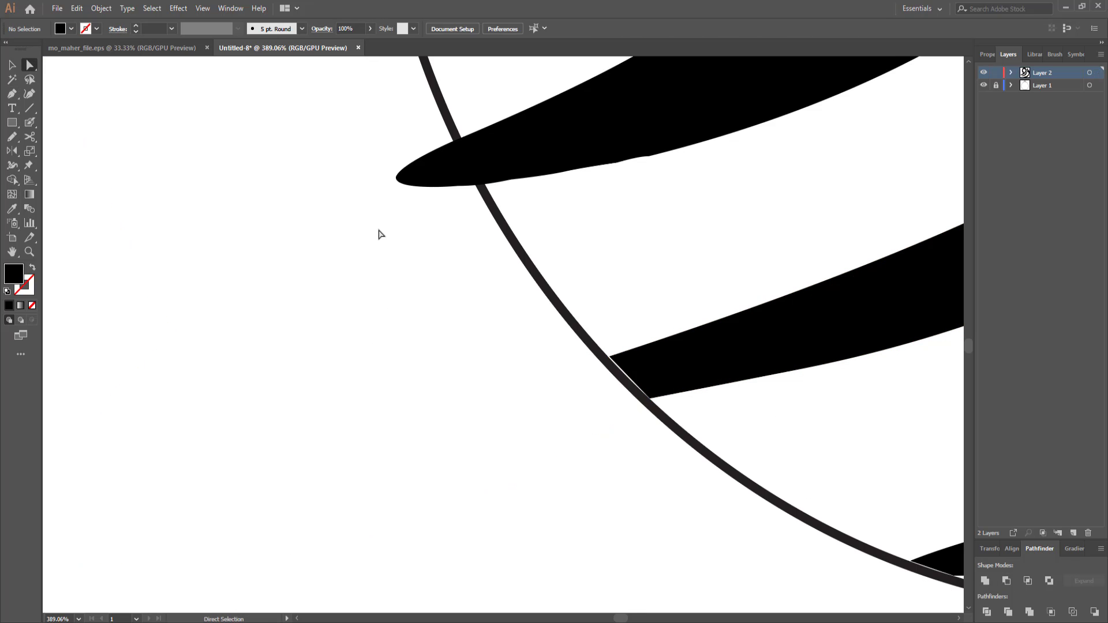
# Cut the upper stroke's protruding tip off at the circle edge, then fit the artboard in view.
pyautogui.press('p')
pyautogui.click(460, 134)
pyautogui.click(490, 194)
pyautogui.click(427, 213)
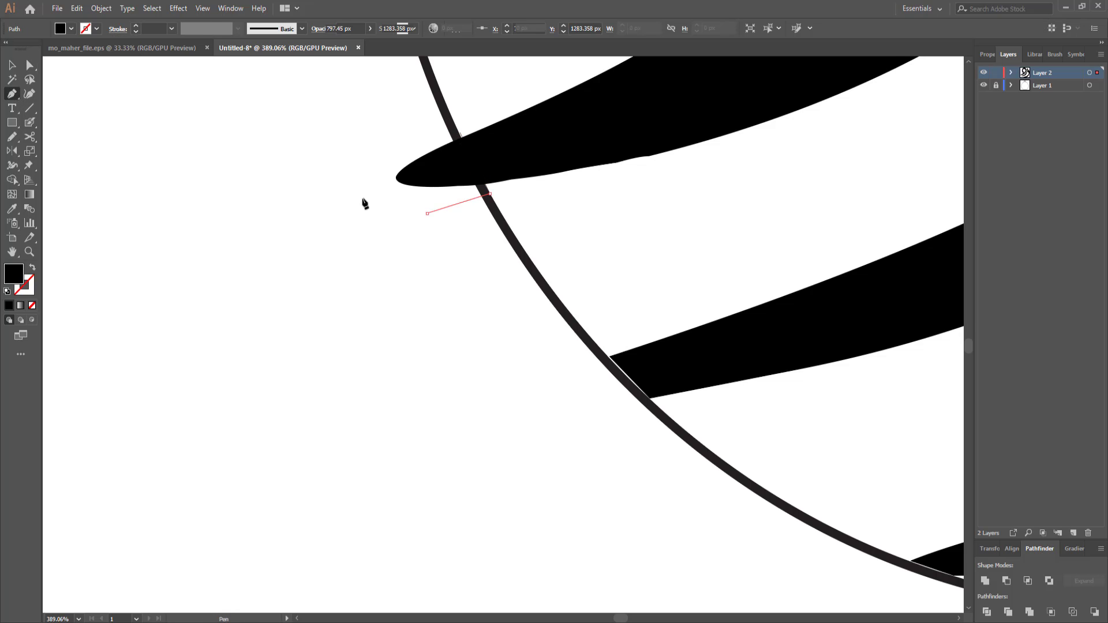
pyautogui.click(358, 199)
pyautogui.click(363, 150)
pyautogui.click(375, 132)
pyautogui.press('a')
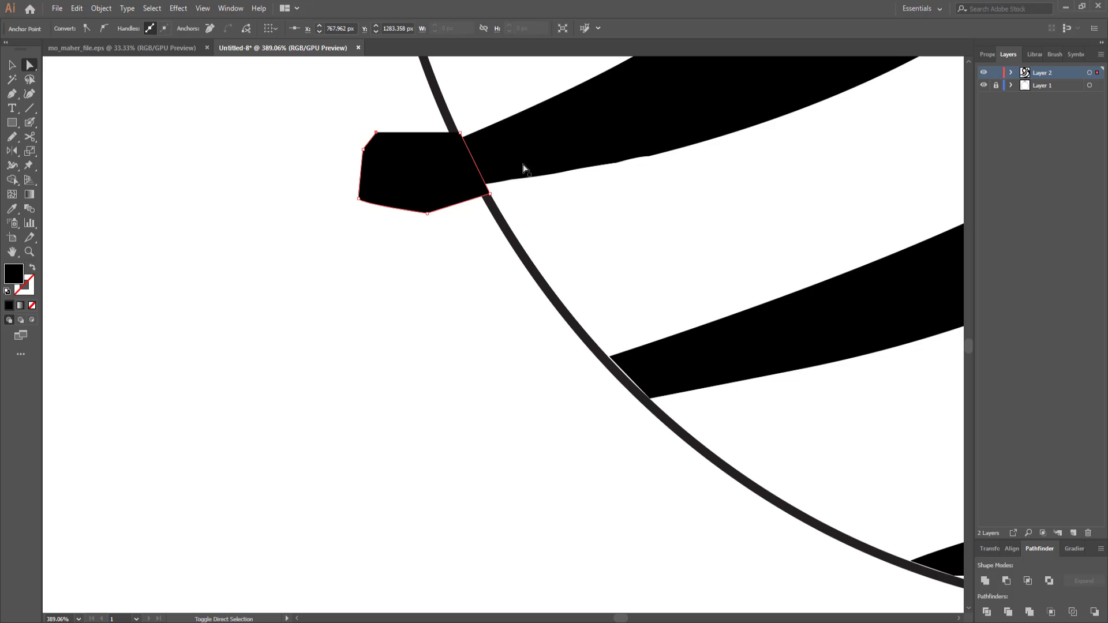
pyautogui.click(400, 178)
pyautogui.press('Delete')
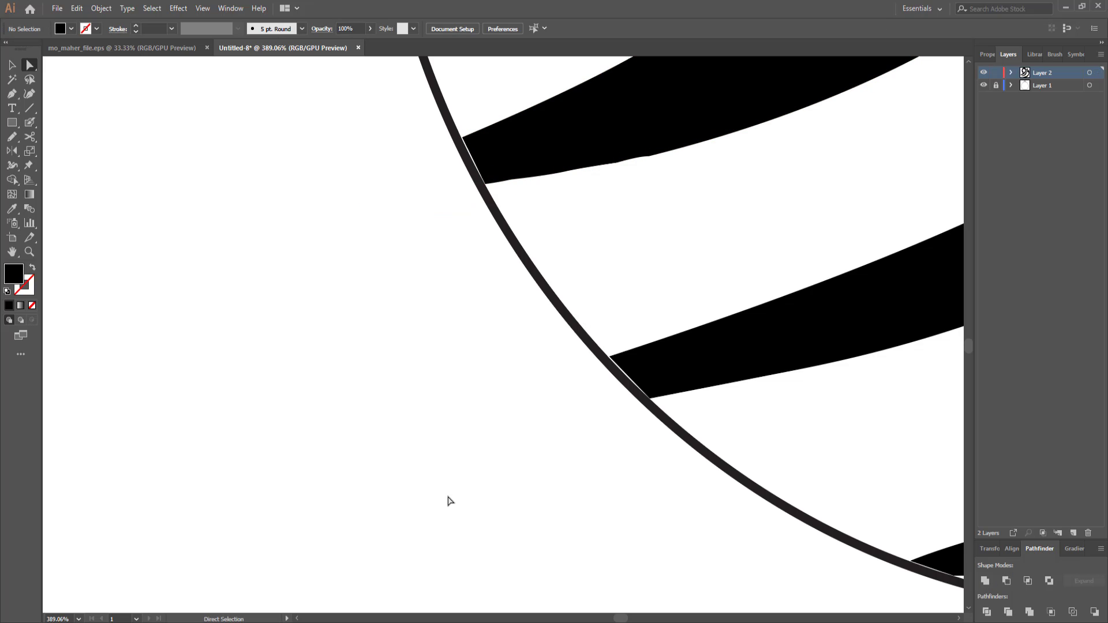
pyautogui.hotkey('ctrl', '0')
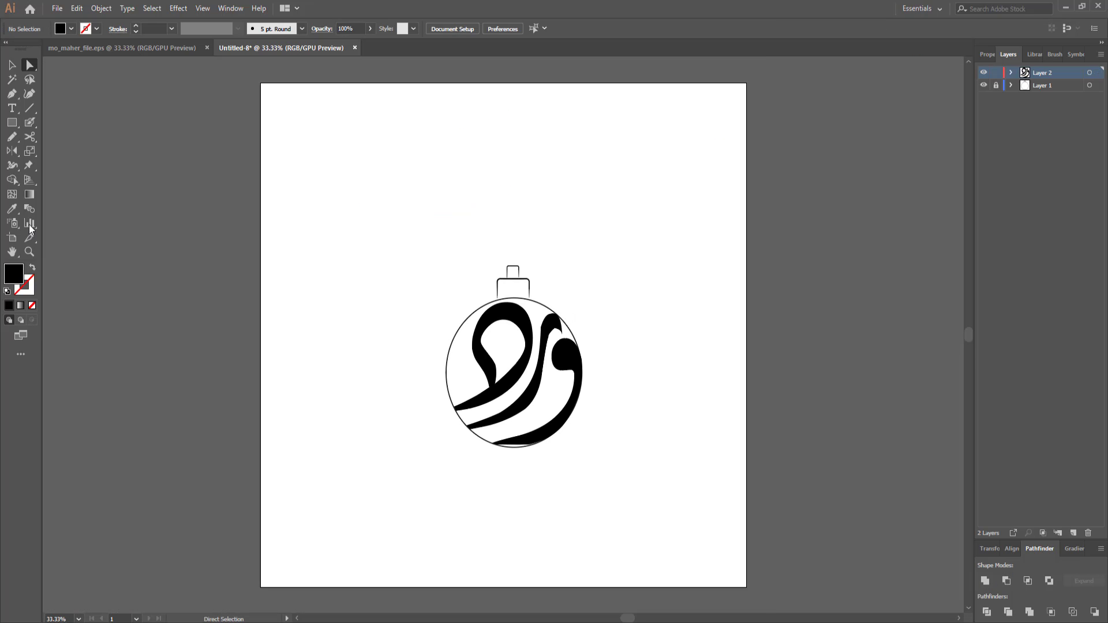
# Zoom in and scale the looped letter up slightly by its corner handle.
pyautogui.click(491, 351)
pyautogui.click(546, 360)
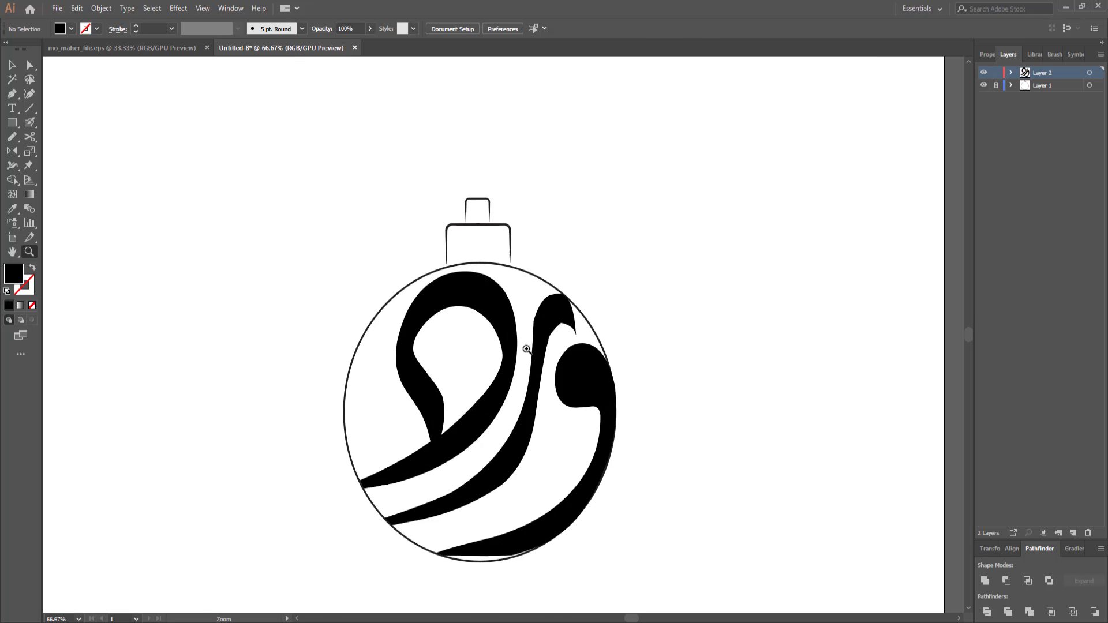
pyautogui.scroll(1, 272, 333)
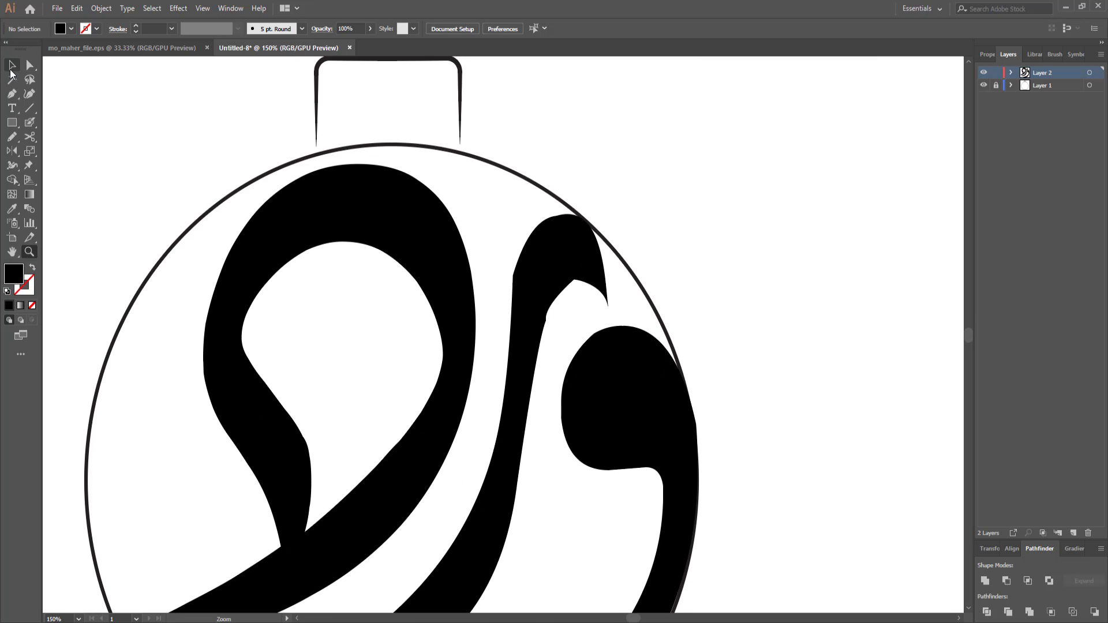
pyautogui.click(12, 68)
pyautogui.click(360, 188)
pyautogui.moveTo(476, 165); pyautogui.dragTo(480, 156)
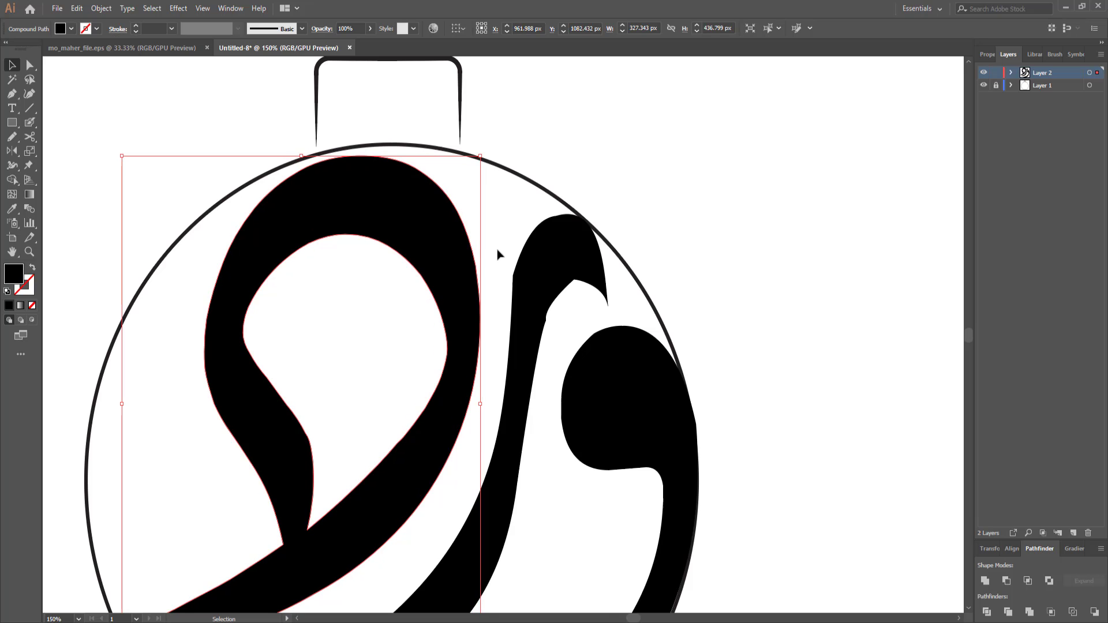
# Smooth the curved edge of the long middle ر stroke with the Smooth tool.
pyautogui.scroll(-1, 497, 254)
pyautogui.scroll(1, 497, 254)
pyautogui.scroll(-2, 617, 319)
pyautogui.scroll(-2, 617, 319)
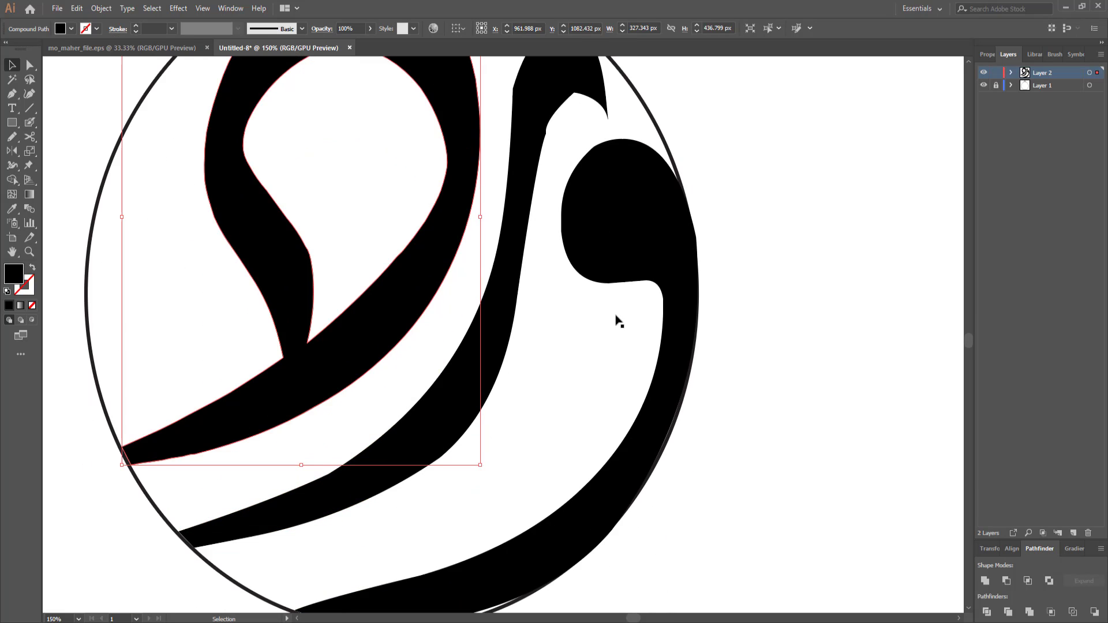
pyautogui.scroll(2, 618, 320)
pyautogui.scroll(1, 617, 320)
pyautogui.scroll(1, 600, 288)
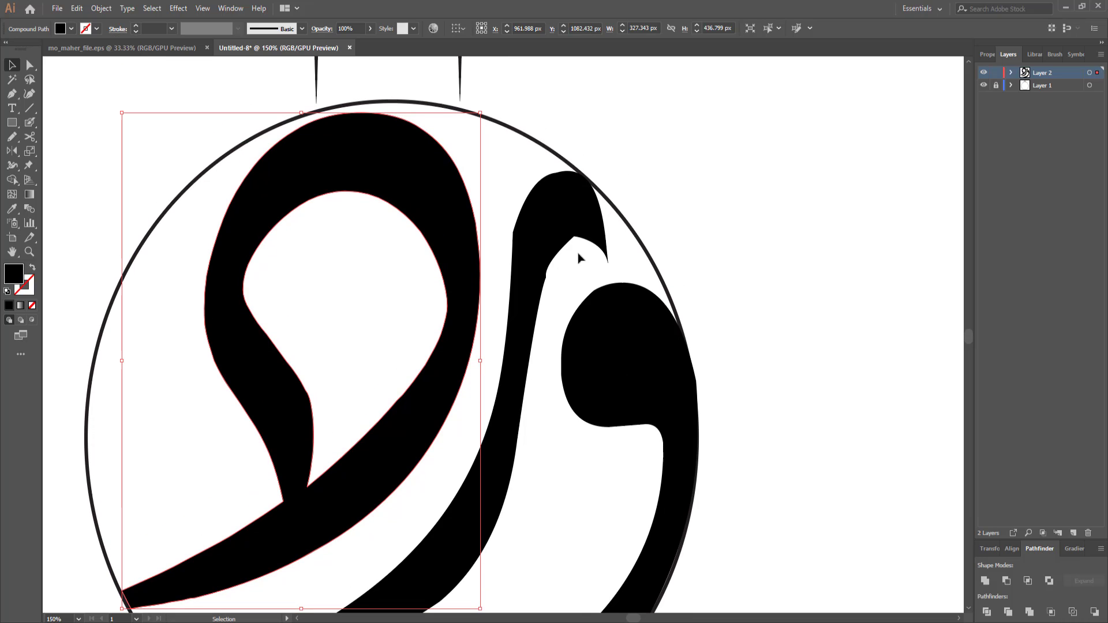
pyautogui.moveTo(554, 254); pyautogui.dragTo(725, 211)
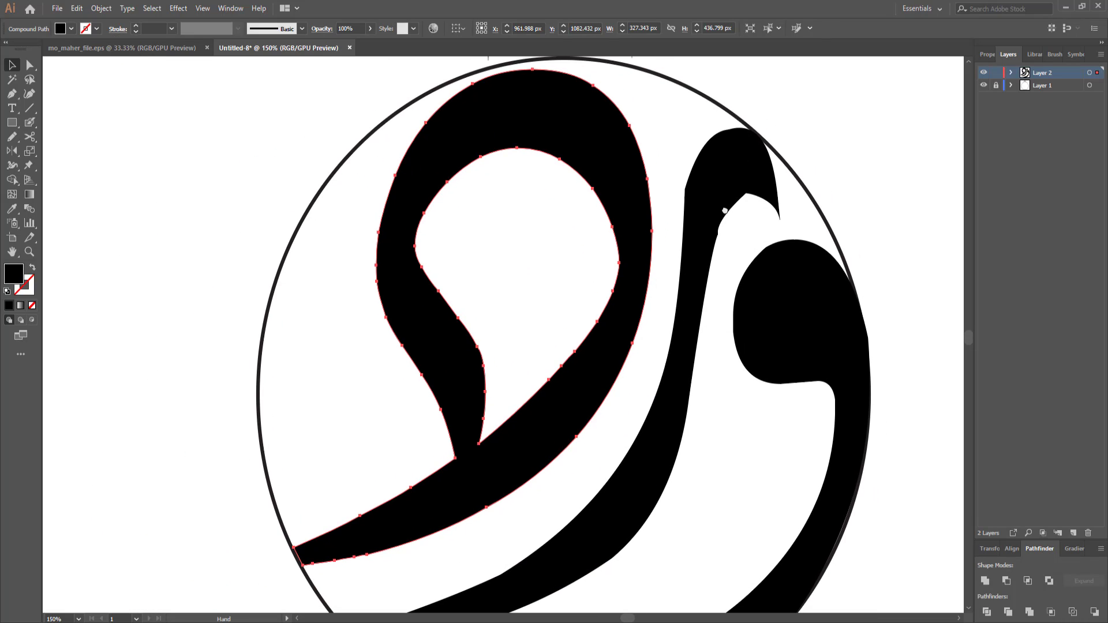
pyautogui.click(713, 190)
pyautogui.moveTo(12, 137); pyautogui.dragTo(54, 167)
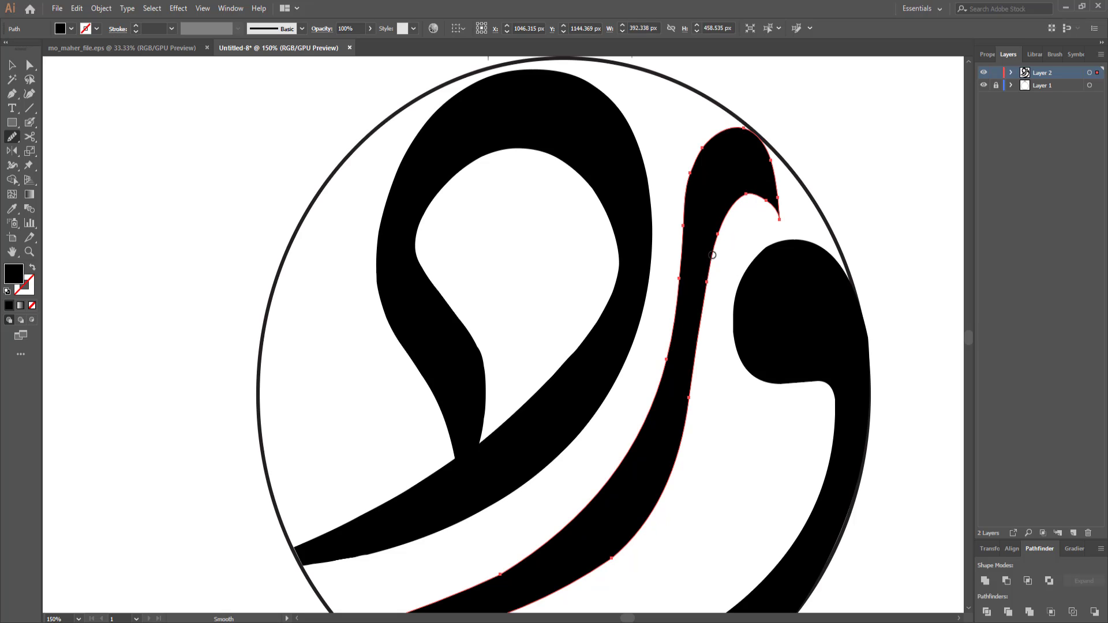
pyautogui.click(12, 66)
pyautogui.click(102, 262)
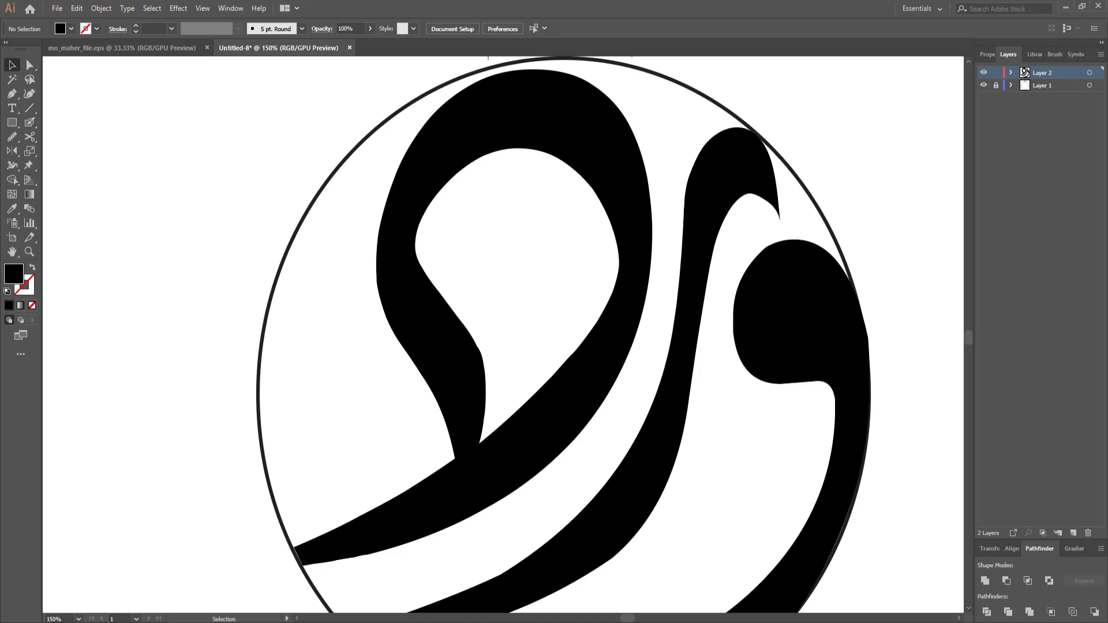
# Open freepik.com in a new Firefox tab.
pyautogui.click(314, 577)
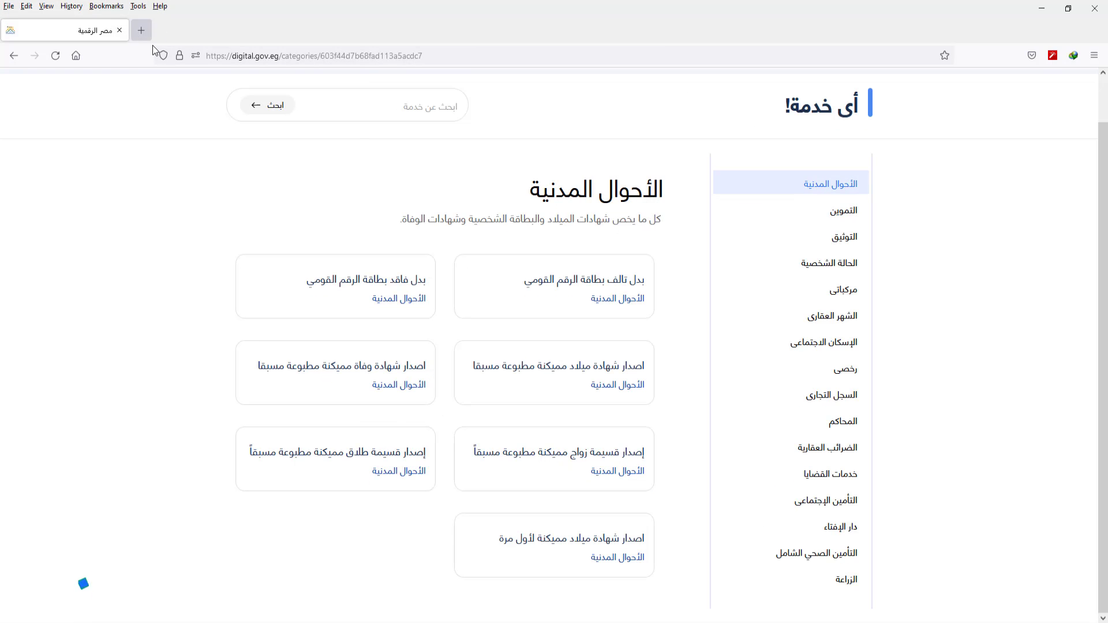
pyautogui.click(141, 30)
pyautogui.click(213, 56)
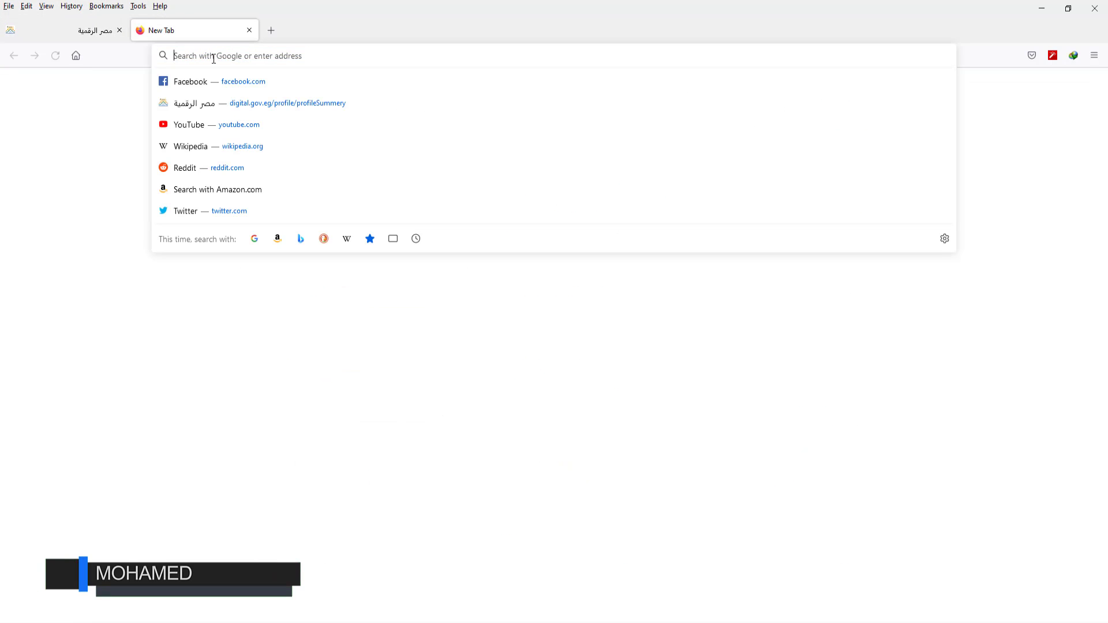
pyautogui.write('بق')
pyautogui.press('BackSpace')
pyautogui.press('BackSpace')
pyautogui.write('f')
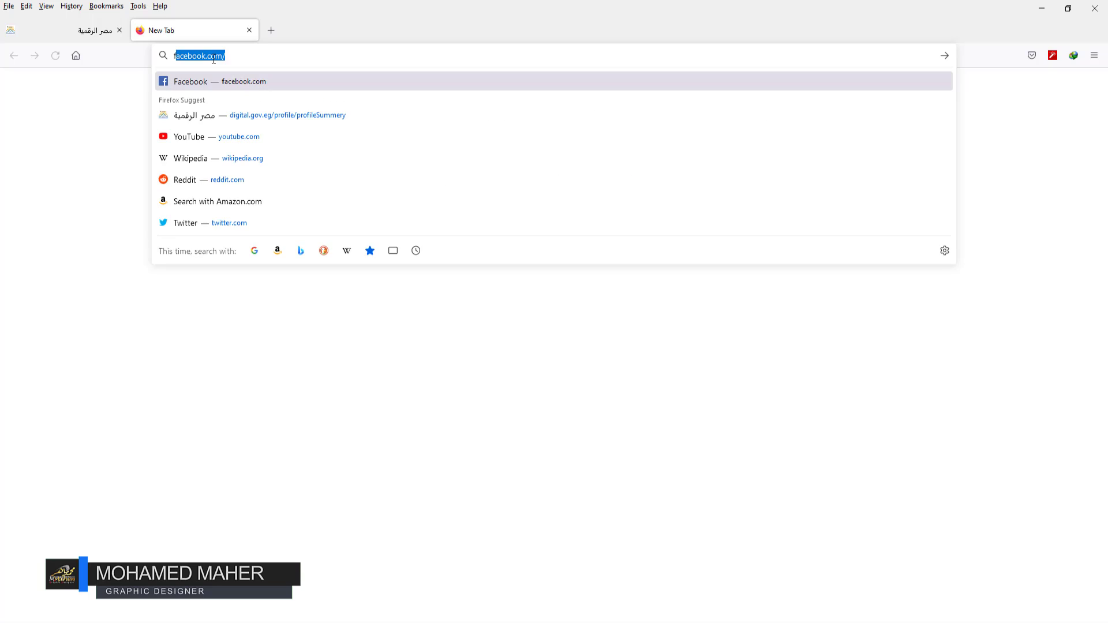
pyautogui.write('reepi')
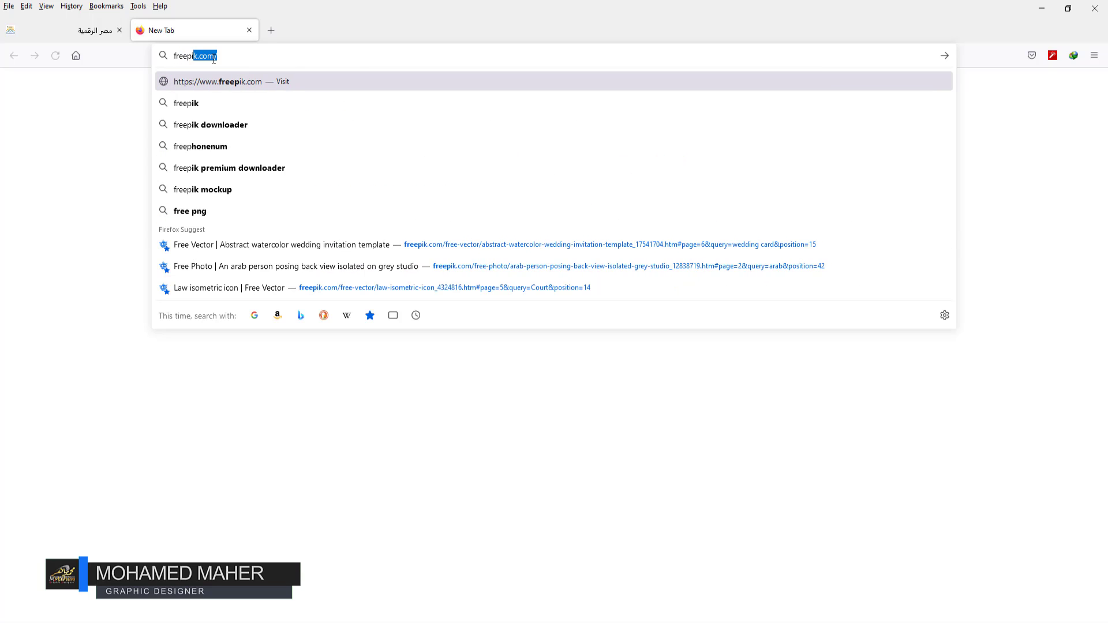
pyautogui.write('p')
pyautogui.press('Return')
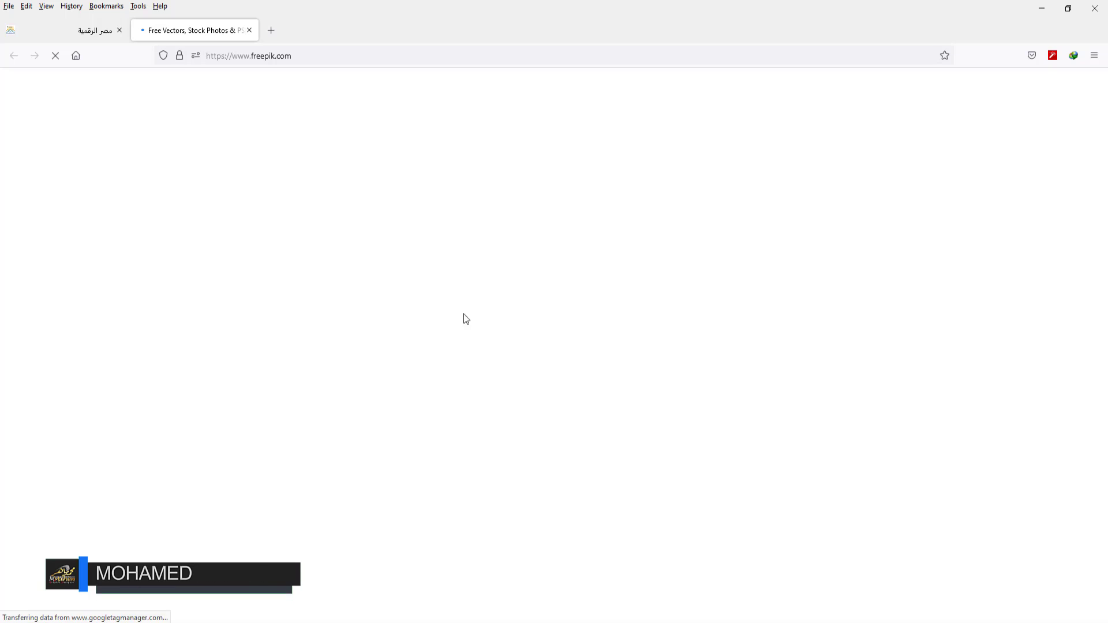
# Search Freepik for 'flowers' and scroll through the results.
pyautogui.write('f')
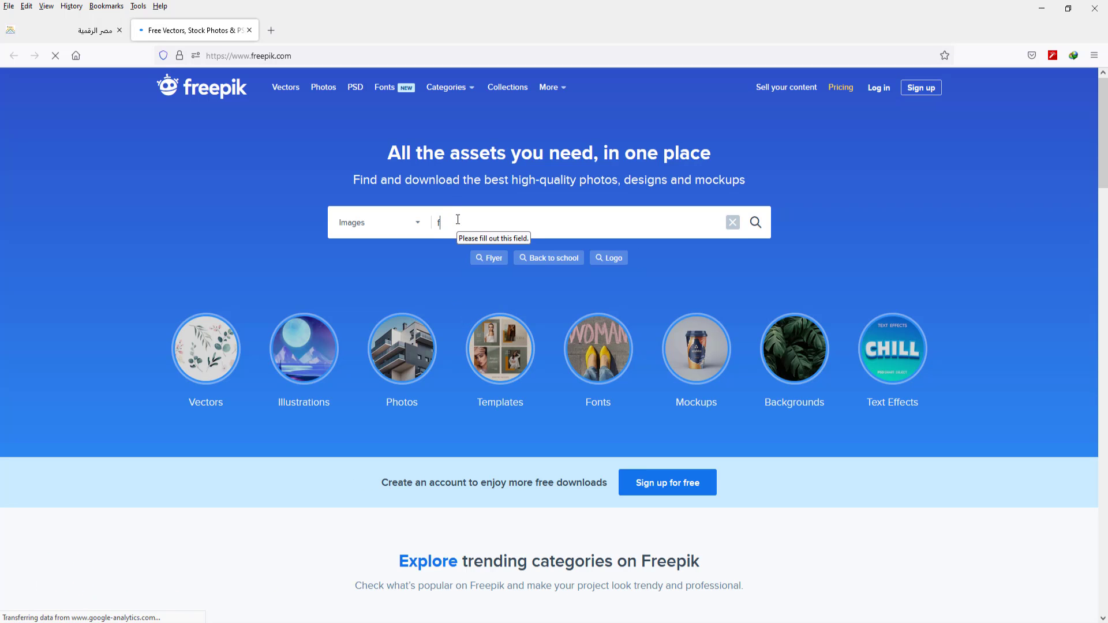
pyautogui.write('l')
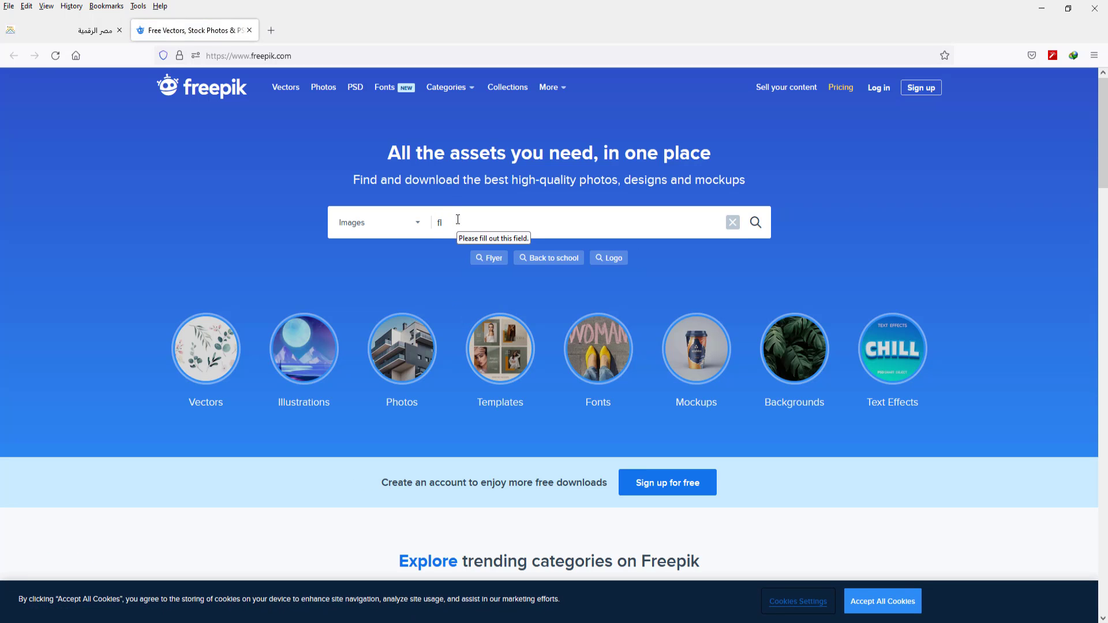
pyautogui.write('owers')
pyautogui.press('Return')
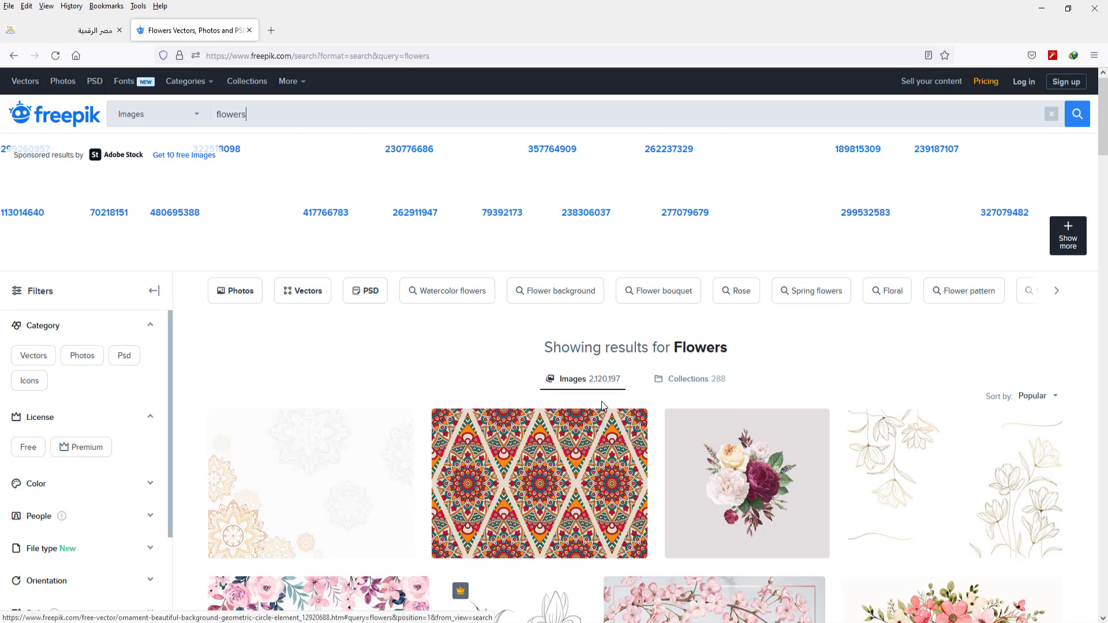
pyautogui.scroll(-5, 634, 393)
pyautogui.scroll(-5, 803, 357)
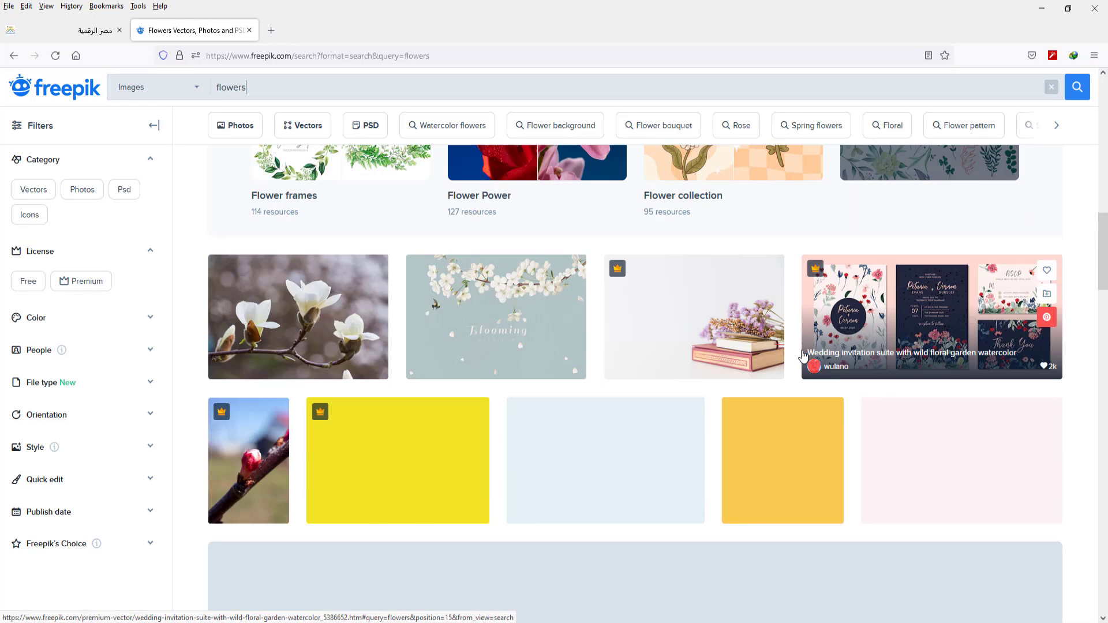
pyautogui.scroll(-3, 803, 357)
pyautogui.scroll(-3, 803, 357)
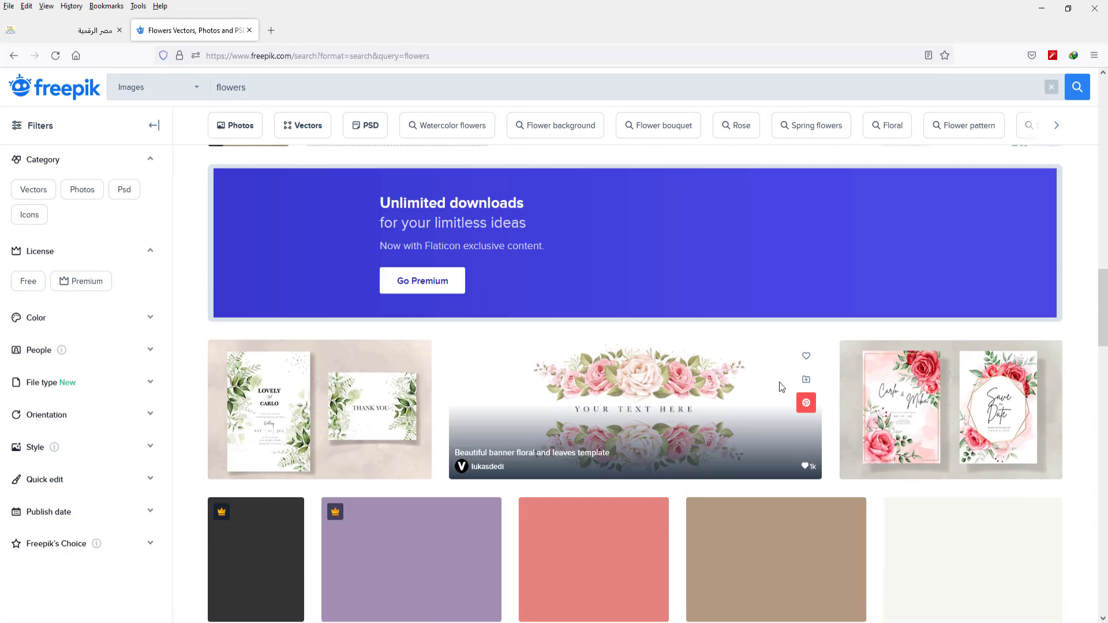
pyautogui.scroll(-5, 780, 387)
pyautogui.scroll(-4, 780, 388)
pyautogui.scroll(-3, 780, 388)
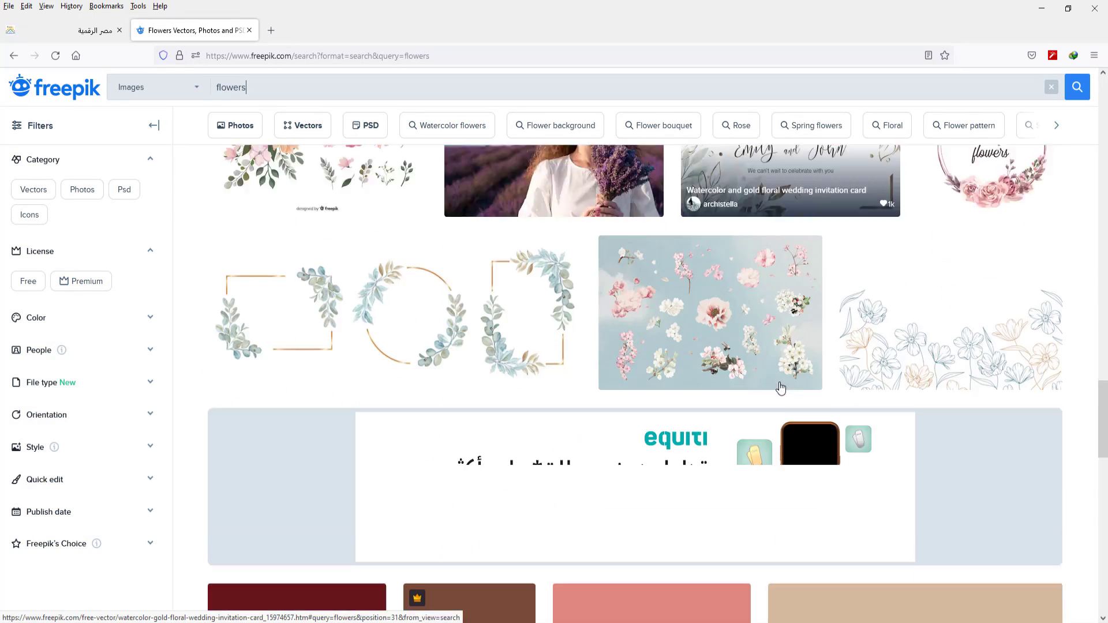
pyautogui.scroll(-2, 780, 387)
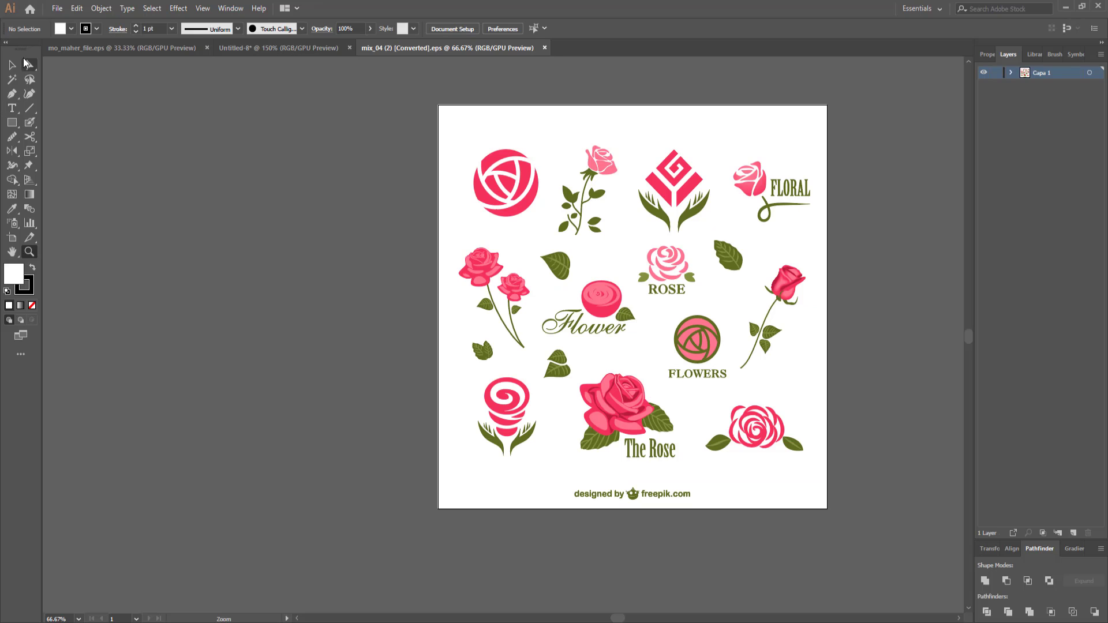
# Drag the two-rose group from mix_04 into the ornament document.
pyautogui.click(12, 64)
pyautogui.moveTo(478, 281)
pyautogui.mouseDown()
pyautogui.moveTo(407, 295)
pyautogui.moveTo(104, 25)
pyautogui.mouseUp()
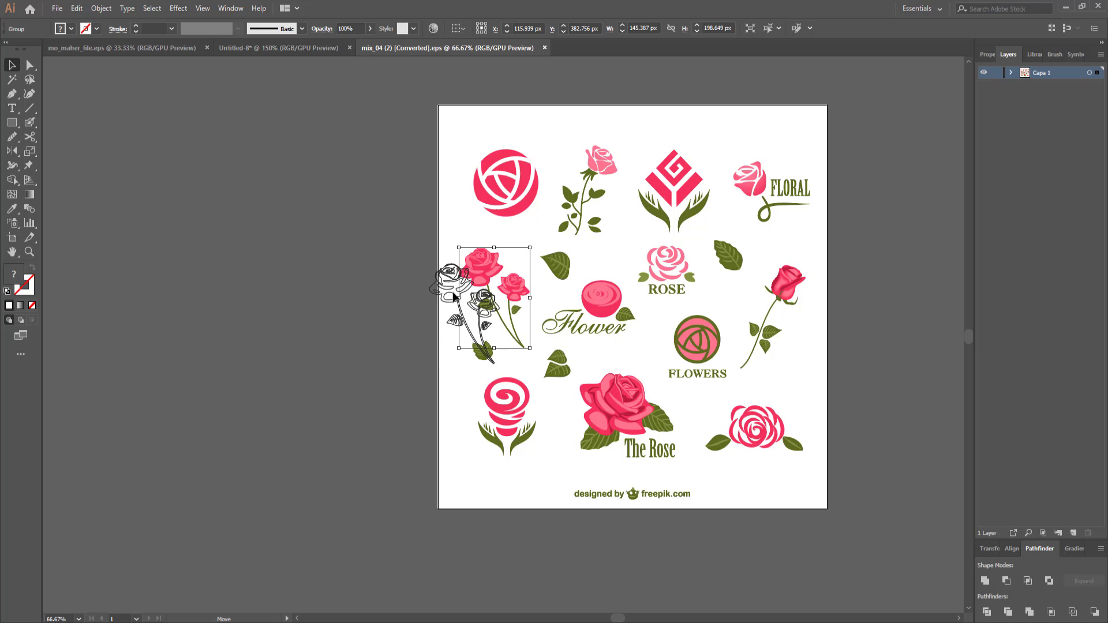
pyautogui.moveTo(167, 52); pyautogui.dragTo(417, 303)
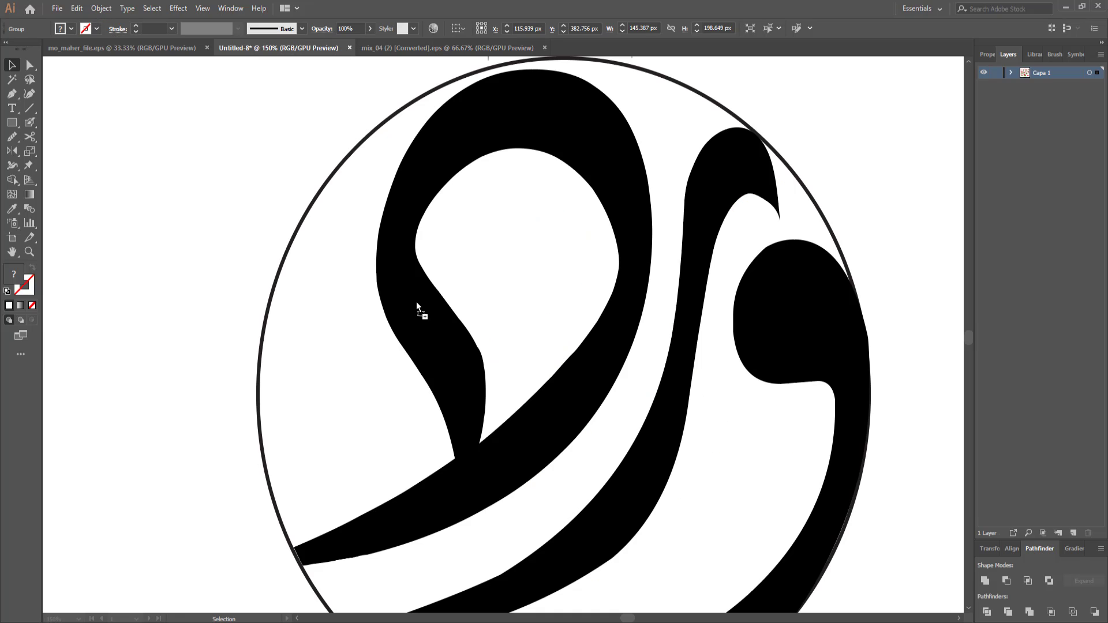
pyautogui.moveTo(321, 347); pyautogui.dragTo(390, 344)
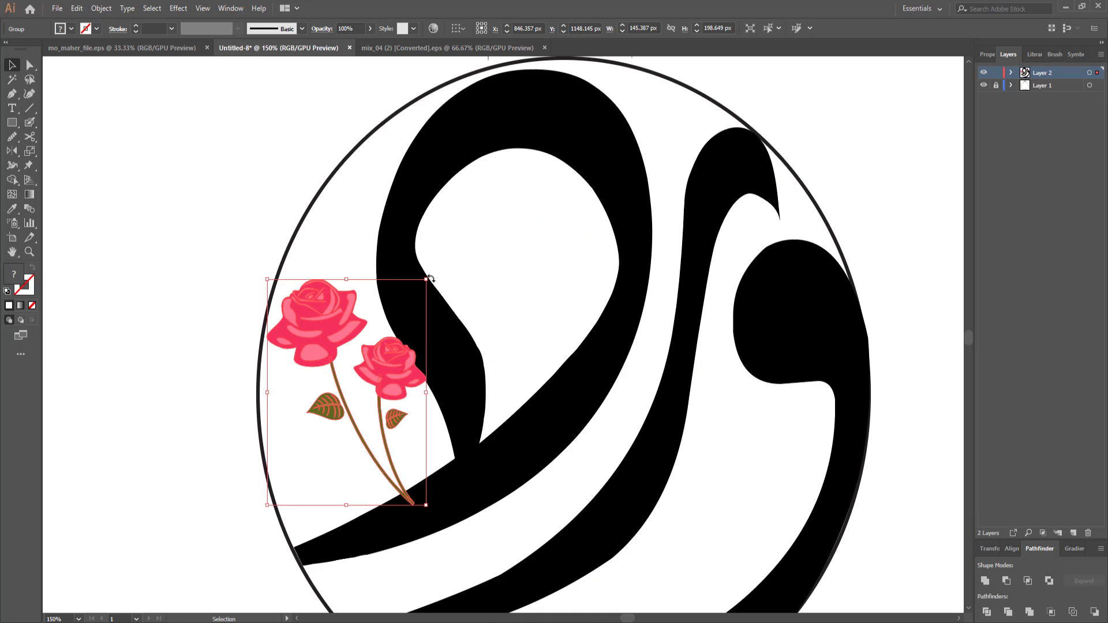
# Reflect the roses, rotate them to hang downward, and enlarge them slightly inside the ornament's left edge.
pyautogui.moveTo(433, 277); pyautogui.dragTo(259, 507)
pyautogui.rightClick(351, 391)
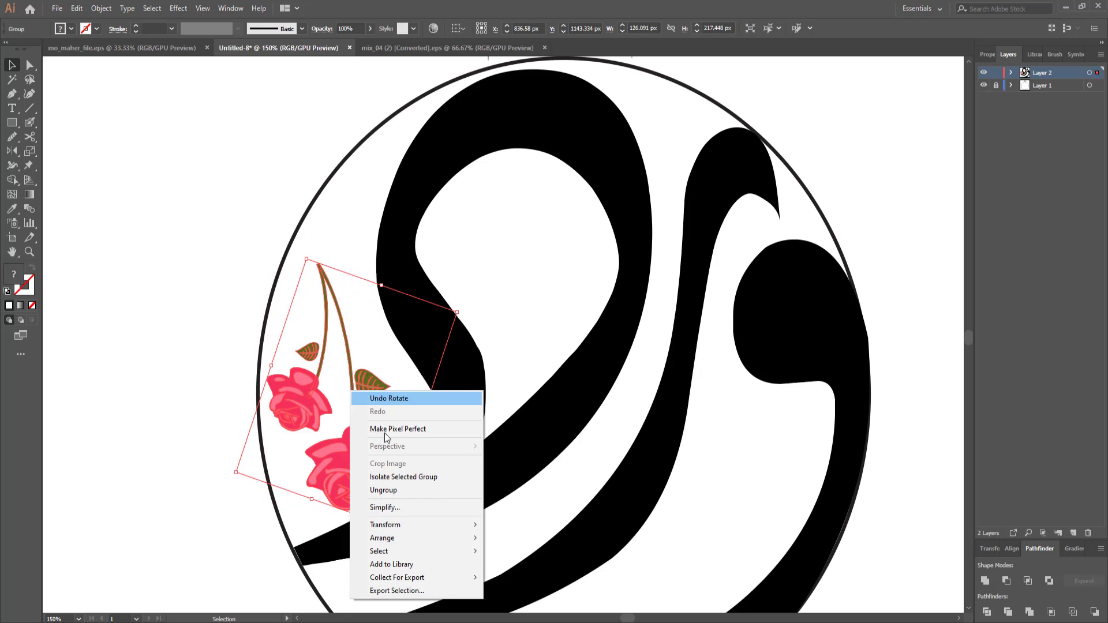
pyautogui.moveTo(414, 524)
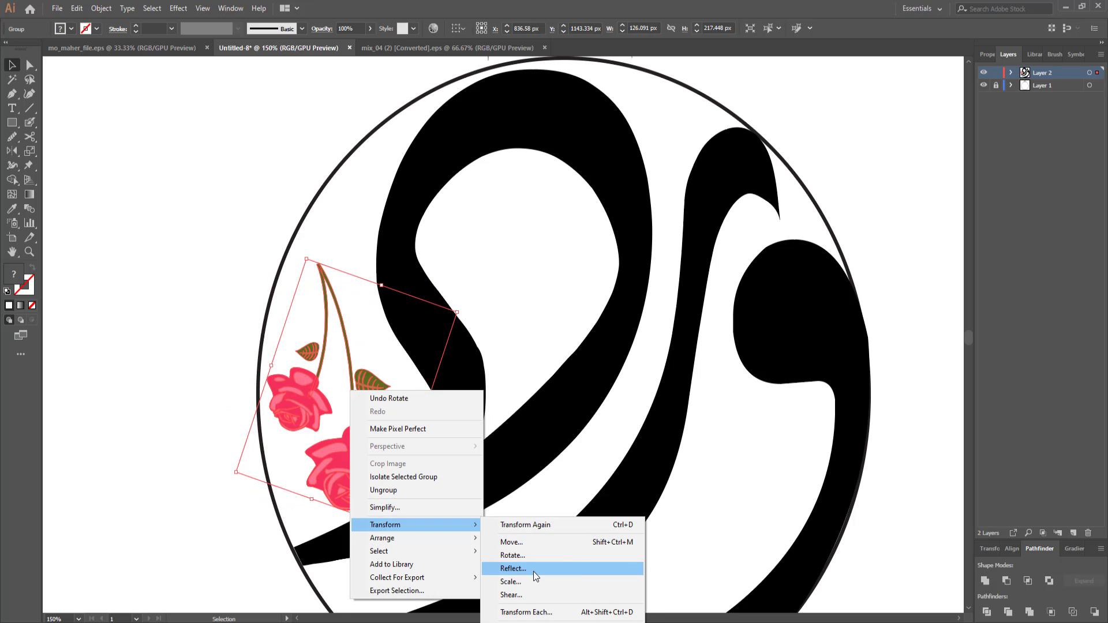
pyautogui.click(534, 574)
pyautogui.click(553, 395)
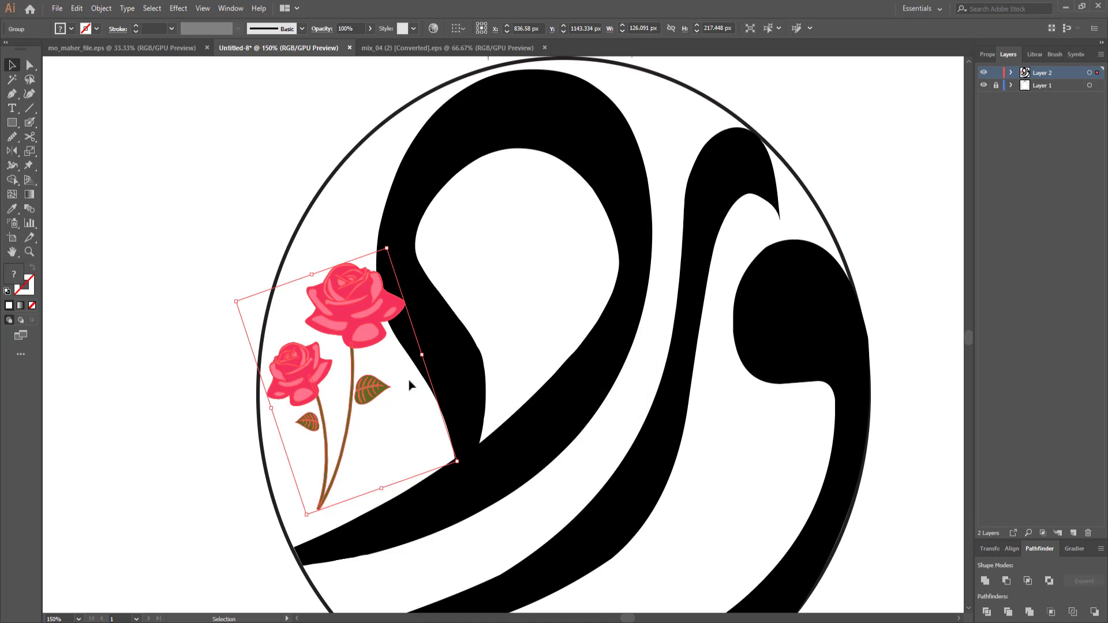
pyautogui.moveTo(386, 244)
pyautogui.mouseDown()
pyautogui.moveTo(337, 461)
pyautogui.moveTo(317, 457)
pyautogui.mouseUp()
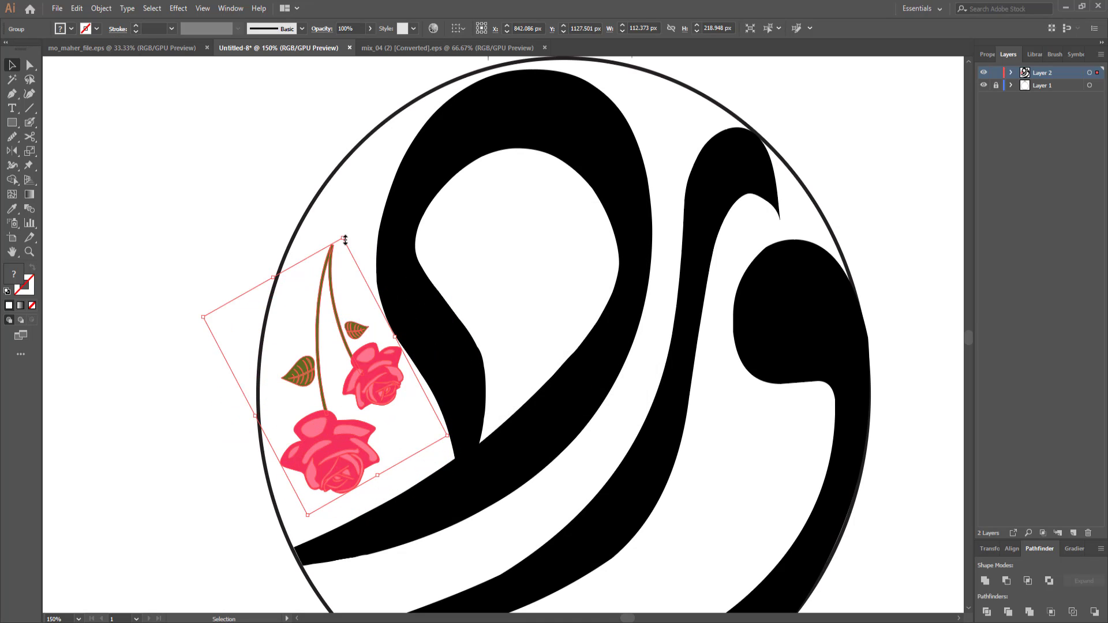
pyautogui.moveTo(345, 239); pyautogui.dragTo(353, 227)
pyautogui.moveTo(380, 398); pyautogui.dragTo(365, 416)
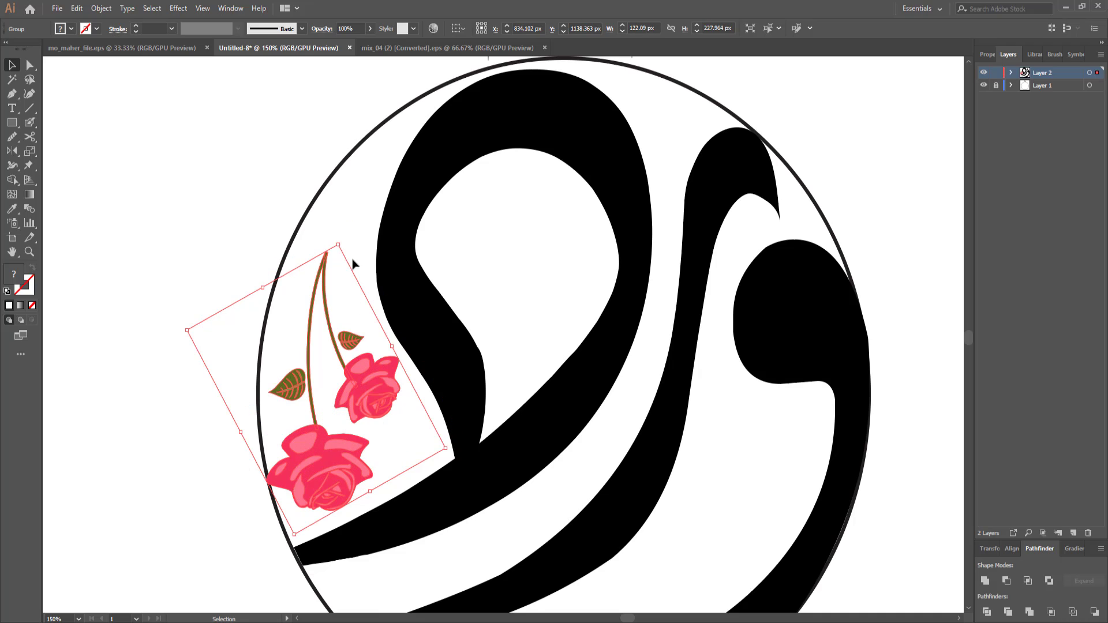
pyautogui.moveTo(340, 242); pyautogui.dragTo(339, 226)
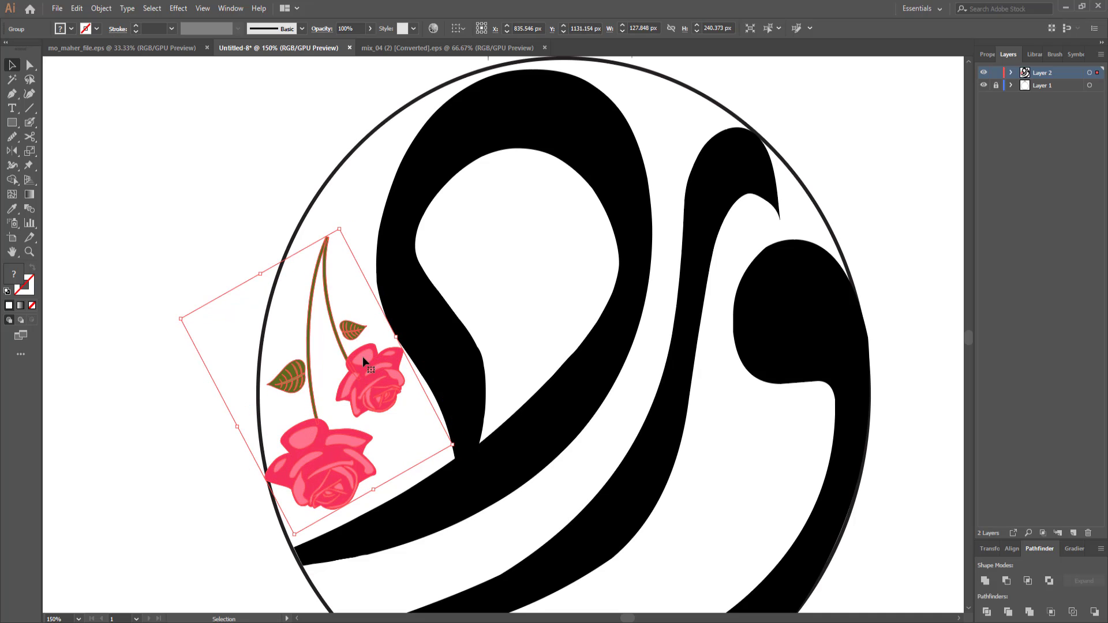
# Move the roses onto new Layer 3 in place, lock the layers, and add an empty Layer 4.
pyautogui.press('Delete')
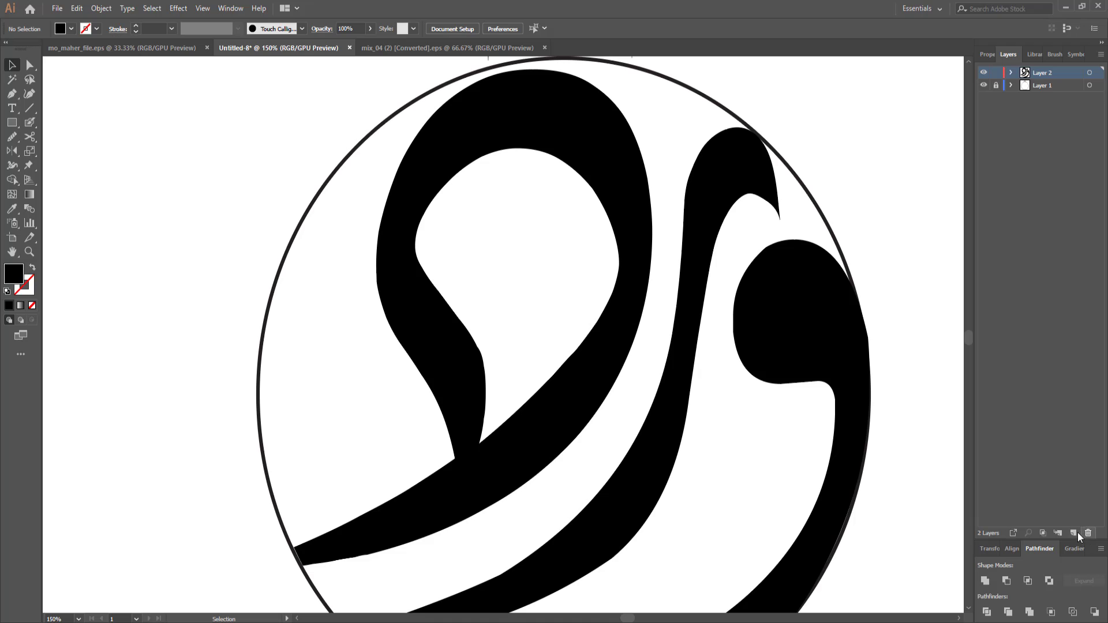
pyautogui.click(1072, 533)
pyautogui.hotkey('ctrl', 'f')
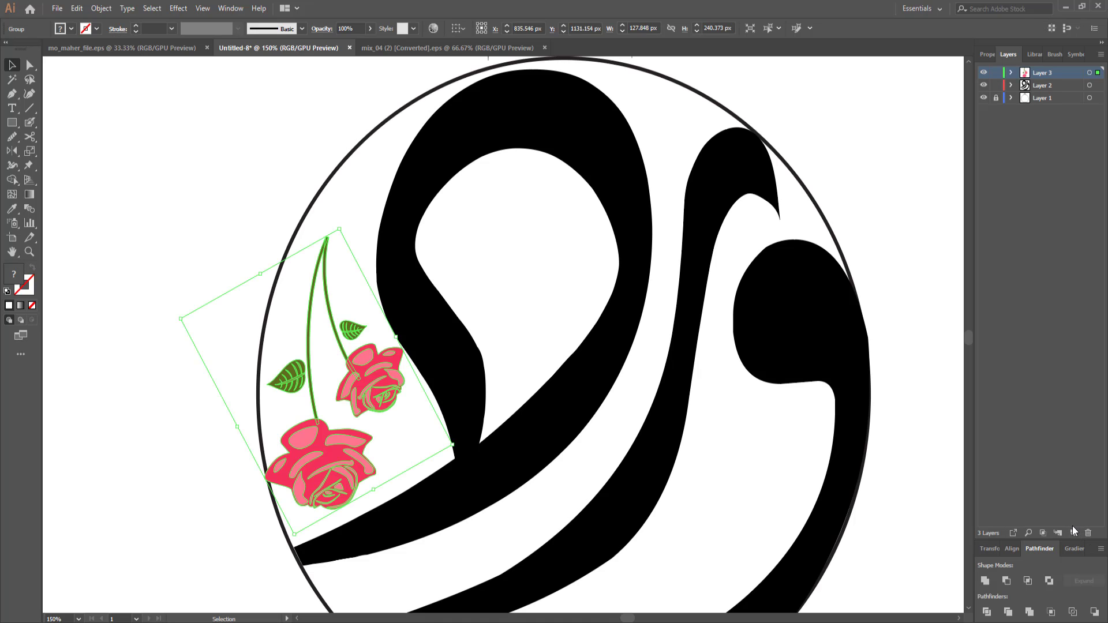
pyautogui.click(994, 73)
pyautogui.click(995, 86)
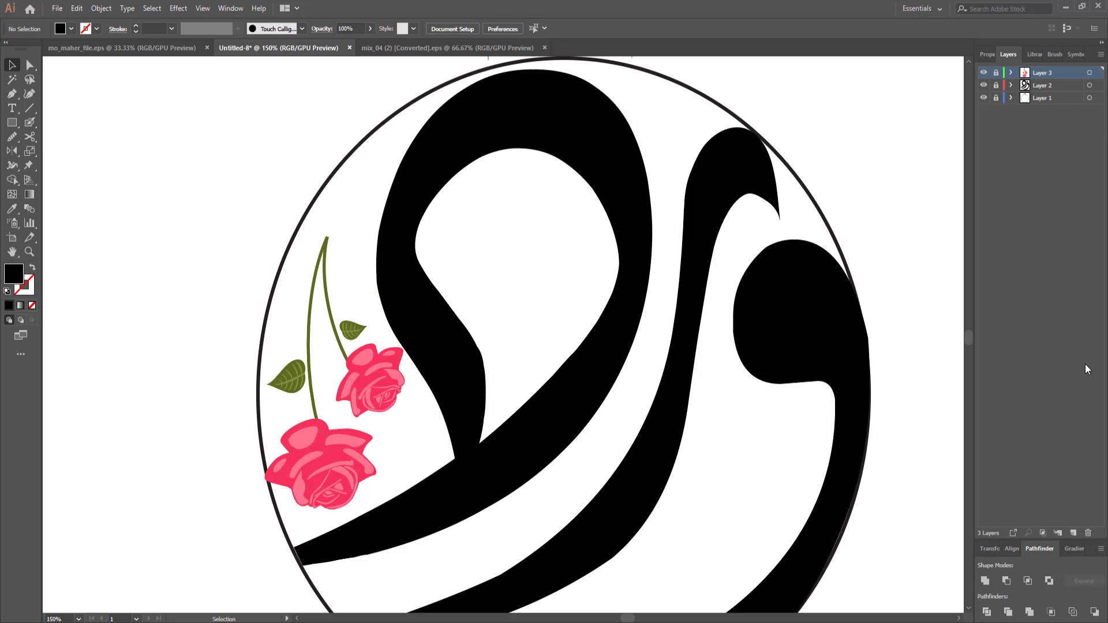
pyautogui.click(1073, 533)
pyautogui.hotkey('ctrl', '-')
pyautogui.hotkey('ctrl', '-')
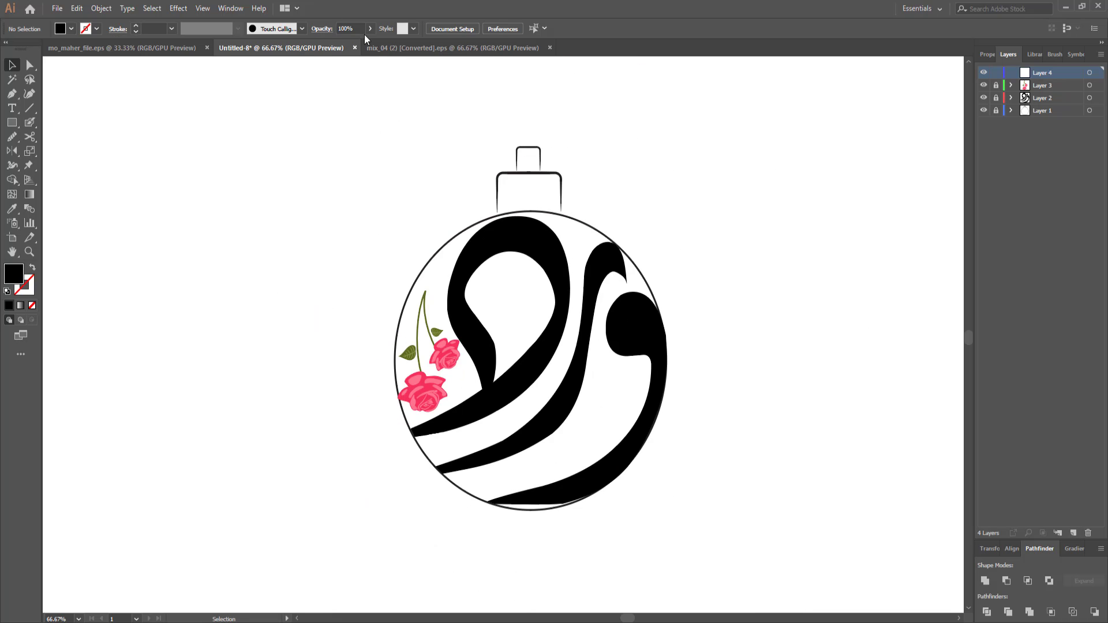
# Bring the loose Arabic letters and the تشكيل title from the calligraphy sheet onto the ornament.
pyautogui.click(181, 48)
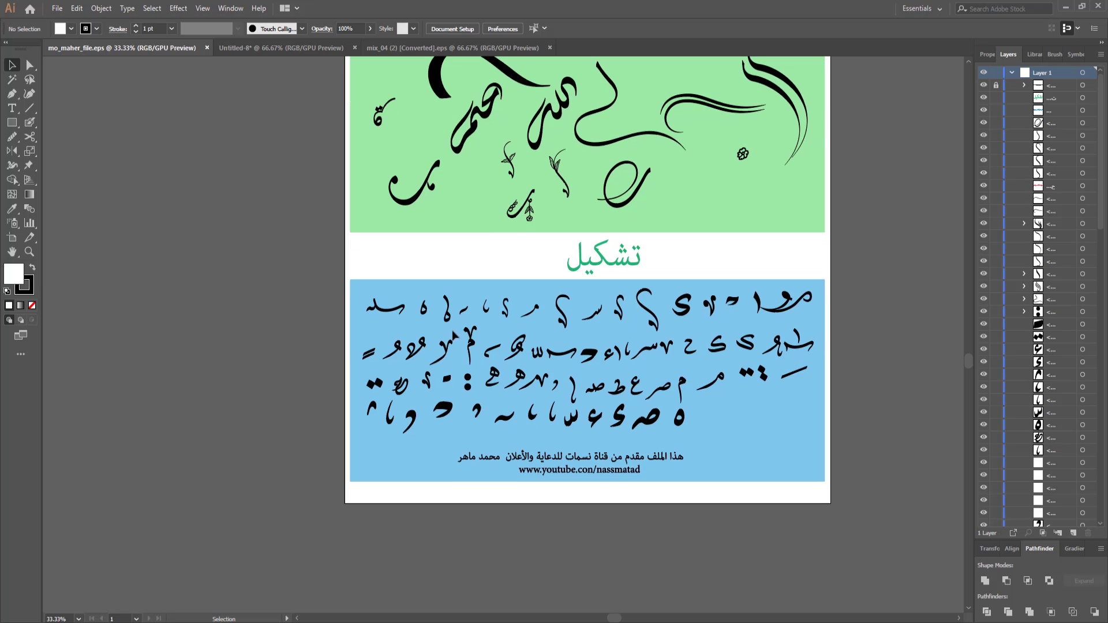
pyautogui.moveTo(815, 409); pyautogui.dragTo(809, 425)
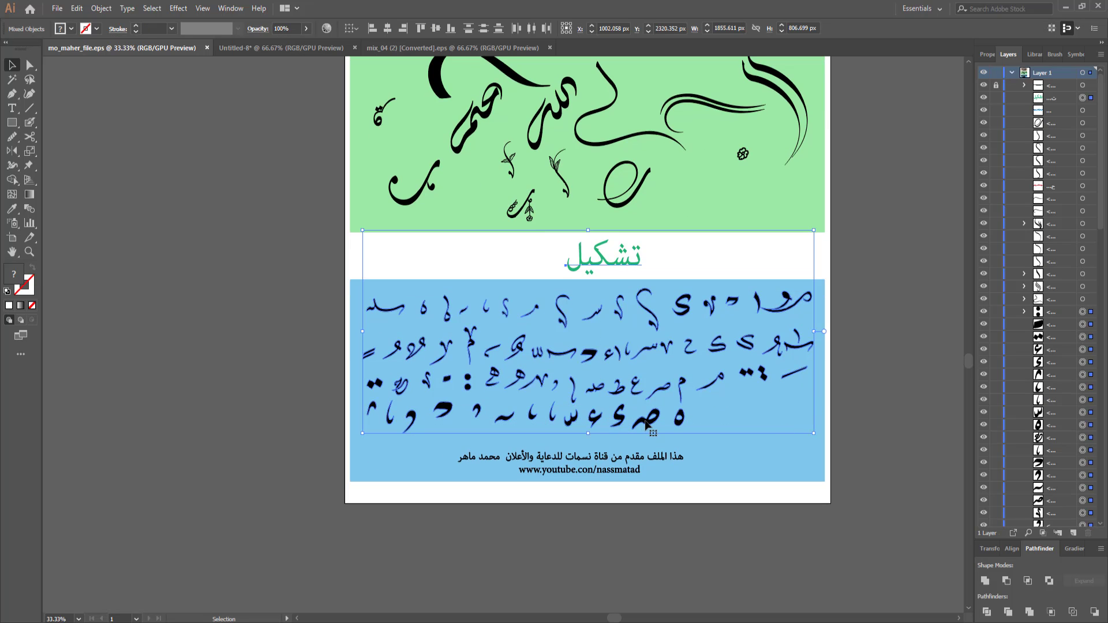
pyautogui.moveTo(623, 398); pyautogui.dragTo(309, 51)
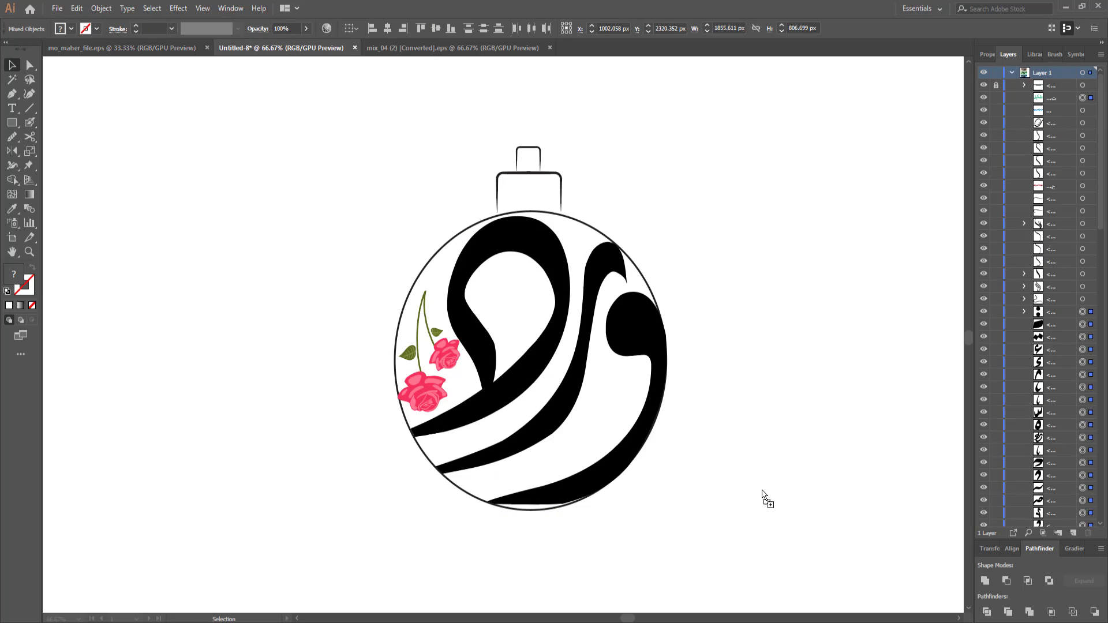
pyautogui.moveTo(762, 496); pyautogui.dragTo(766, 494)
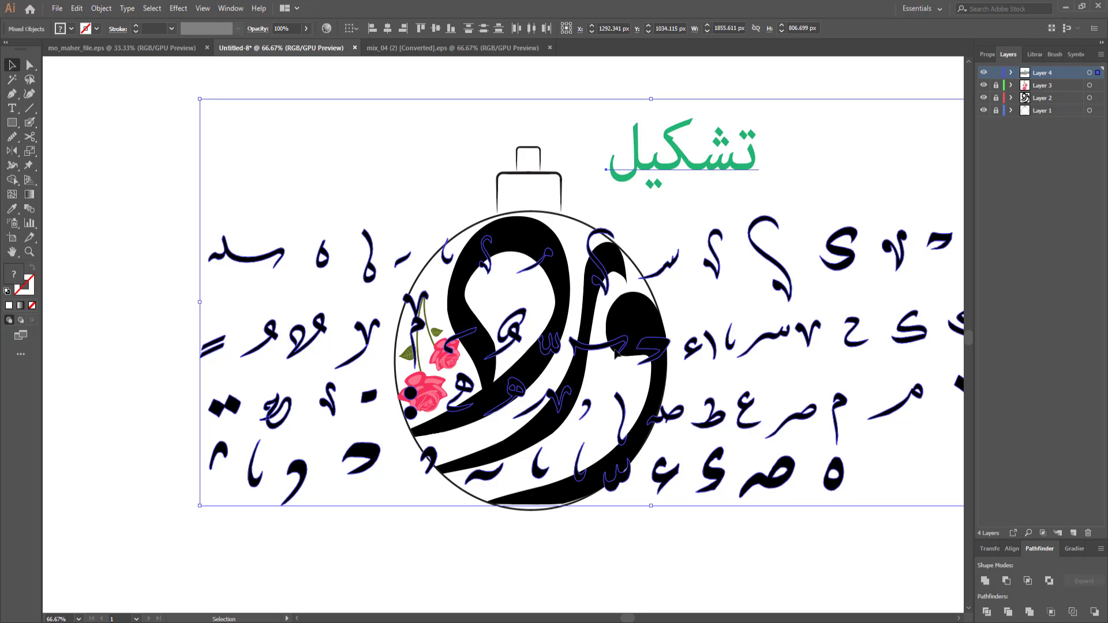
# Select all the letters on the layer and shift them down across the ornament's lower half.
pyautogui.moveTo(561, 474); pyautogui.dragTo(722, 582)
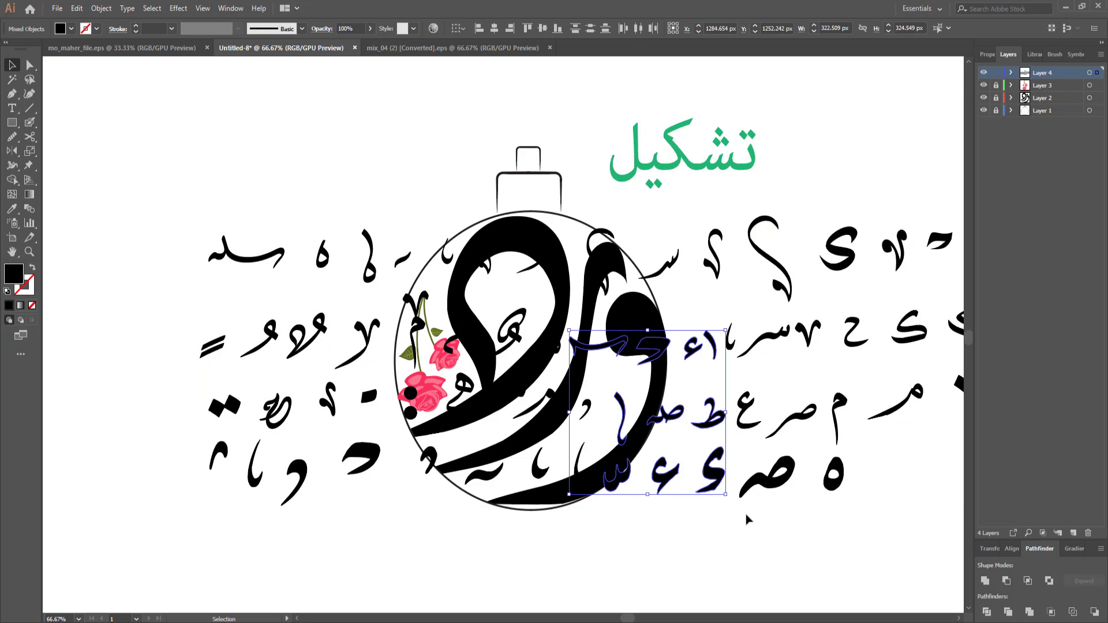
pyautogui.hotkey('ctrl', 'a')
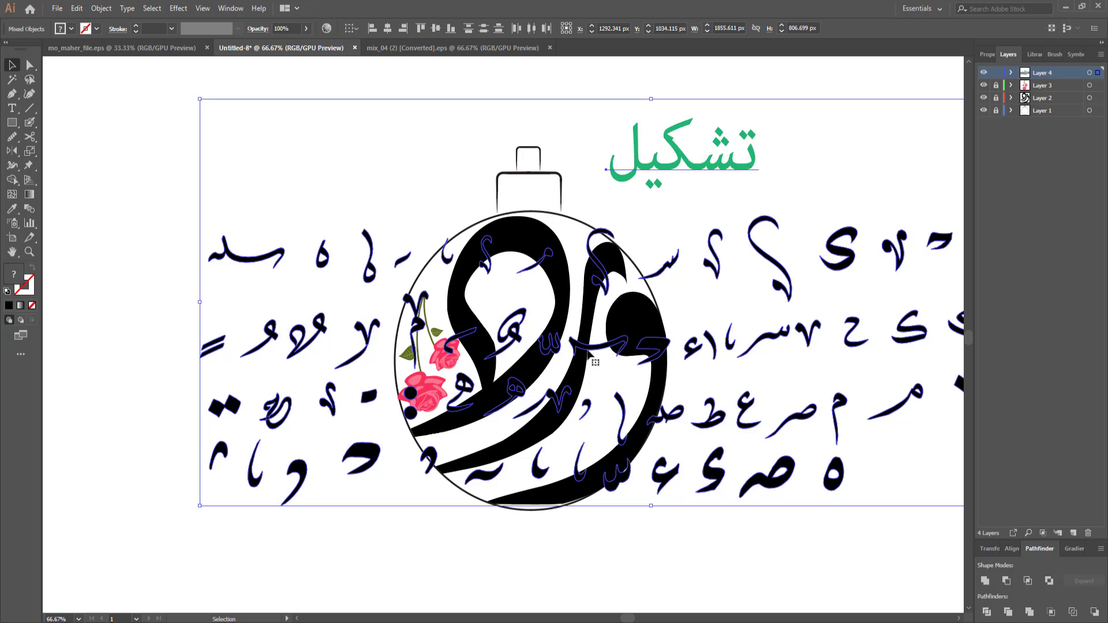
pyautogui.moveTo(594, 362); pyautogui.dragTo(667, 524)
pyautogui.scroll(-3, 662, 443)
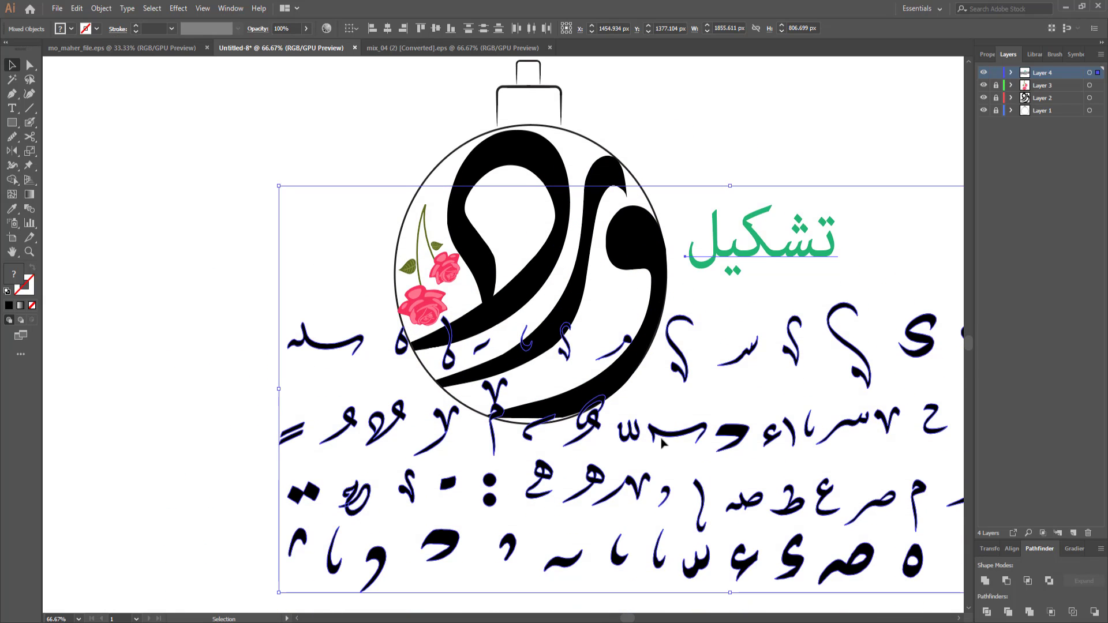
pyautogui.click(728, 325)
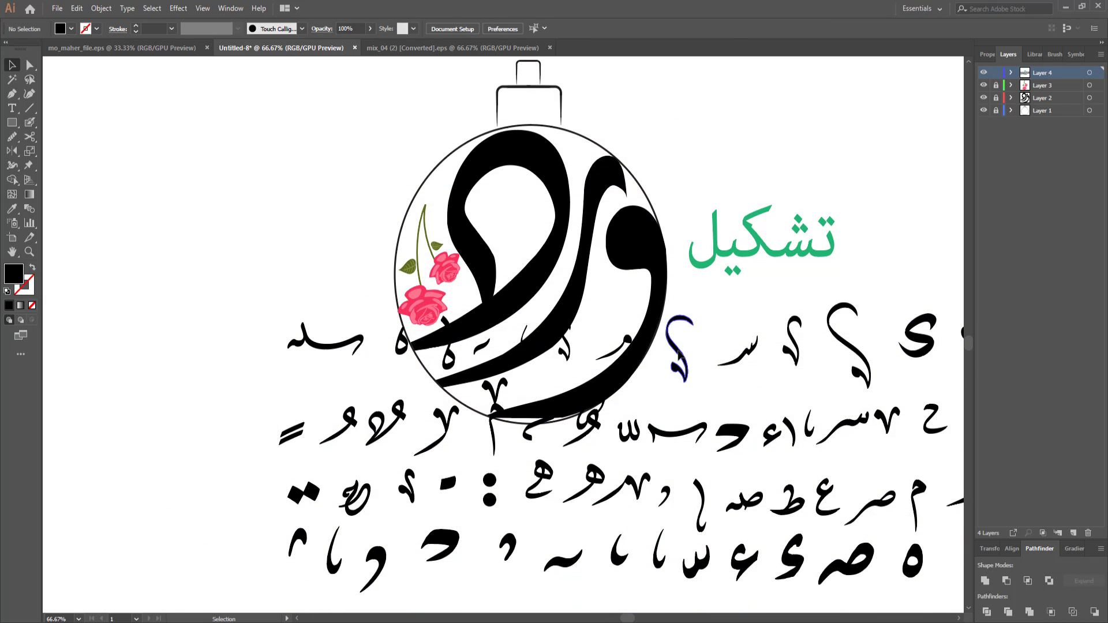
# Move the hook letter into the circle, then duplicate the small dash letter and tilt it diagonally.
pyautogui.moveTo(681, 358)
pyautogui.mouseDown()
pyautogui.moveTo(603, 311)
pyautogui.moveTo(609, 348)
pyautogui.moveTo(624, 333)
pyautogui.moveTo(563, 355)
pyautogui.mouseUp()
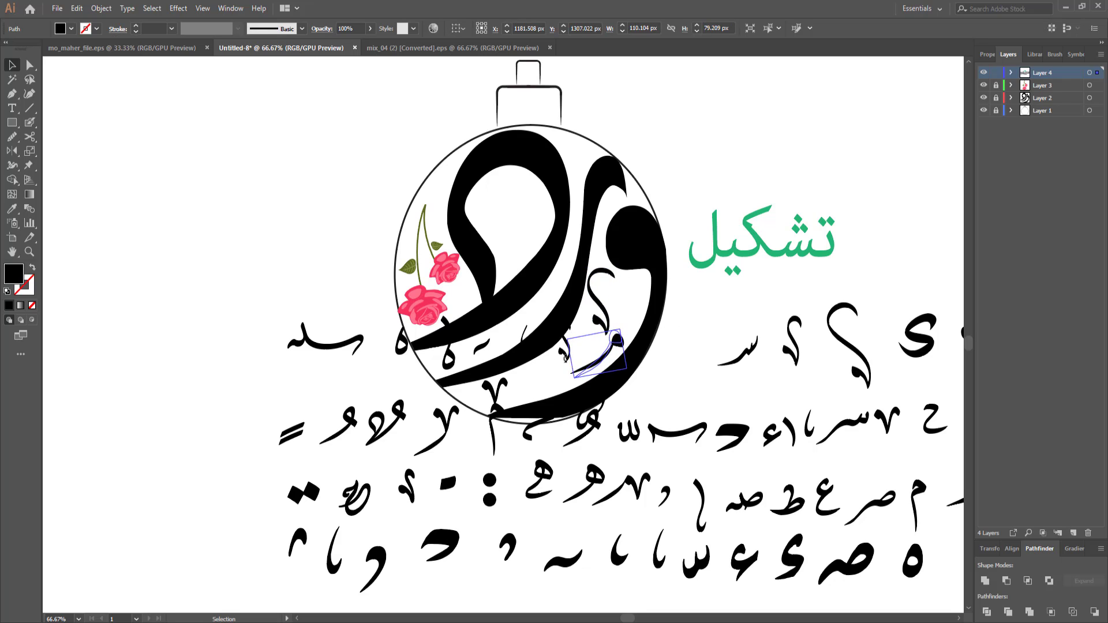
pyautogui.hotkey('ctrl', 'v')
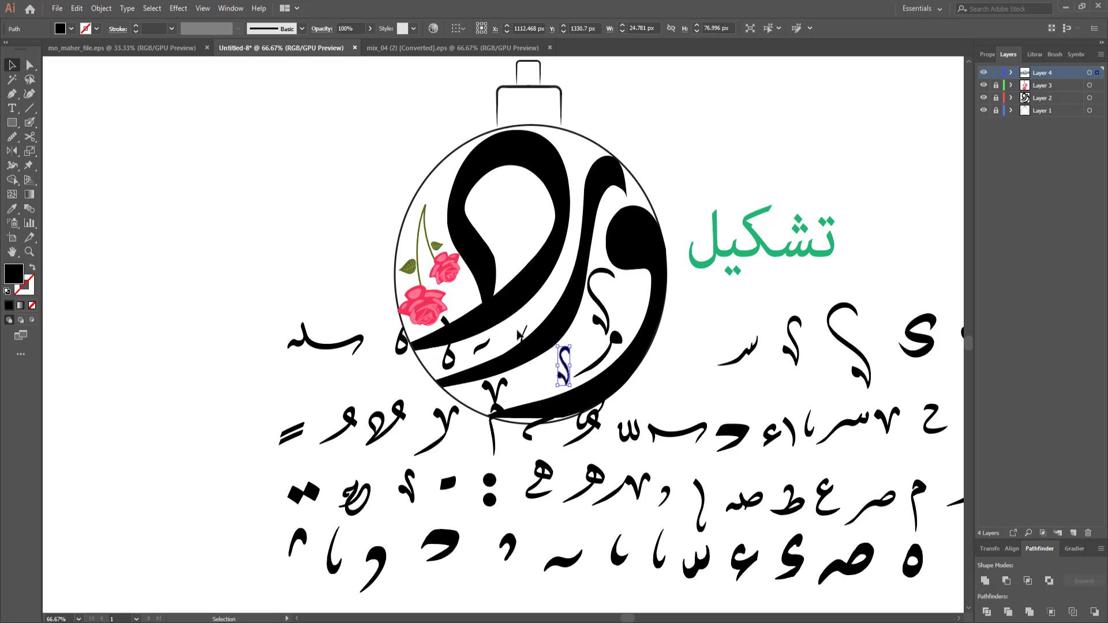
pyautogui.click(477, 350)
pyautogui.moveTo(467, 362)
pyautogui.mouseDown()
pyautogui.moveTo(453, 367)
pyautogui.moveTo(577, 164)
pyautogui.mouseUp()
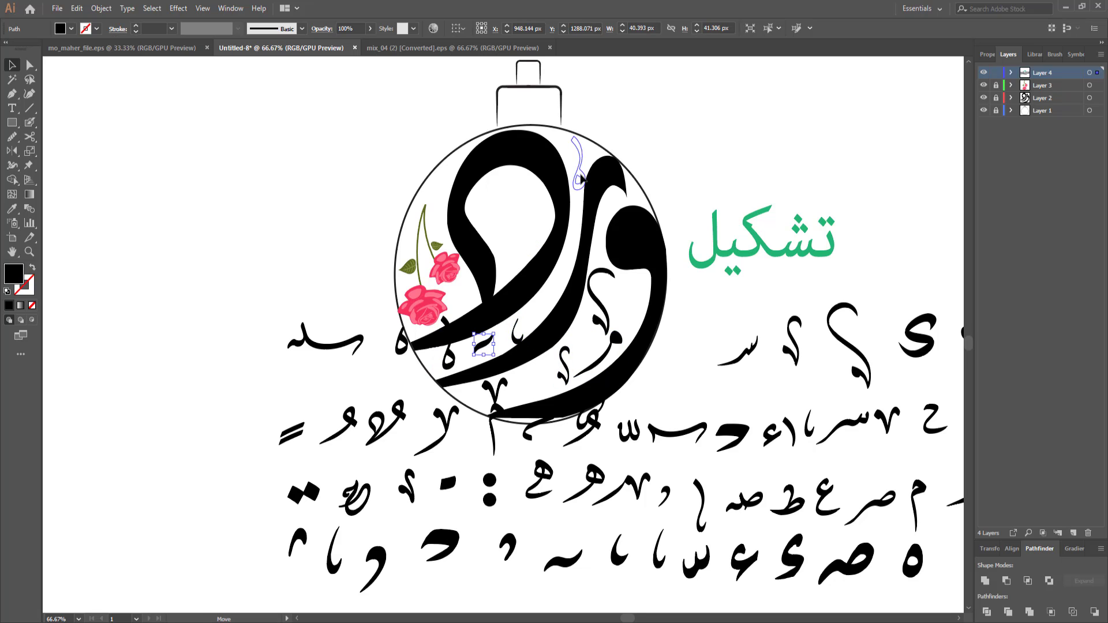
# Place the ٧-shaped letters and the ى, ه and ح letters inside the loop.
pyautogui.moveTo(794, 341); pyautogui.dragTo(620, 300)
pyautogui.moveTo(736, 349)
pyautogui.mouseDown()
pyautogui.moveTo(528, 381)
pyautogui.moveTo(511, 219)
pyautogui.mouseUp()
pyautogui.moveTo(917, 338); pyautogui.dragTo(529, 220)
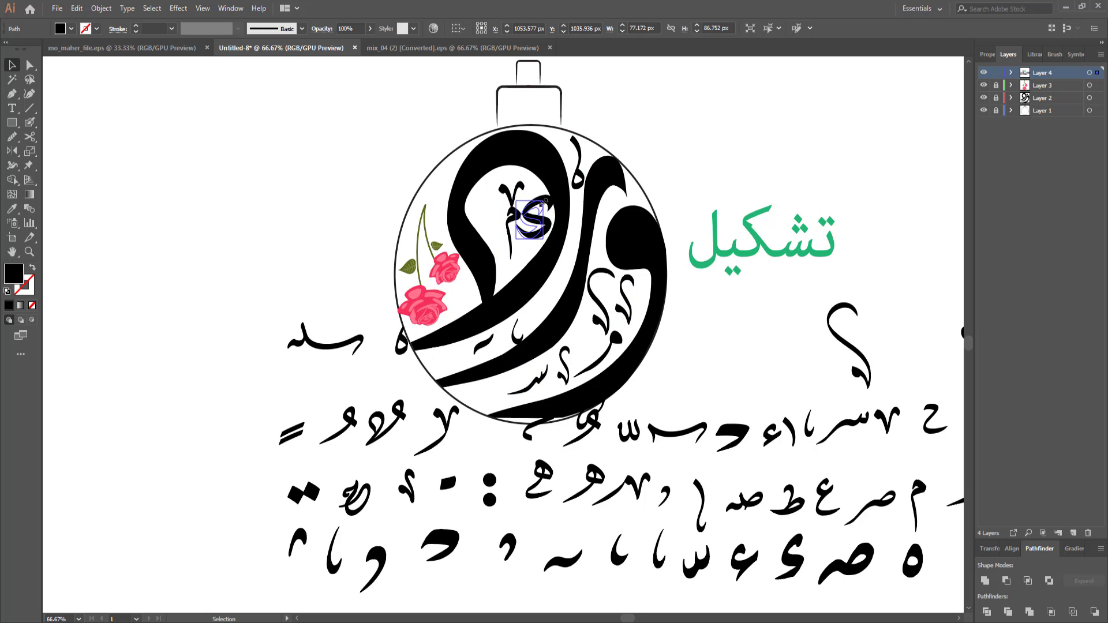
pyautogui.moveTo(540, 482); pyautogui.dragTo(485, 202)
pyautogui.moveTo(731, 436); pyautogui.dragTo(584, 349)
# Move ء, ﷲ and صه into the lower band, and ر, ا and و into the ornament.
pyautogui.moveTo(771, 434); pyautogui.dragTo(495, 392)
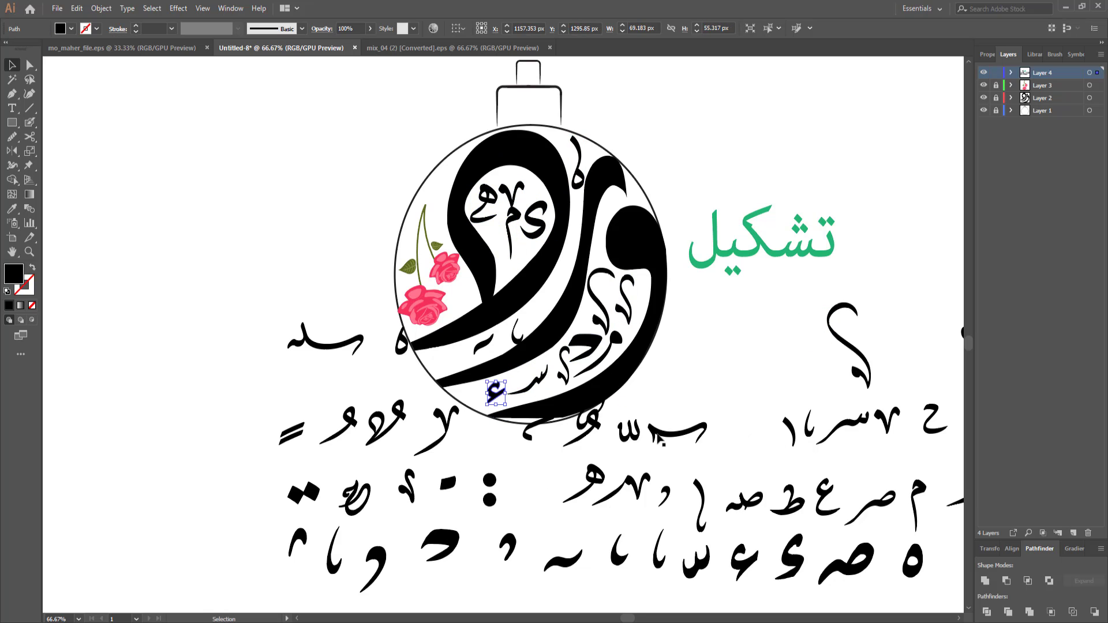
pyautogui.moveTo(629, 430); pyautogui.dragTo(474, 394)
pyautogui.moveTo(744, 502); pyautogui.dragTo(445, 357)
pyautogui.moveTo(518, 345); pyautogui.dragTo(516, 344)
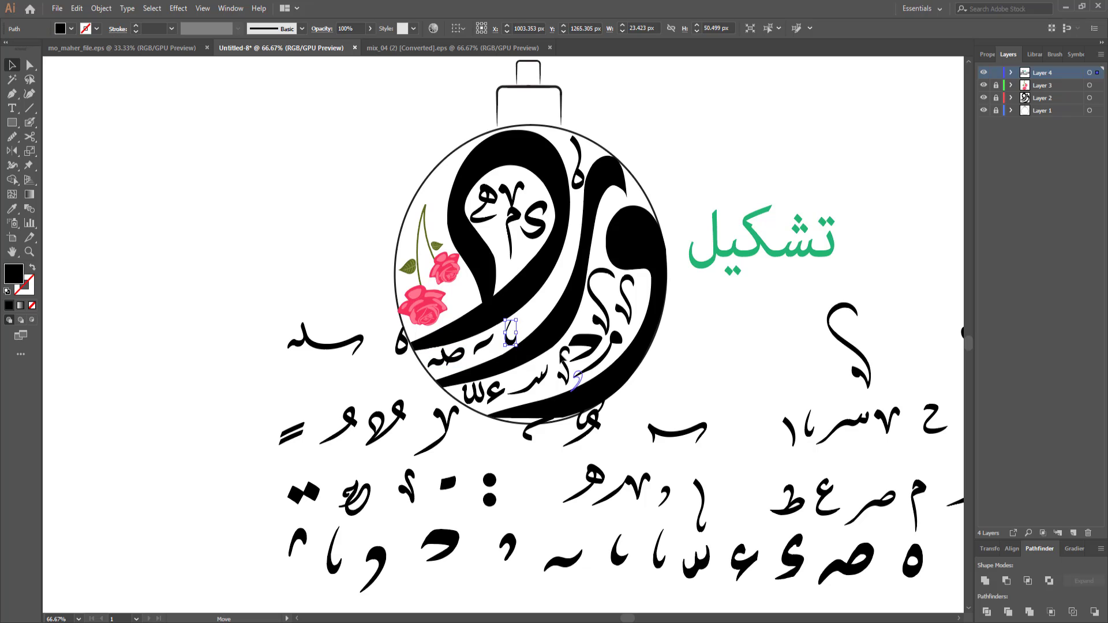
pyautogui.moveTo(663, 495); pyautogui.dragTo(523, 258)
pyautogui.moveTo(660, 549); pyautogui.dragTo(500, 240)
pyautogui.moveTo(382, 552); pyautogui.dragTo(455, 170)
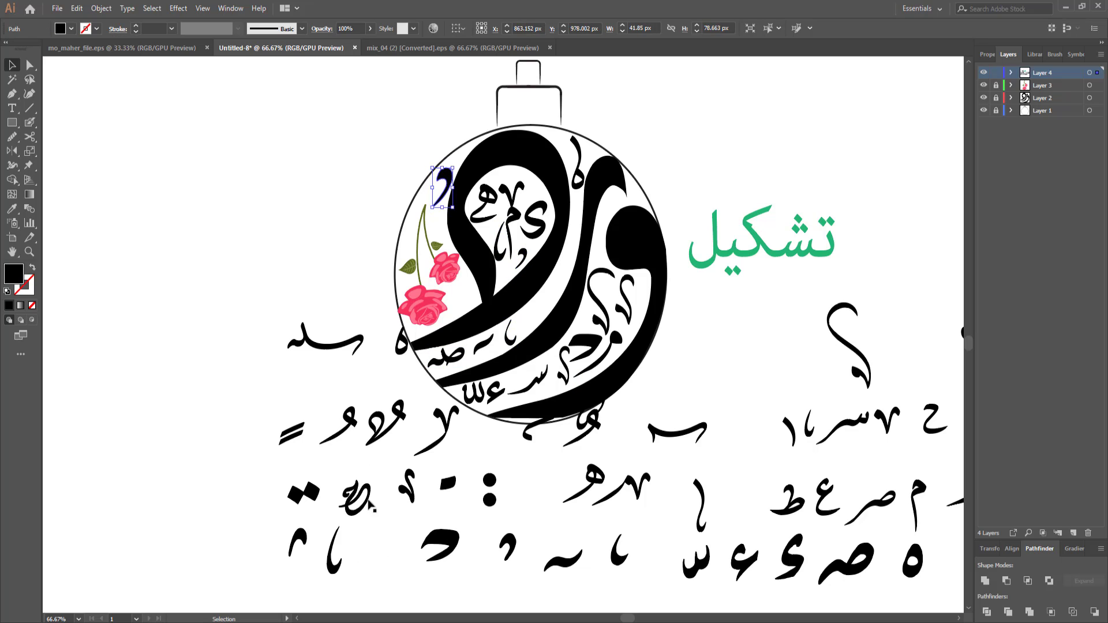
# Place ش and ا inside the ornament, ر near the top, and a rotated و.
pyautogui.moveTo(355, 496); pyautogui.dragTo(462, 295)
pyautogui.moveTo(334, 551); pyautogui.dragTo(537, 302)
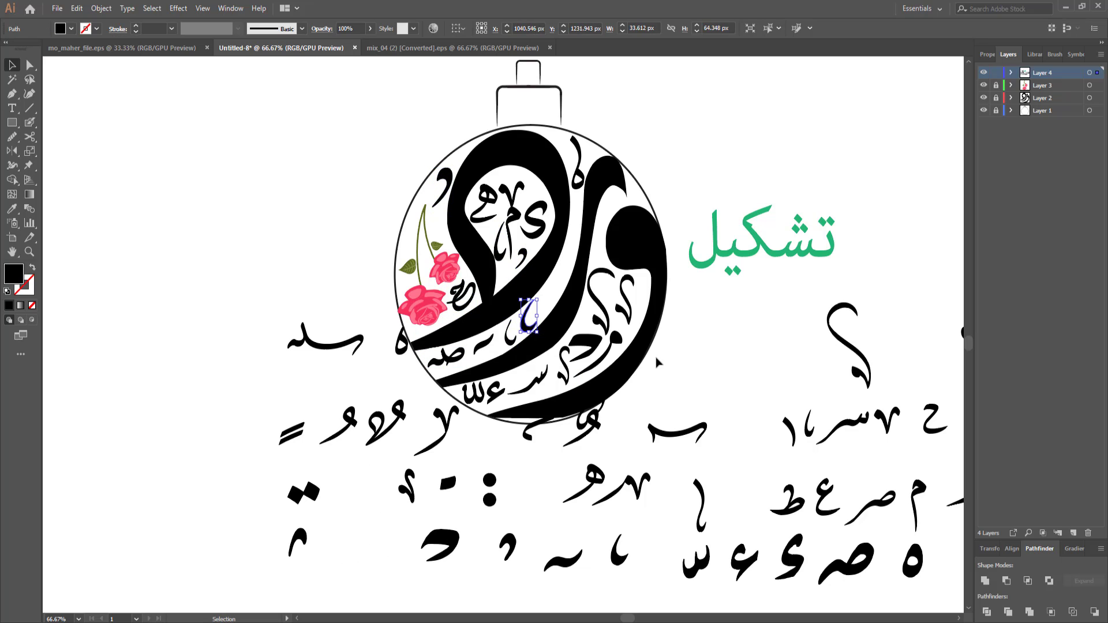
pyautogui.moveTo(637, 197); pyautogui.dragTo(638, 195)
pyautogui.moveTo(508, 545); pyautogui.dragTo(589, 151)
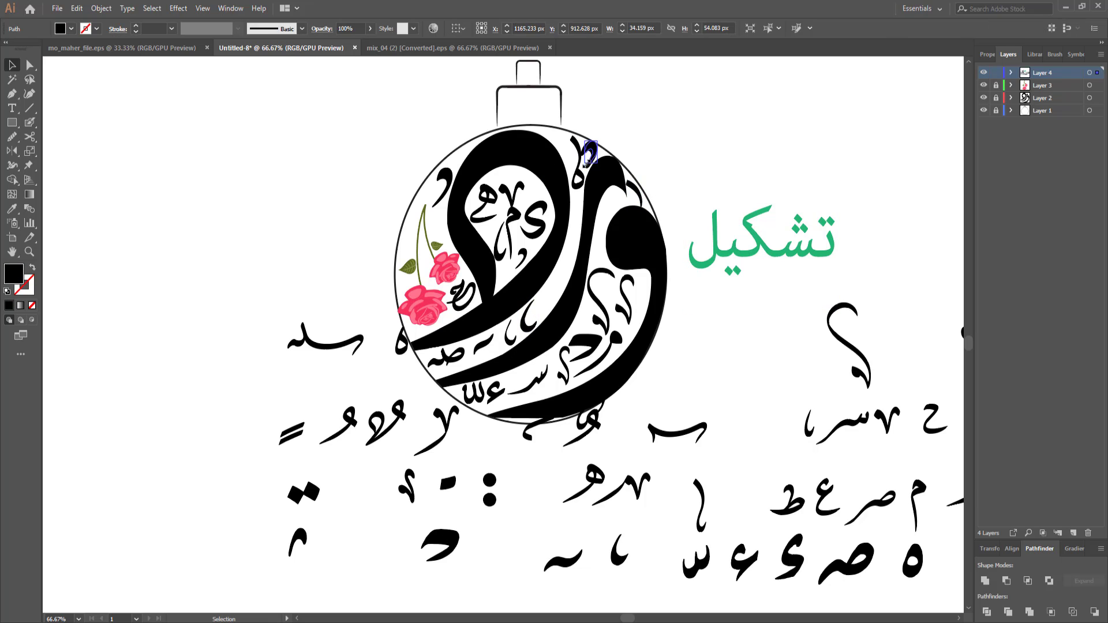
pyautogui.moveTo(619, 548); pyautogui.dragTo(572, 144)
pyautogui.moveTo(346, 424); pyautogui.dragTo(548, 292)
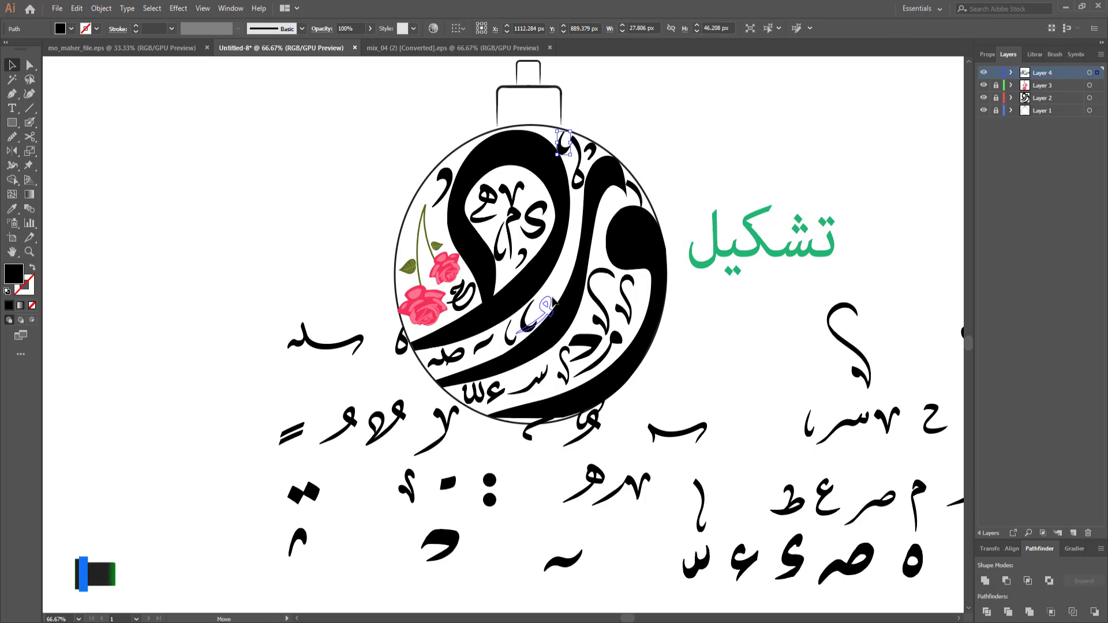
# Tuck a small letter into the upper loop and add small upright strokes, one up the left edge.
pyautogui.moveTo(511, 219); pyautogui.dragTo(505, 274)
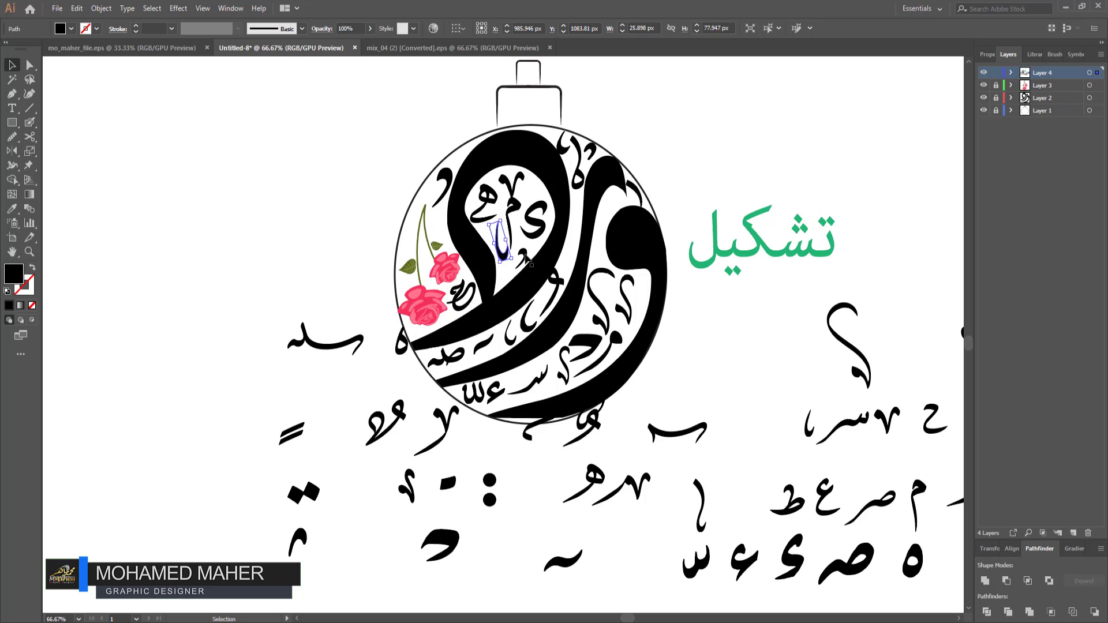
pyautogui.moveTo(706, 501); pyautogui.dragTo(581, 234)
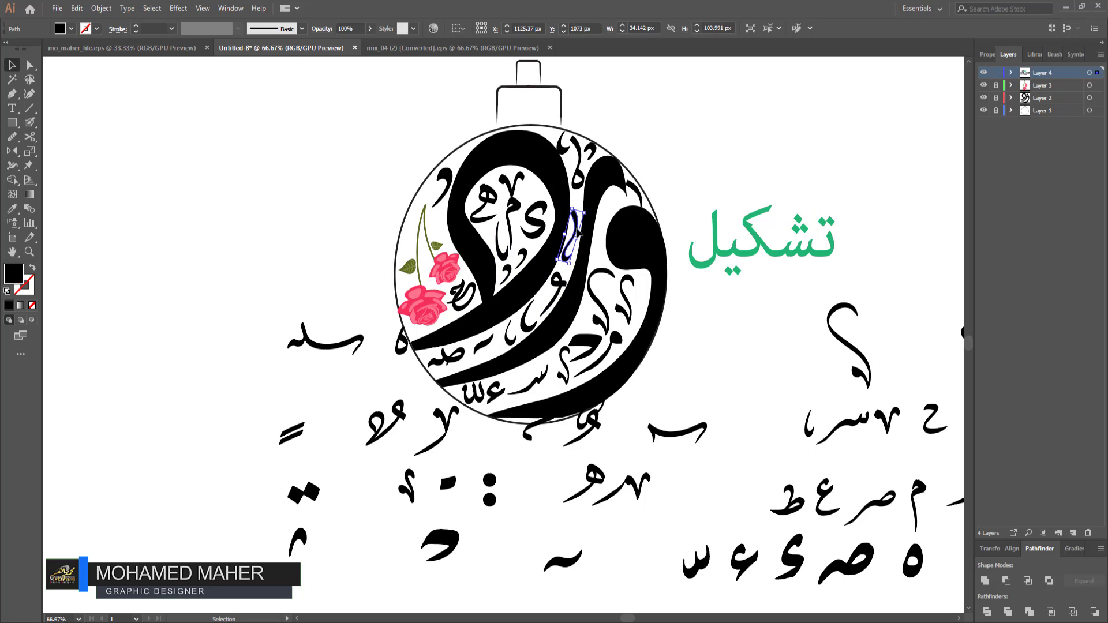
pyautogui.click(819, 443)
pyautogui.moveTo(810, 430)
pyautogui.mouseDown()
pyautogui.moveTo(599, 246)
pyautogui.moveTo(700, 497)
pyautogui.moveTo(412, 230)
pyautogui.mouseUp()
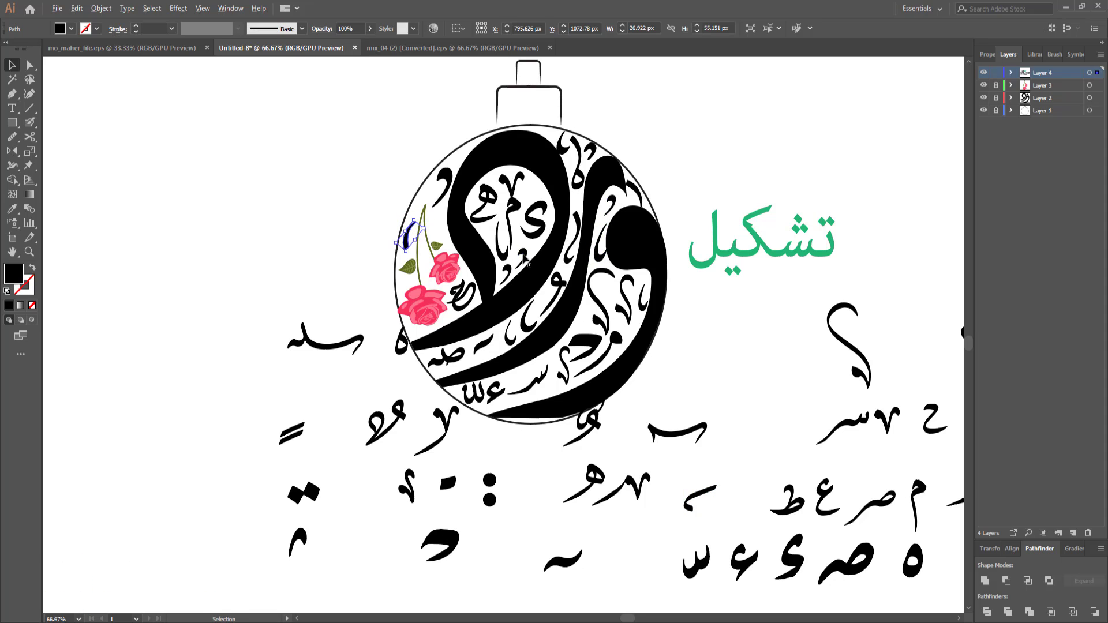
pyautogui.click(321, 226)
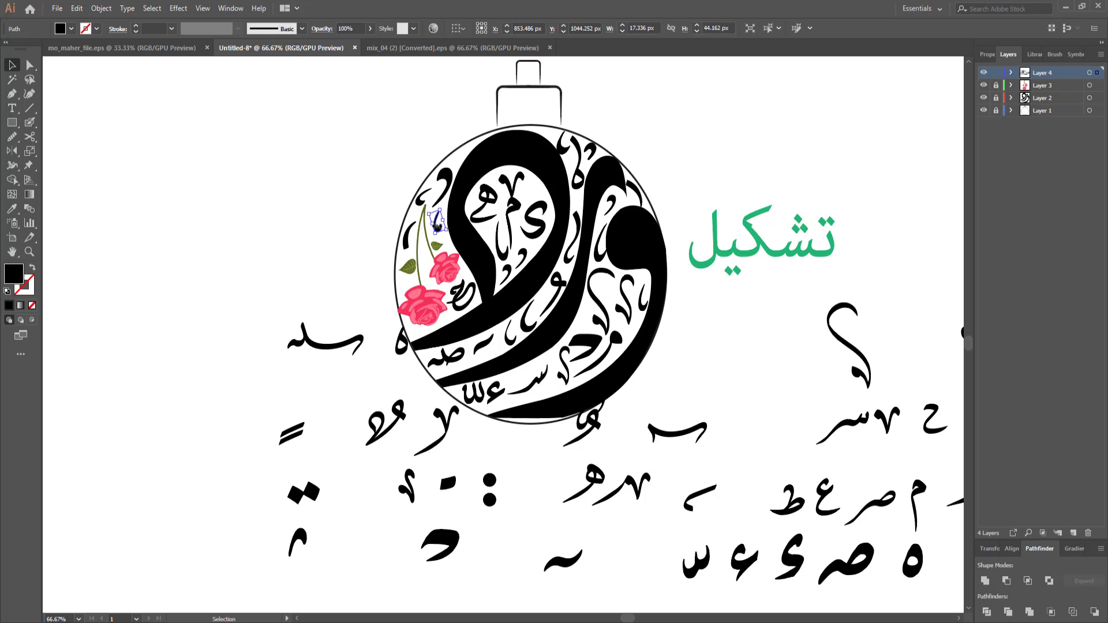
pyautogui.moveTo(427, 189); pyautogui.dragTo(457, 153)
pyautogui.click(700, 368)
# Zoom in to reposition a small letter near the ornament's top, then return to 100%.
pyautogui.hscroll(5, 903, 450)
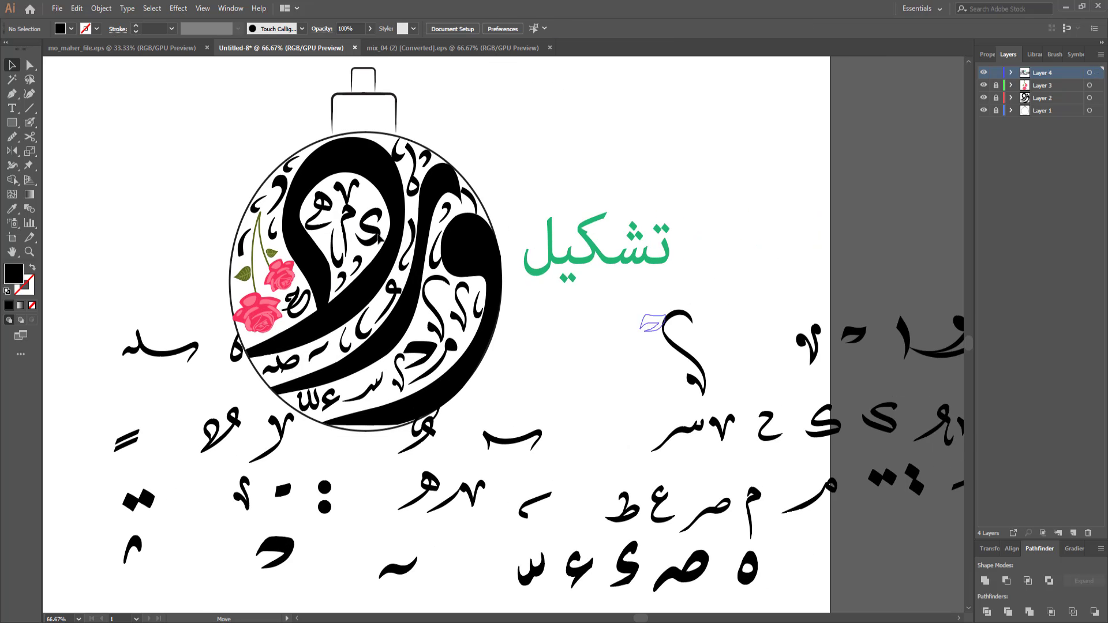
pyautogui.hscroll(5, 647, 316)
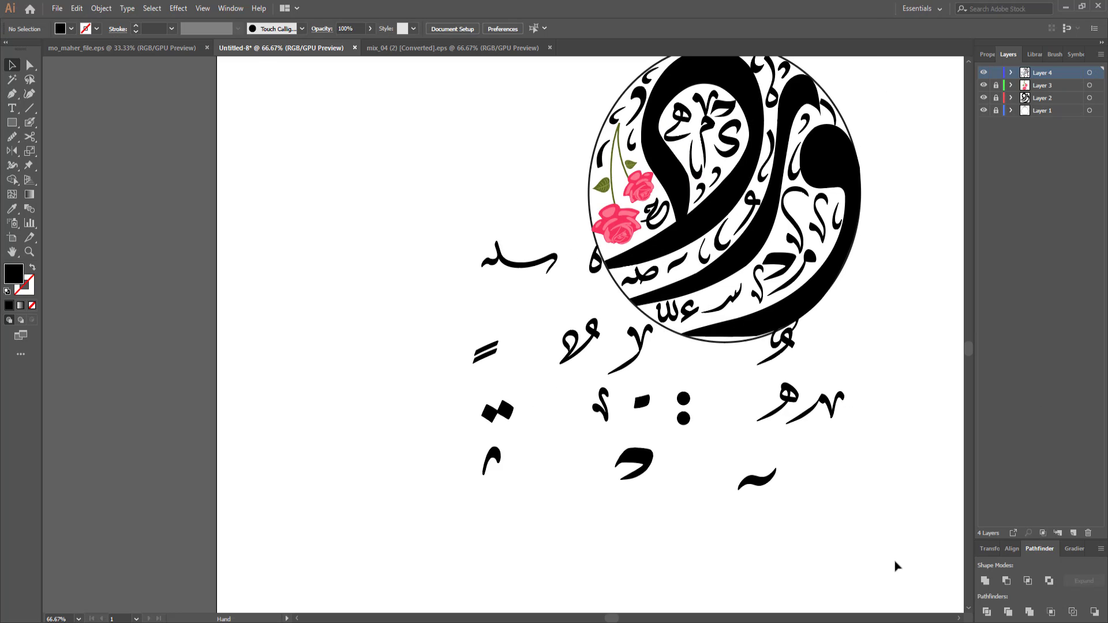
pyautogui.click(621, 182)
pyautogui.press('v')
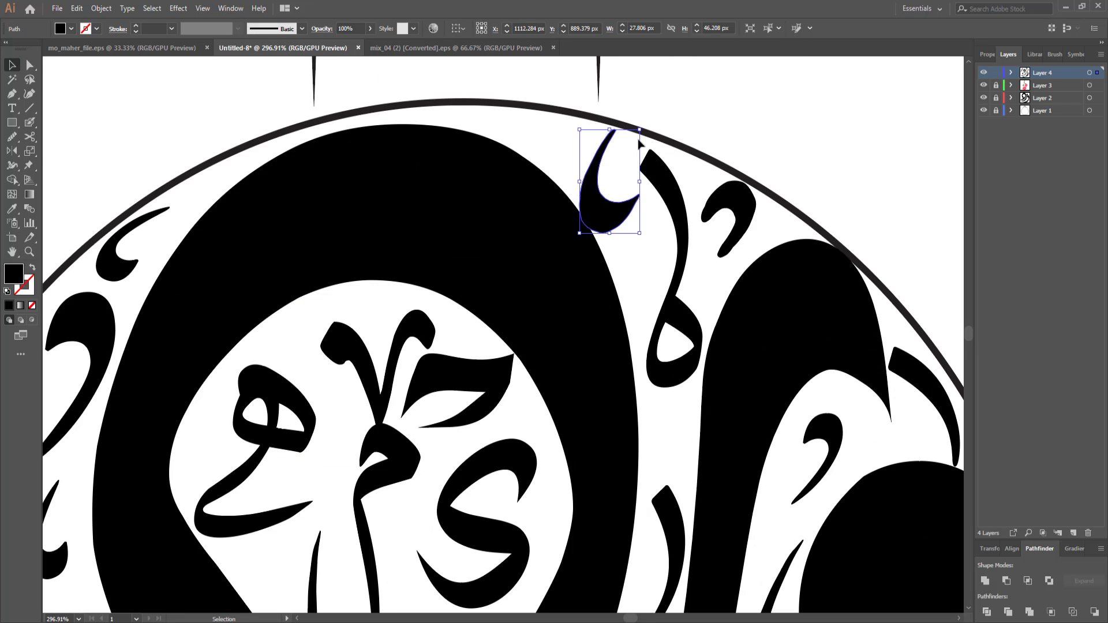
pyautogui.moveTo(613, 183)
pyautogui.mouseDown()
pyautogui.moveTo(560, 137)
pyautogui.moveTo(643, 267)
pyautogui.mouseUp()
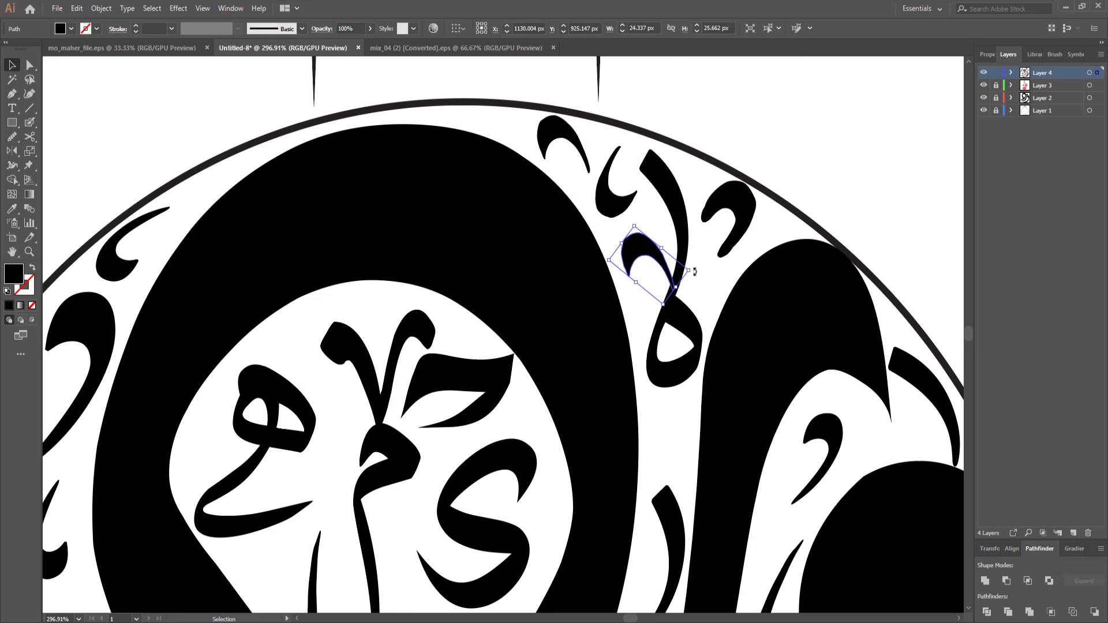
pyautogui.doubleClick(29, 252)
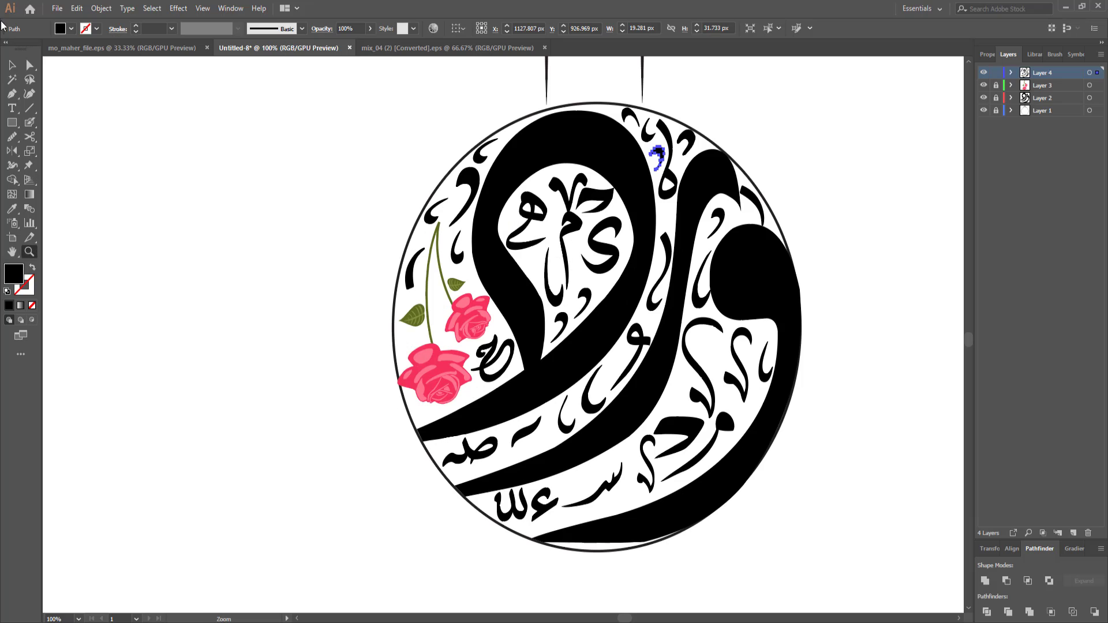
pyautogui.click(11, 65)
pyautogui.click(288, 80)
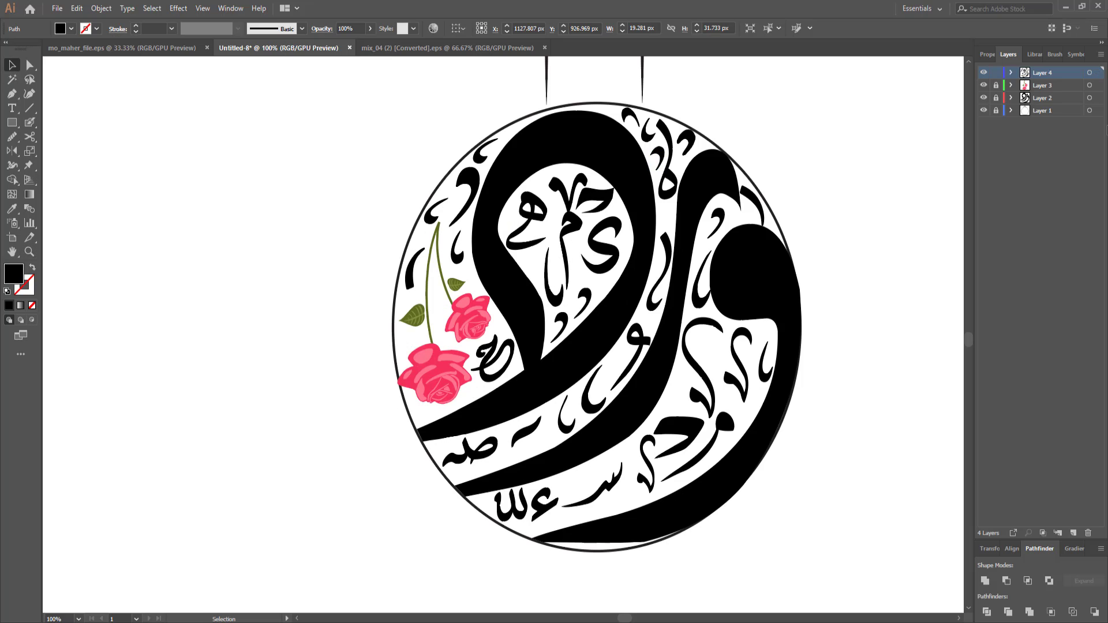
# Add a new top layer and set the Blob Brush size to 17 pt.
pyautogui.click(1073, 533)
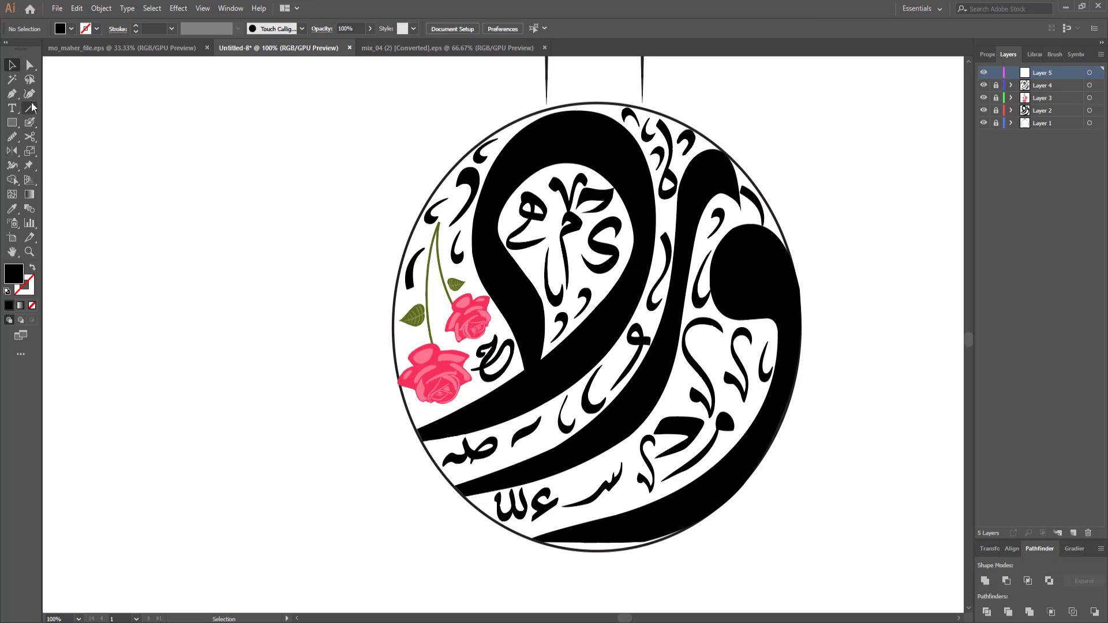
pyautogui.hotkey('shift', 'b')
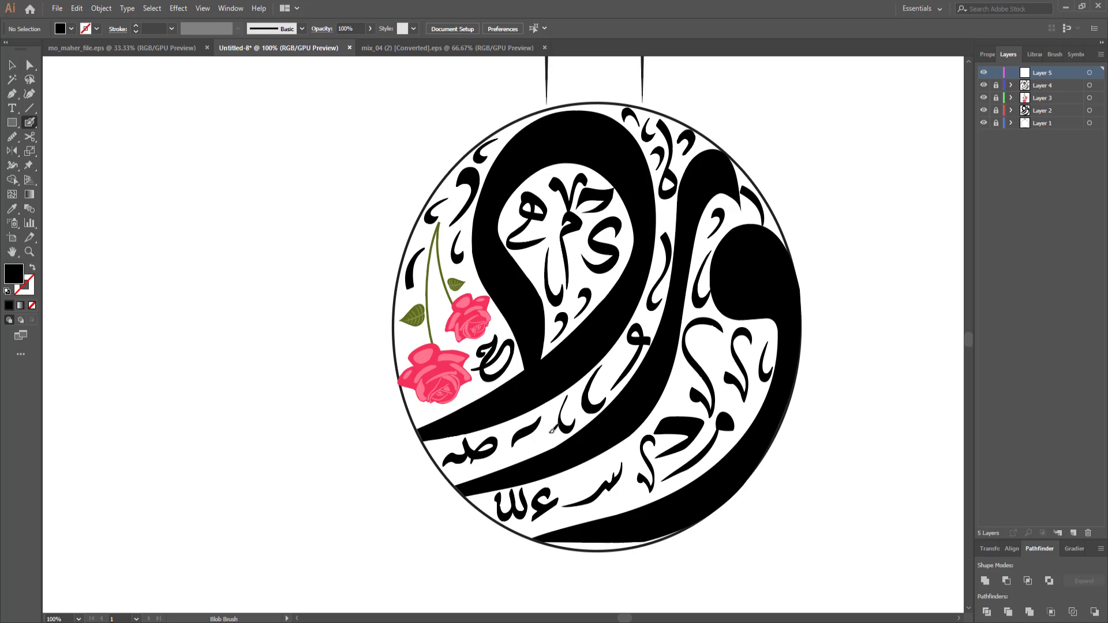
pyautogui.doubleClick(34, 120)
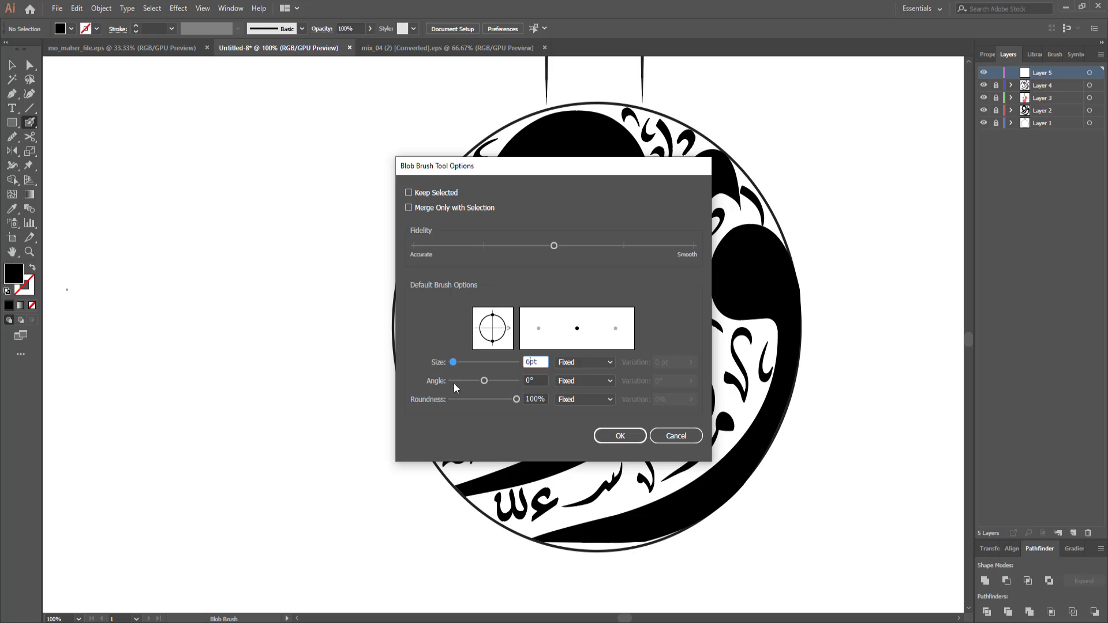
pyautogui.click(656, 442)
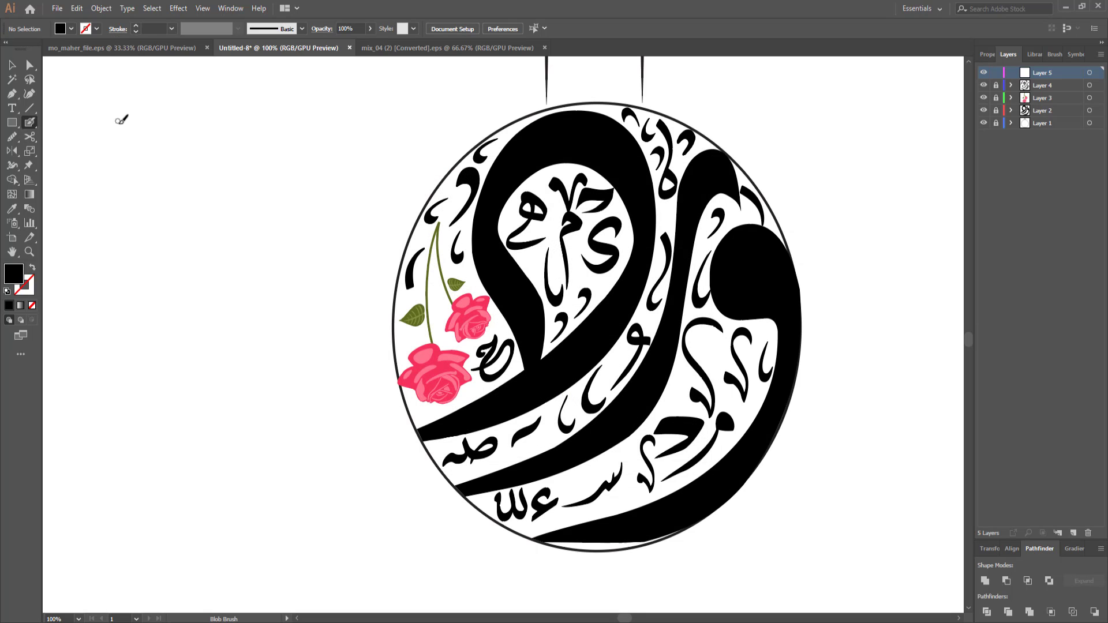
pyautogui.press('Return')
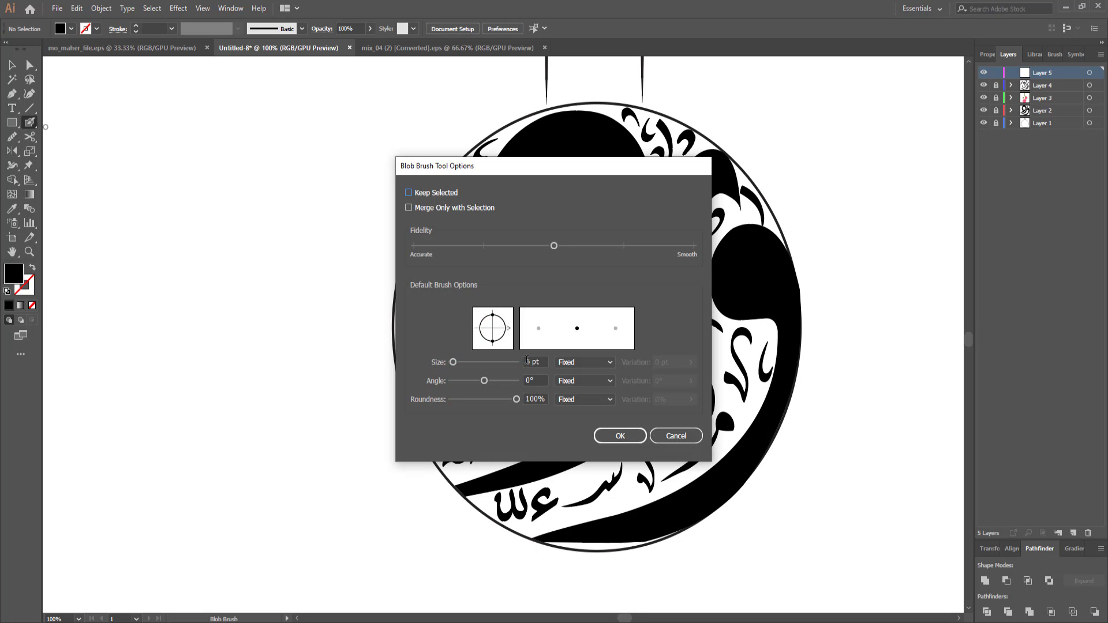
pyautogui.doubleClick(530, 362)
pyautogui.write('17')
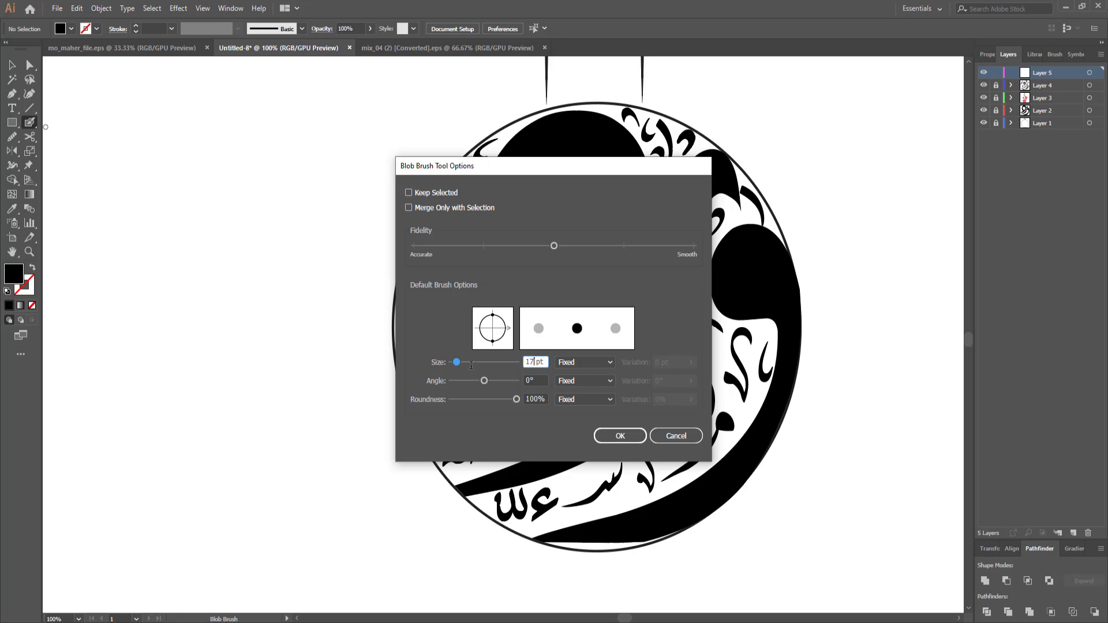
pyautogui.click(618, 436)
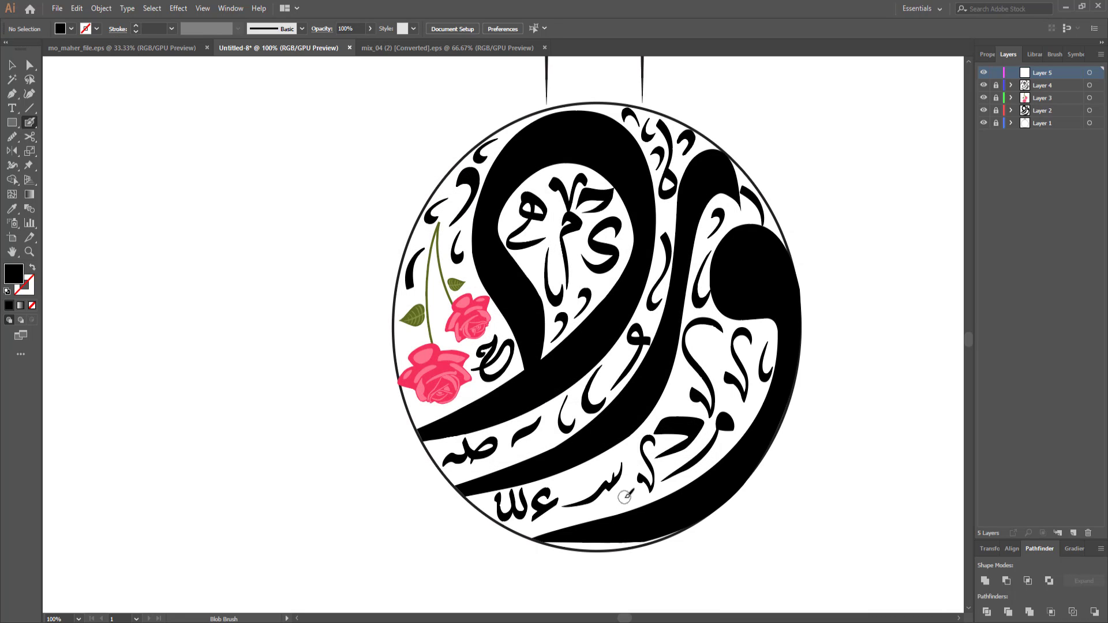
# Stamp 17 pt dots below the stroke, around the lower-left word and the calligraphy letters.
pyautogui.click(576, 484)
pyautogui.click(560, 515)
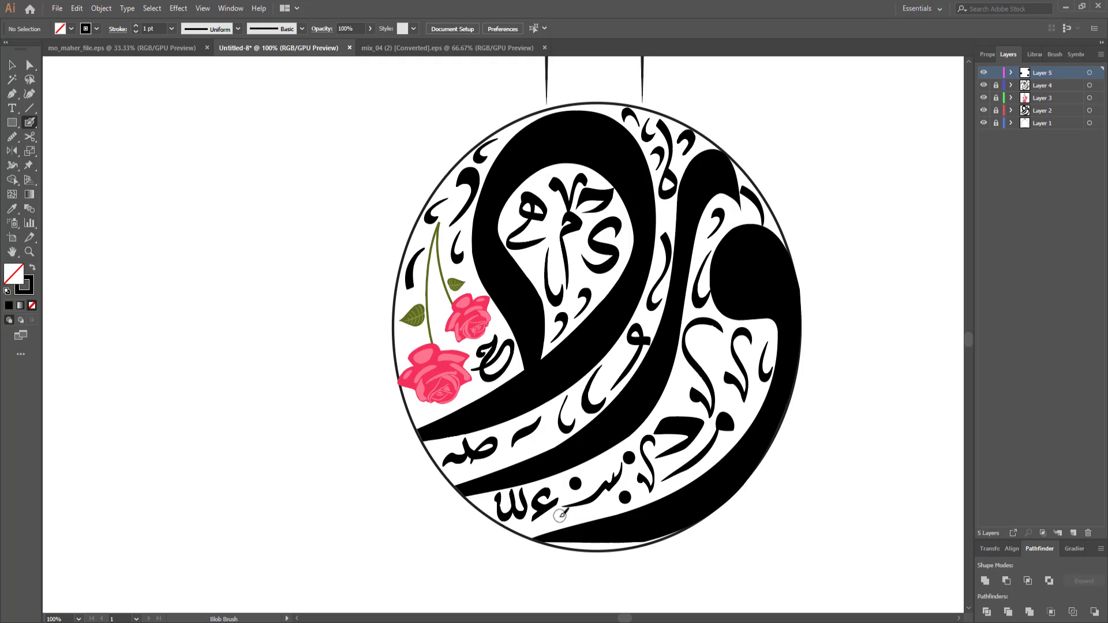
pyautogui.click(437, 449)
pyautogui.click(454, 474)
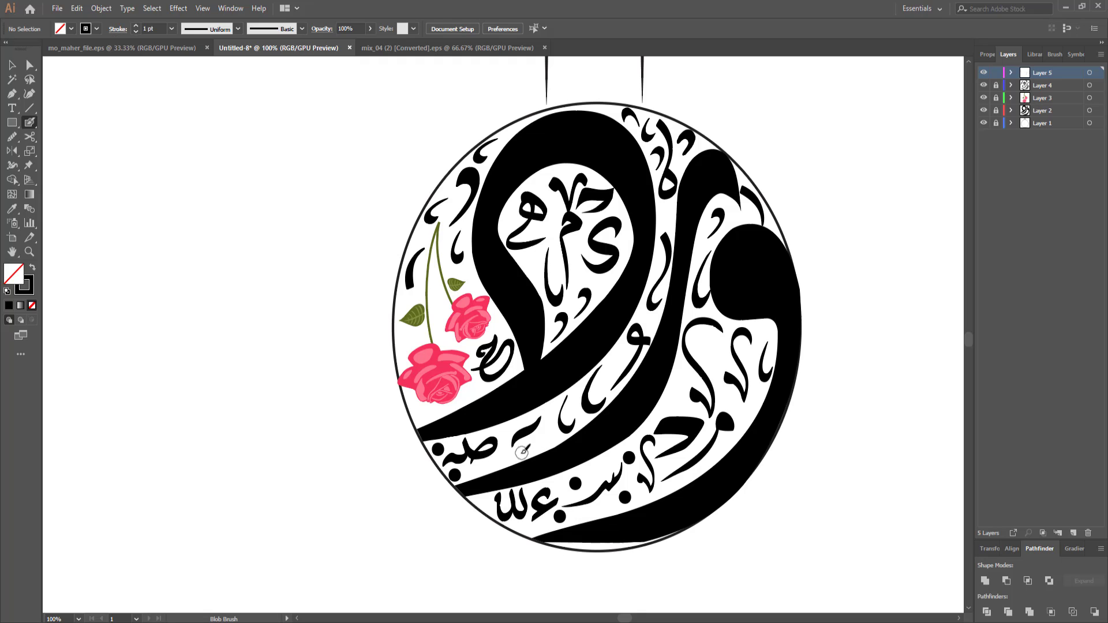
pyautogui.click(510, 454)
pyautogui.click(540, 444)
pyautogui.click(625, 354)
pyautogui.click(586, 268)
pyautogui.click(555, 260)
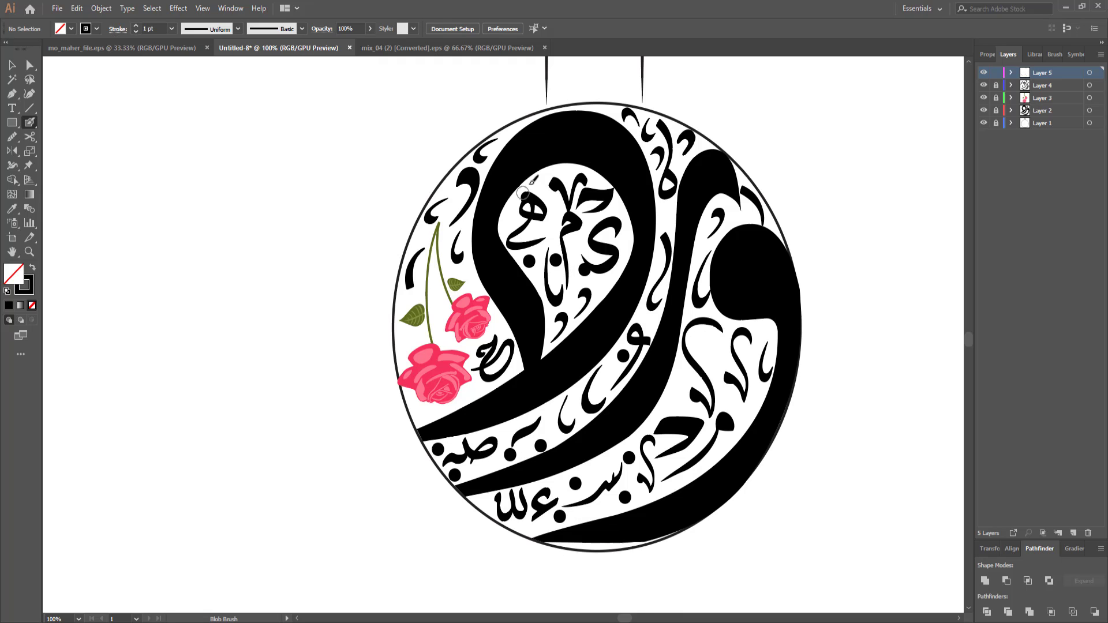
pyautogui.click(535, 183)
pyautogui.click(440, 305)
# Add more dots around the roses, left edge, upper letters, right-side letters and lower words.
pyautogui.click(406, 344)
pyautogui.click(403, 299)
pyautogui.click(449, 187)
pyautogui.click(423, 410)
pyautogui.click(470, 392)
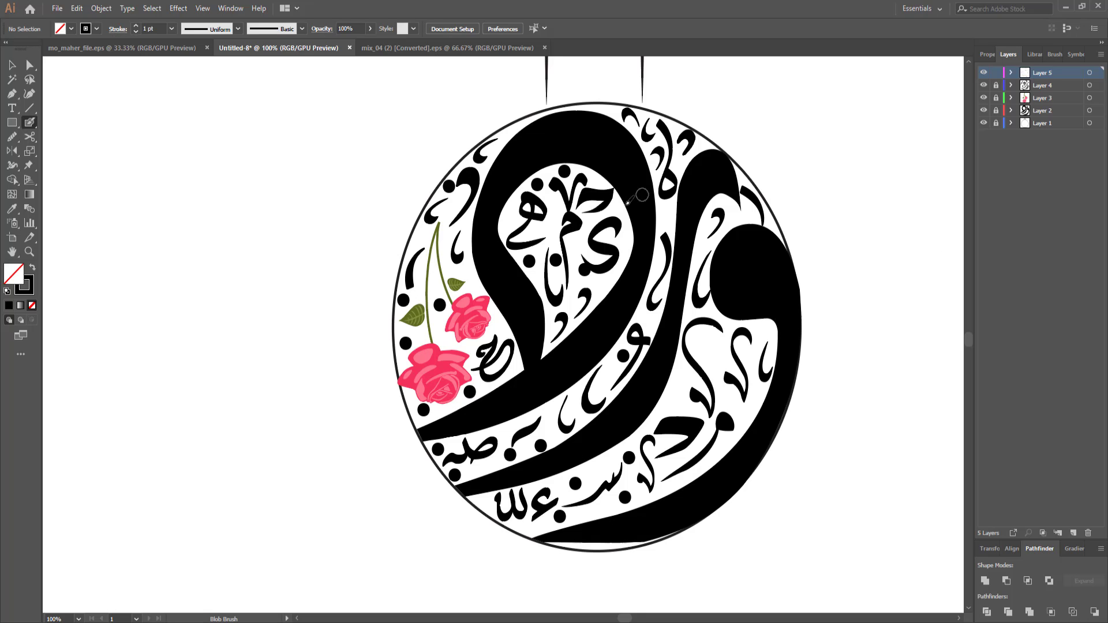
pyautogui.click(508, 218)
pyautogui.click(664, 211)
pyautogui.click(745, 215)
pyautogui.click(762, 338)
pyautogui.click(706, 351)
pyautogui.click(746, 418)
pyautogui.click(679, 394)
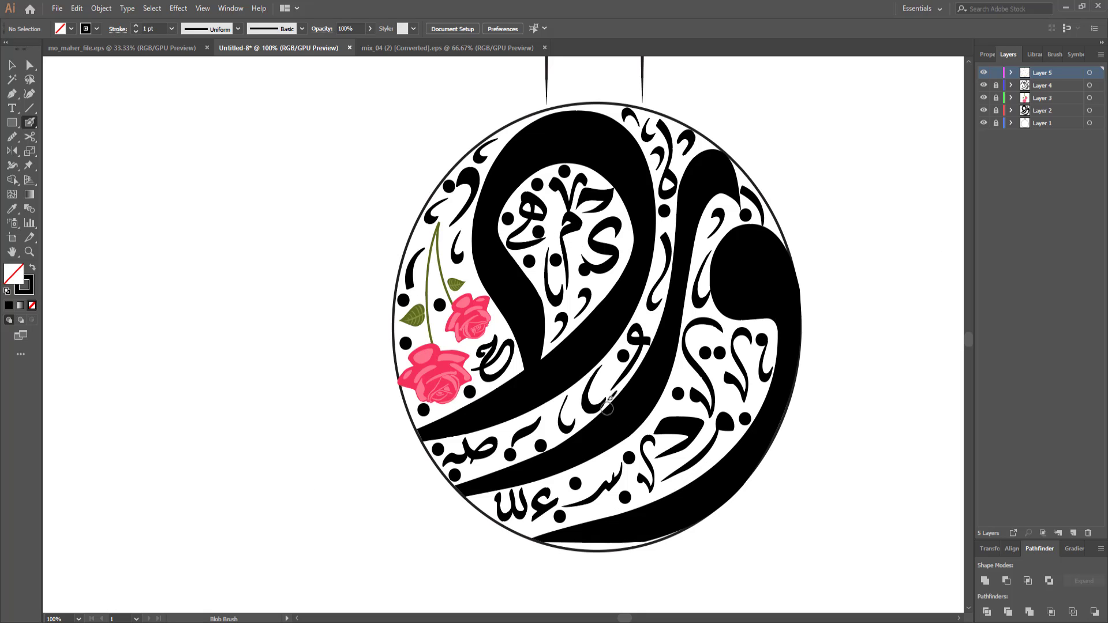
pyautogui.scroll(3, 556, 240)
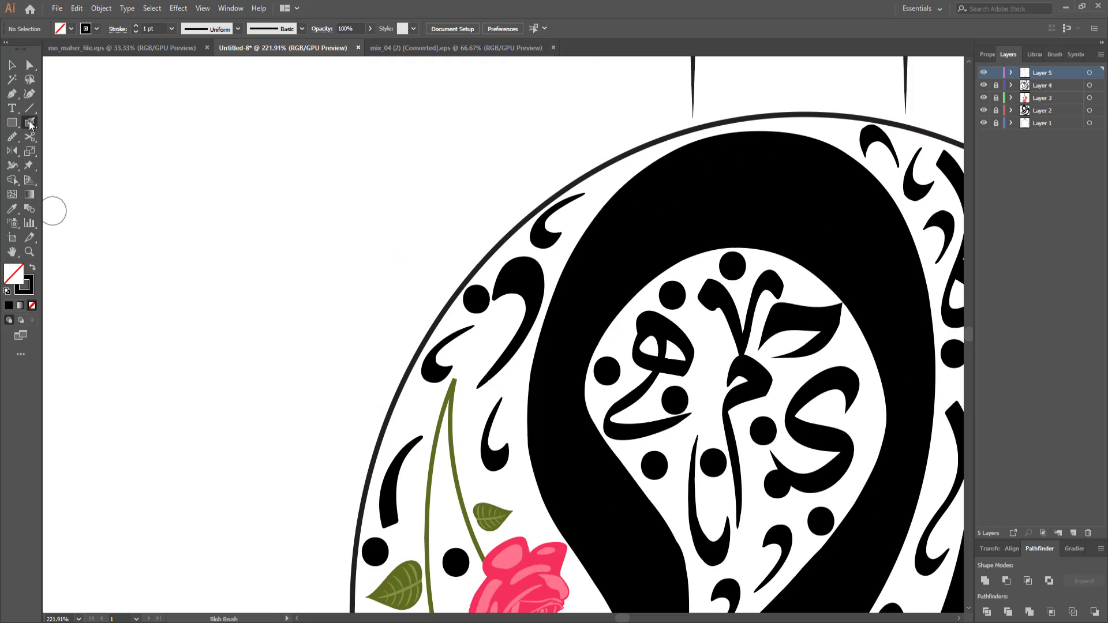
# Reduce the Blob Brush size to 8 pt.
pyautogui.press('Return')
pyautogui.click(530, 362)
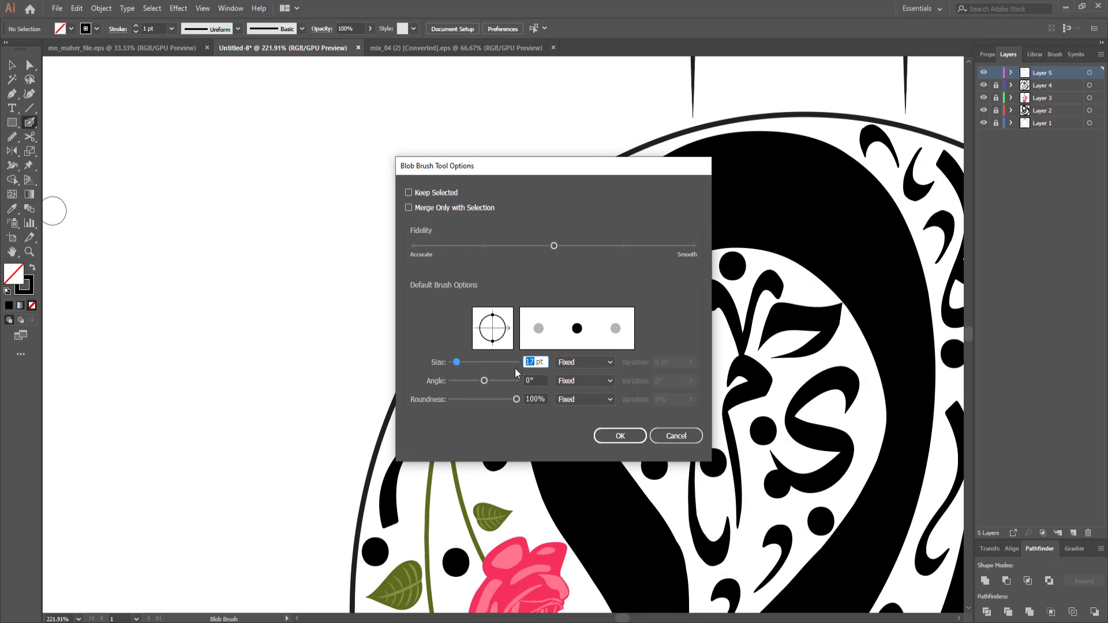
pyautogui.write('8')
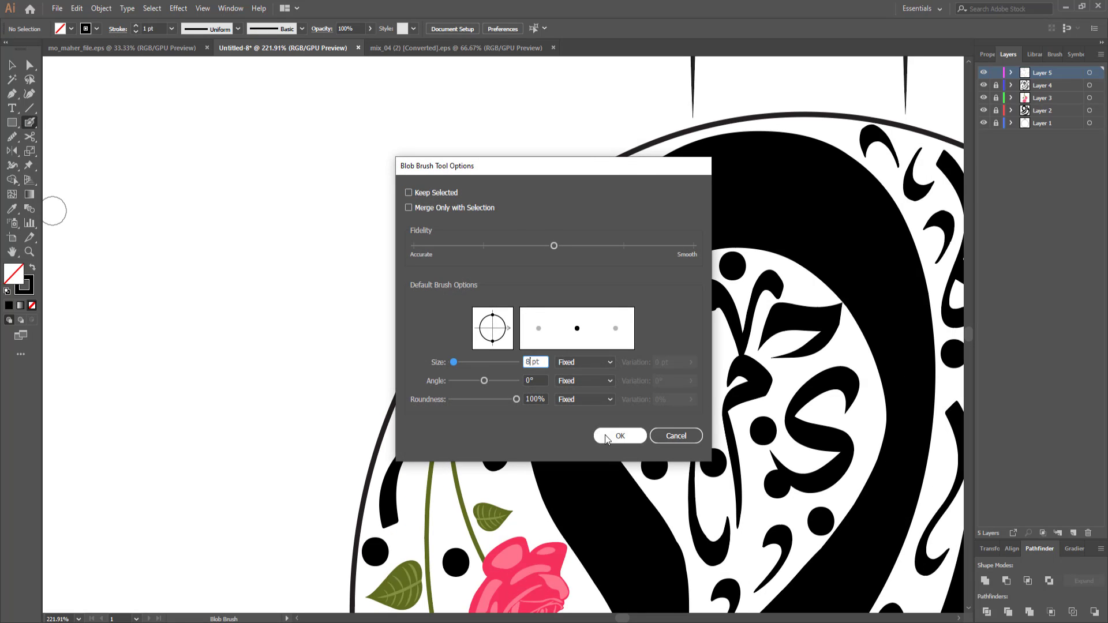
pyautogui.click(620, 436)
# Stamp small dots near the top edge, the rose stems and inside the teardrop letter.
pyautogui.click(604, 182)
pyautogui.click(574, 217)
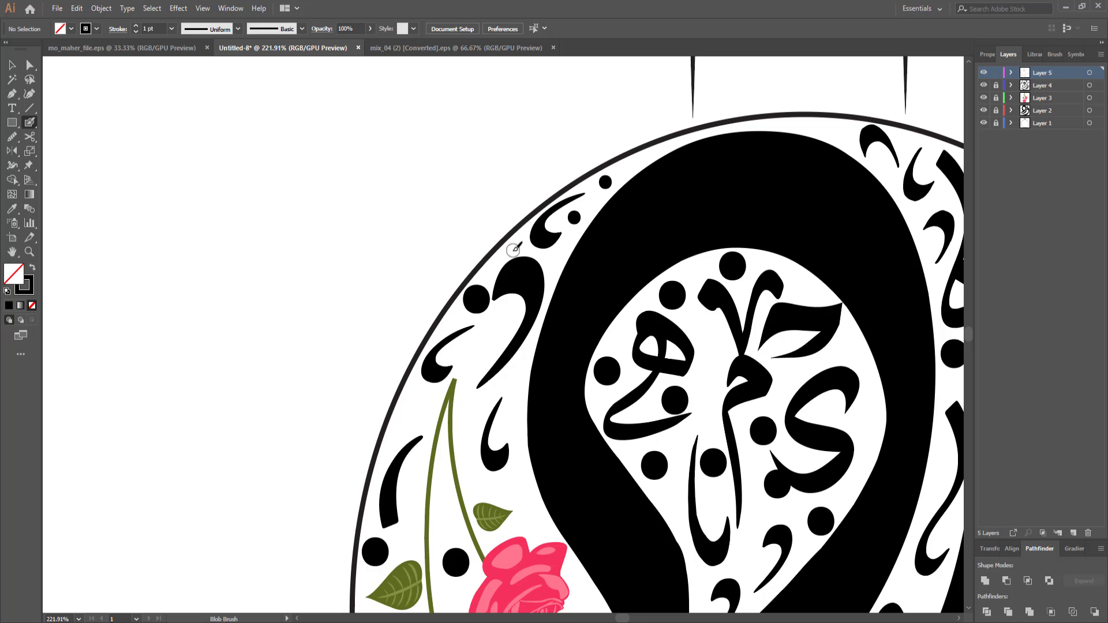
pyautogui.click(412, 412)
pyautogui.click(476, 404)
pyautogui.click(441, 477)
pyautogui.scroll(-3, 441, 508)
pyautogui.click(709, 250)
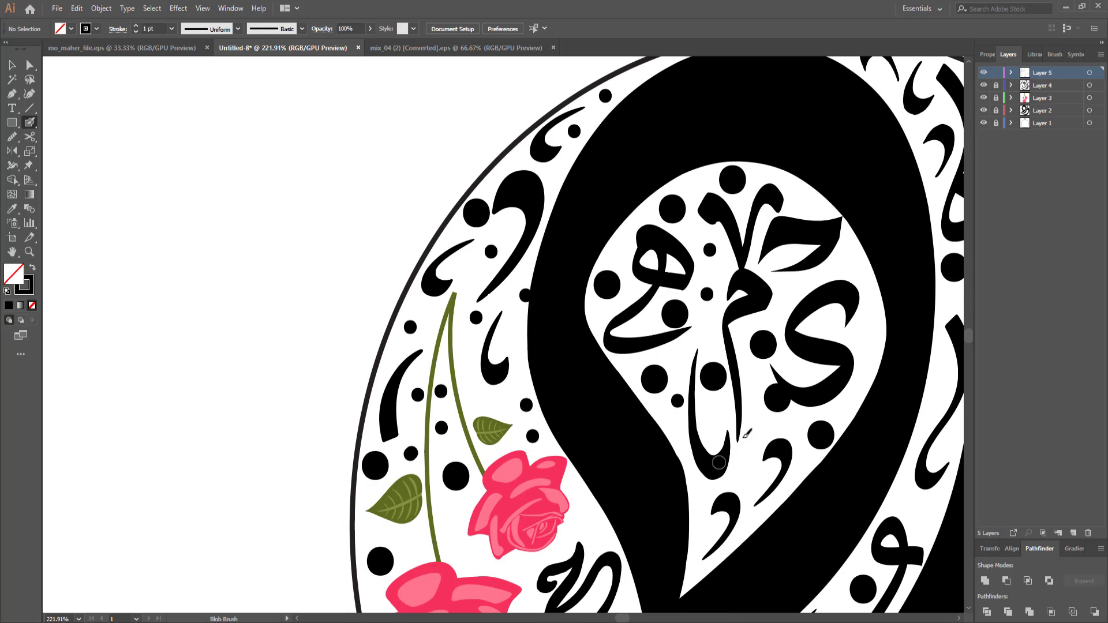
pyautogui.click(803, 200)
pyautogui.click(751, 463)
pyautogui.click(706, 531)
pyautogui.scroll(-3, 706, 531)
pyautogui.click(587, 365)
pyautogui.click(395, 517)
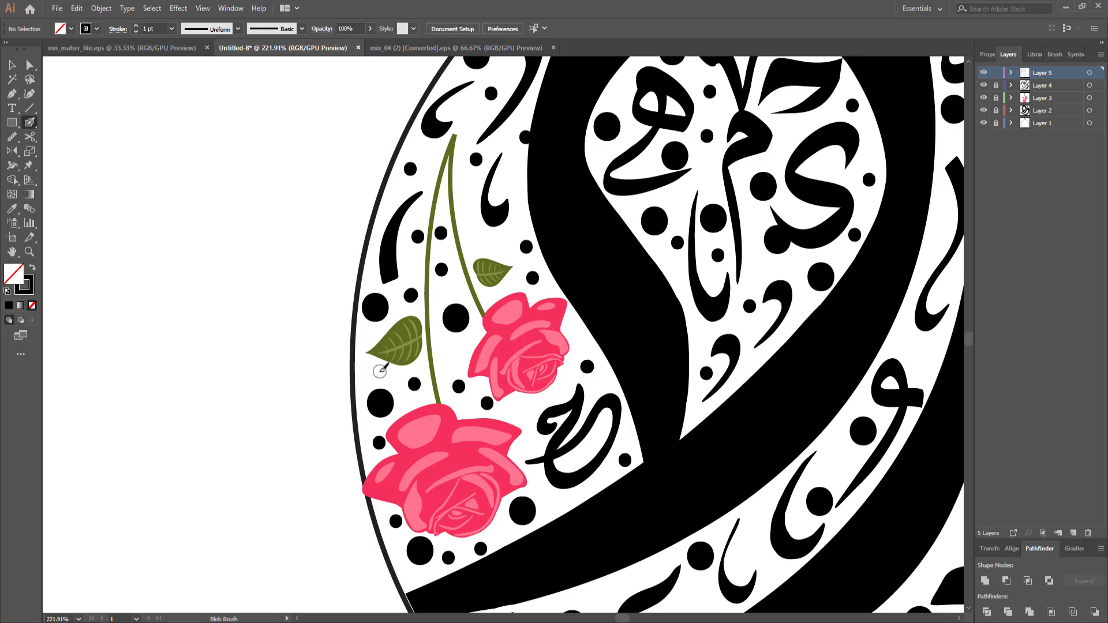
pyautogui.scroll(-5, 635, 383)
pyautogui.scroll(8, 636, 383)
pyautogui.hscroll(10, 635, 383)
pyautogui.scroll(3, 669, 271)
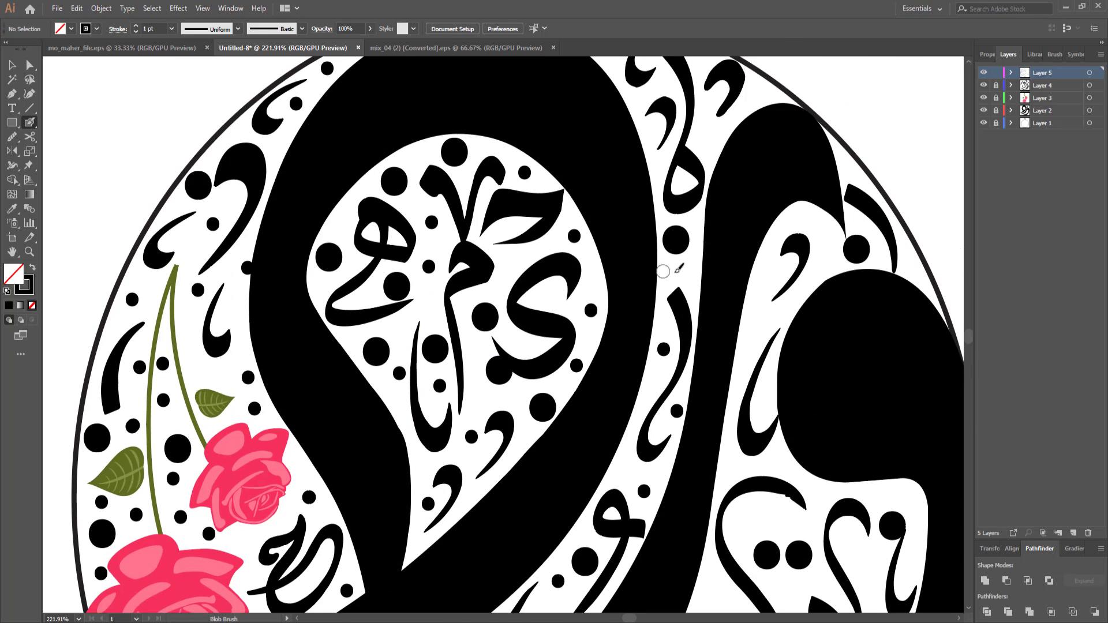
pyautogui.scroll(3, 669, 271)
pyautogui.scroll(-5, 750, 346)
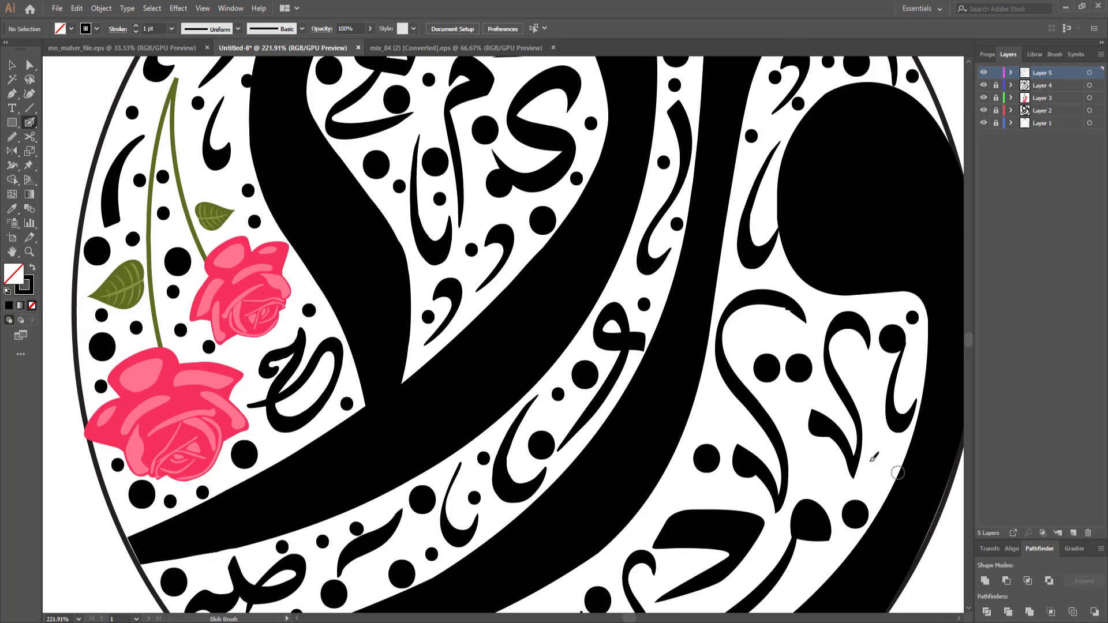
pyautogui.scroll(-3, 837, 479)
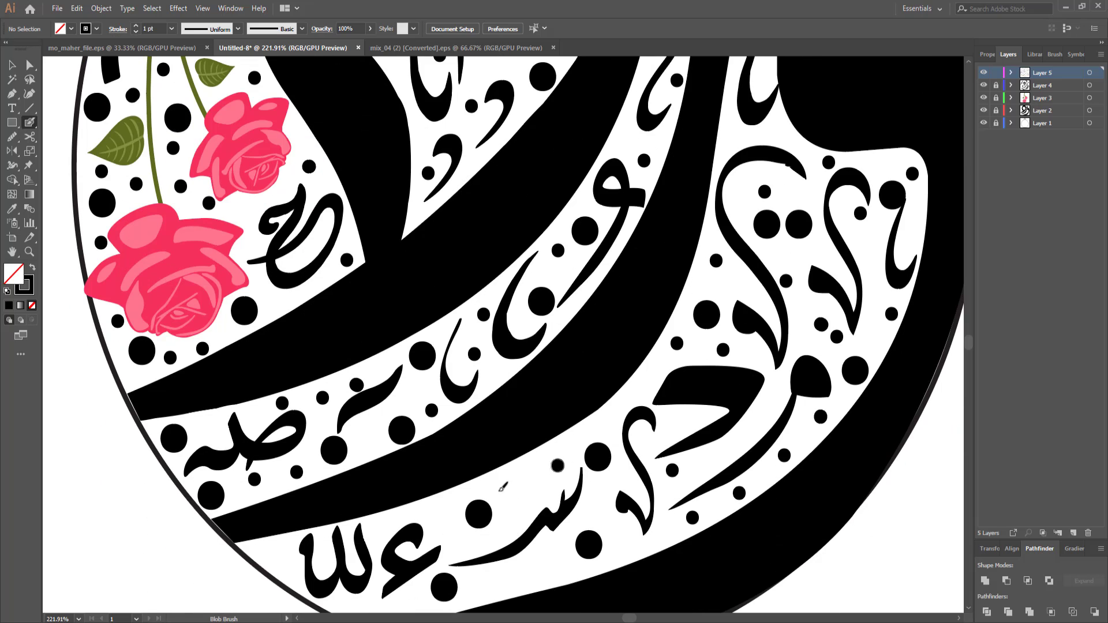
pyautogui.scroll(-1, 379, 587)
# Fill the gaps between the lower letters and around the right-side letters with small dots.
pyautogui.click(419, 523)
pyautogui.click(282, 490)
pyautogui.click(538, 388)
pyautogui.click(470, 580)
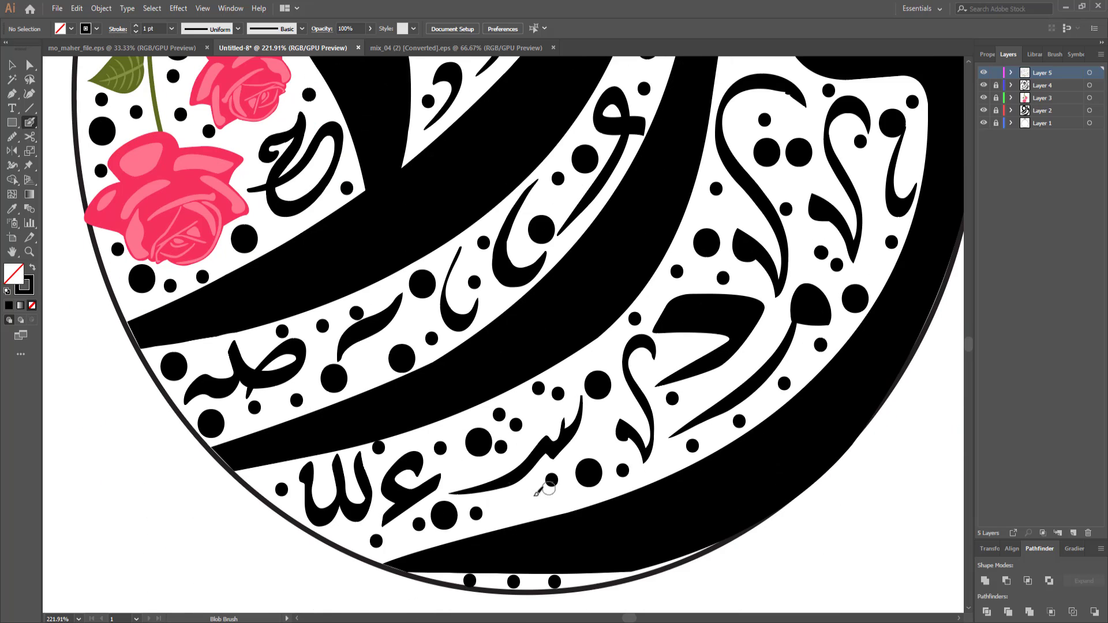
pyautogui.click(540, 489)
pyautogui.click(715, 384)
pyautogui.click(557, 192)
pyautogui.click(561, 211)
pyautogui.click(676, 364)
pyautogui.click(773, 345)
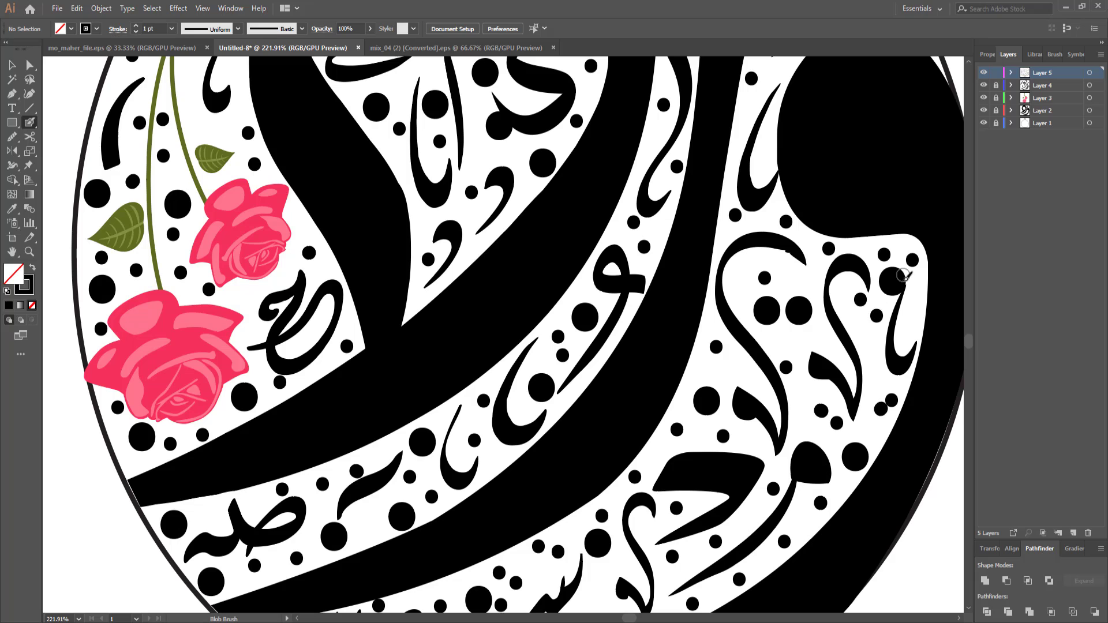
pyautogui.click(600, 372)
pyautogui.click(593, 443)
pyautogui.hotkey('ctrl', '0')
# Set the Blob Brush size to 4 pt.
pyautogui.press('z')
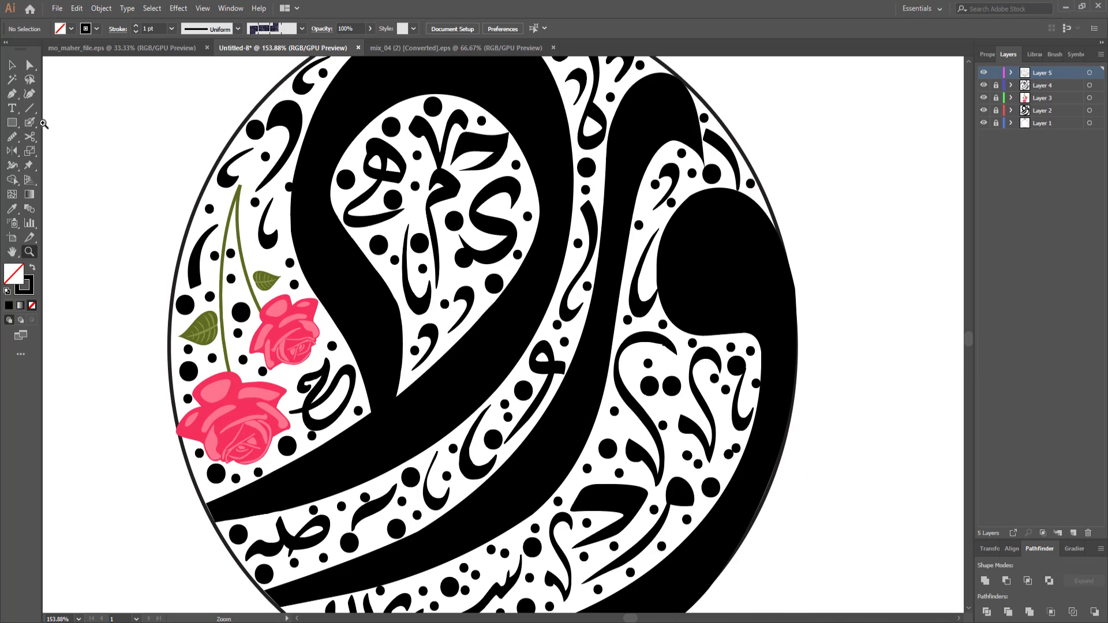
pyautogui.doubleClick(29, 123)
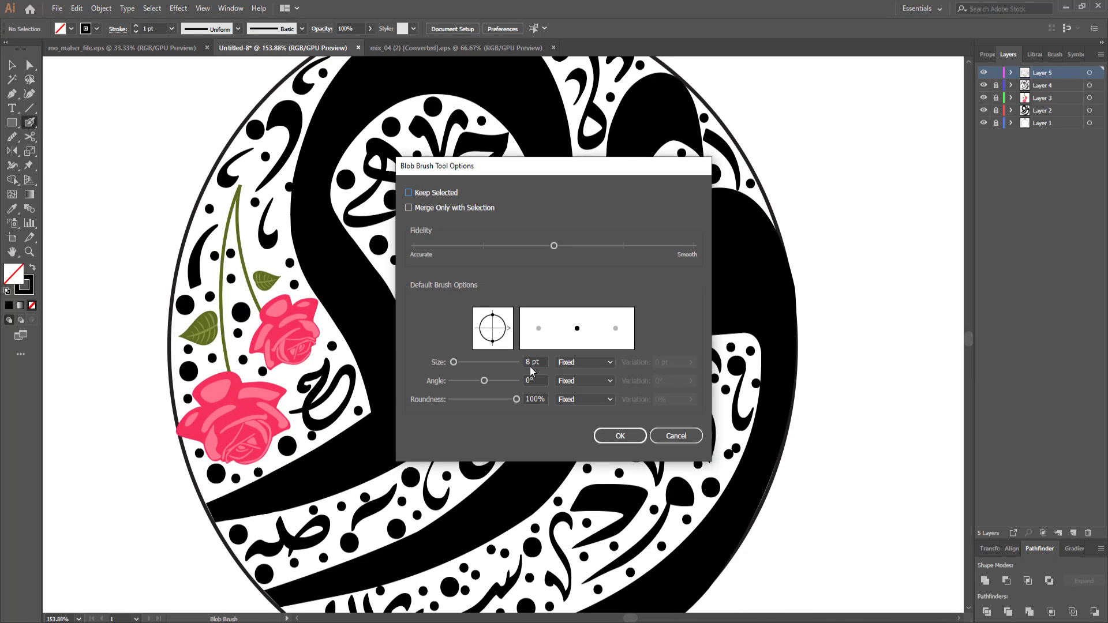
pyautogui.doubleClick(531, 363)
pyautogui.write('5')
pyautogui.press('BackSpace')
pyautogui.write('4')
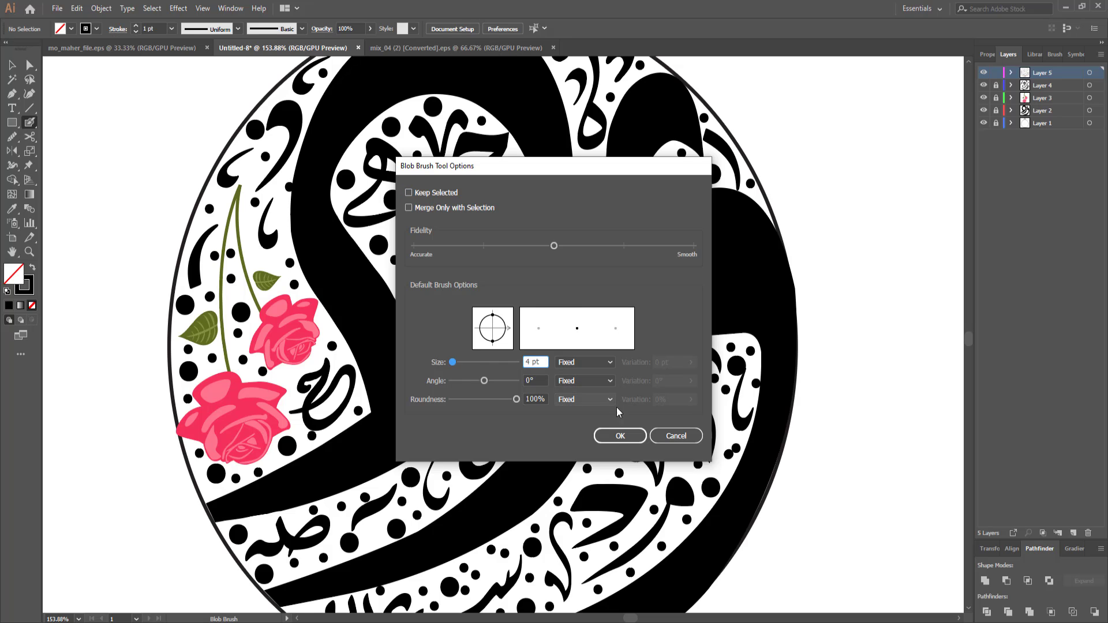
pyautogui.click(617, 437)
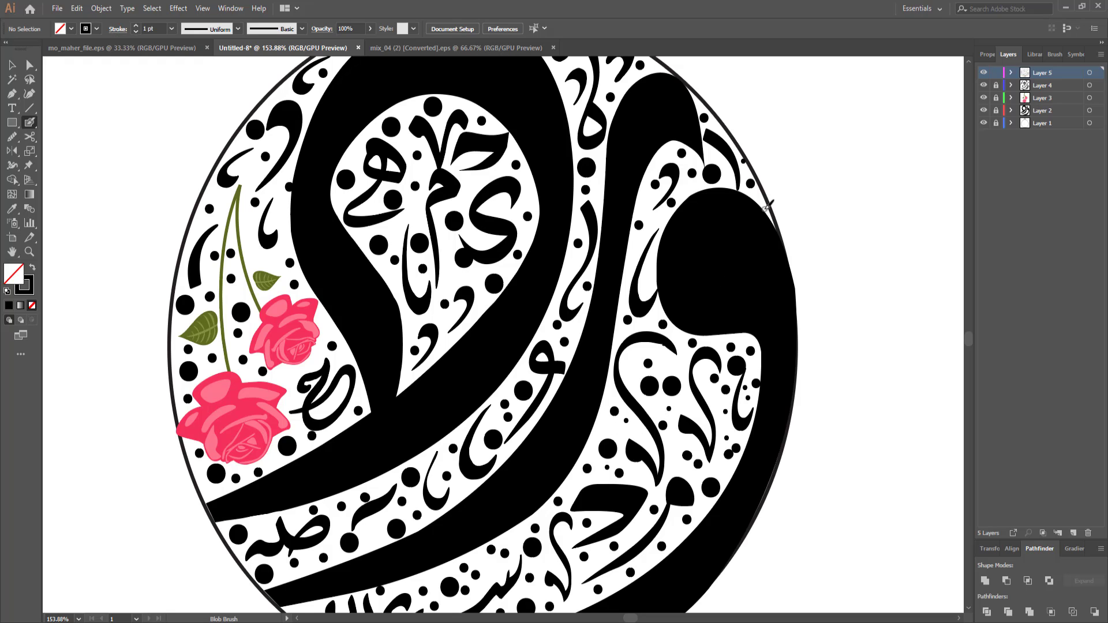
# Unlock Layers 4, 3, 2 and 1, then zoom in on the ornament's upper left.
pyautogui.scroll(-5, 746, 157)
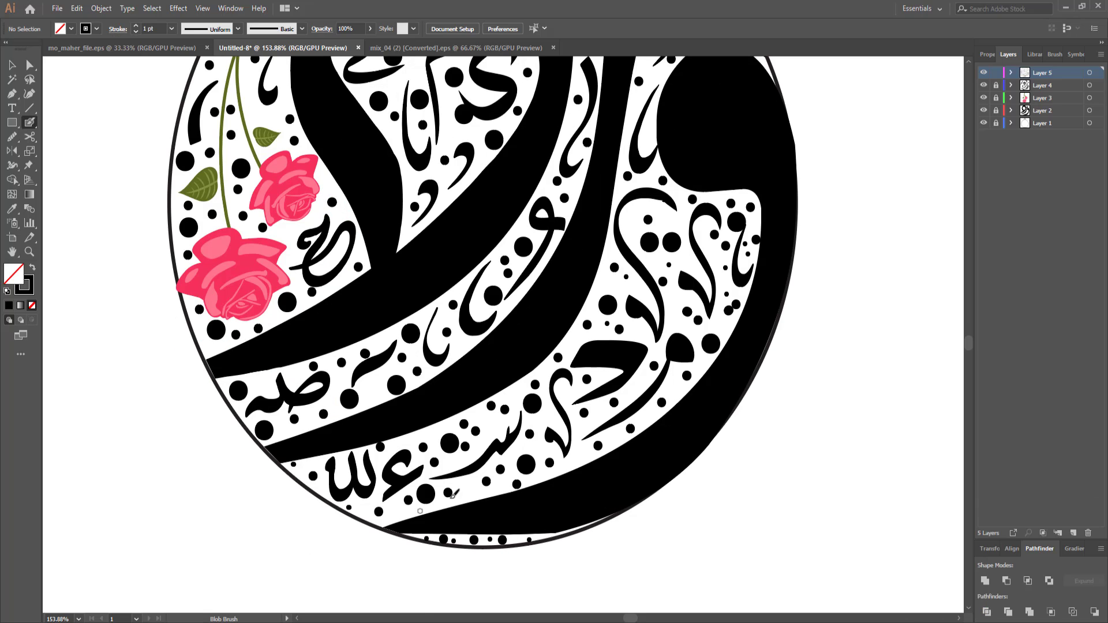
pyautogui.scroll(5, 314, 283)
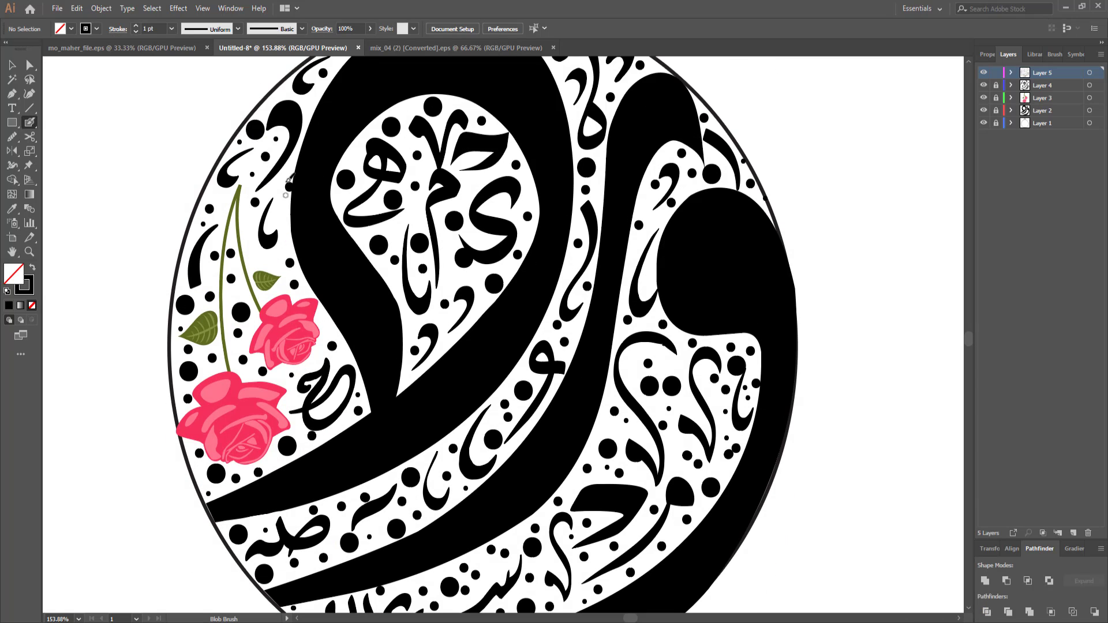
pyautogui.scroll(3, 329, 150)
pyautogui.hotkey('ctrl', '0')
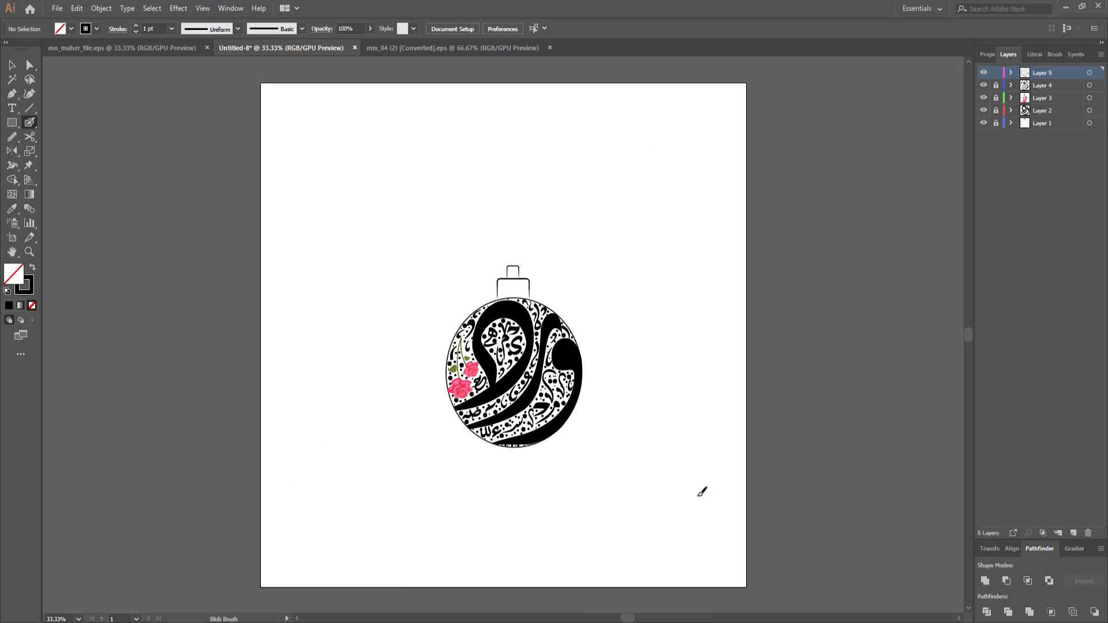
pyautogui.scroll(3, 501, 388)
pyautogui.scroll(2, 502, 388)
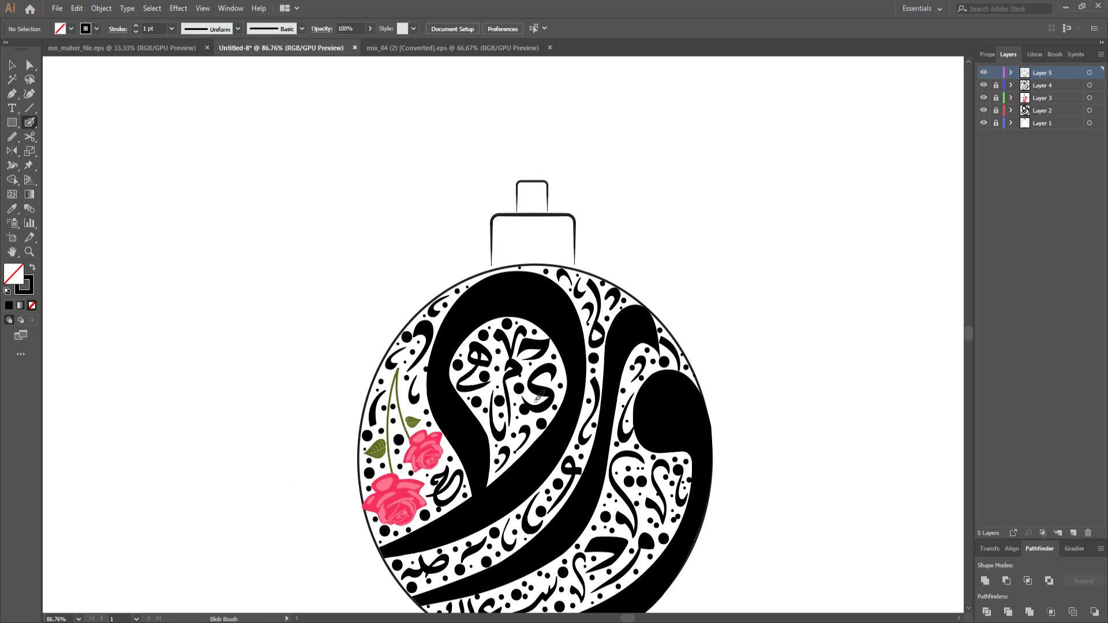
pyautogui.hotkey('ctrl', '0')
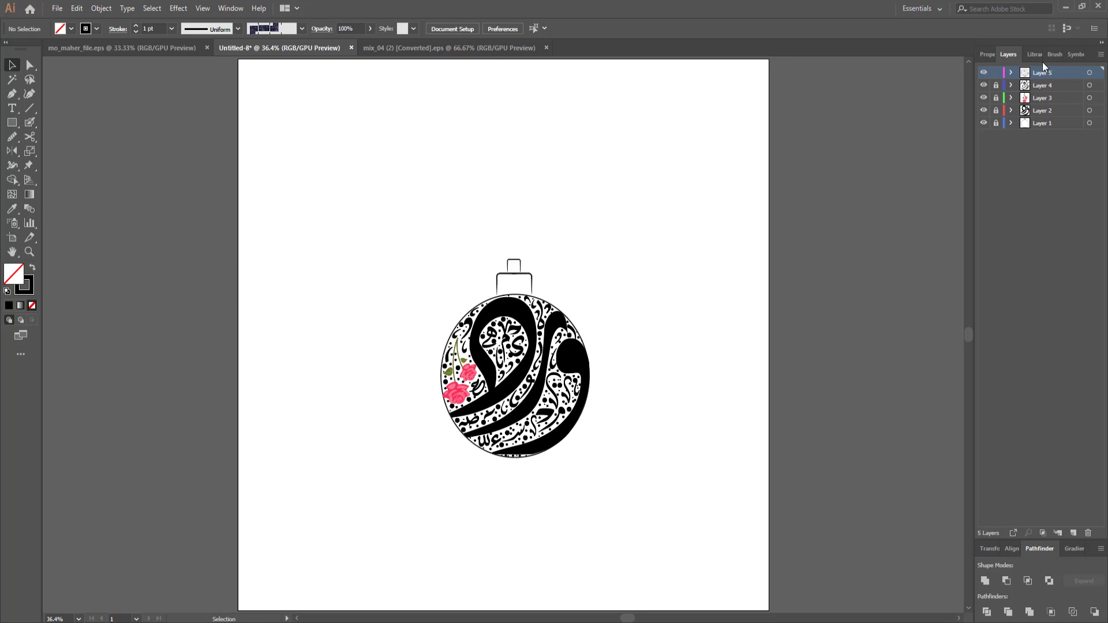
pyautogui.moveTo(995, 85); pyautogui.dragTo(996, 123)
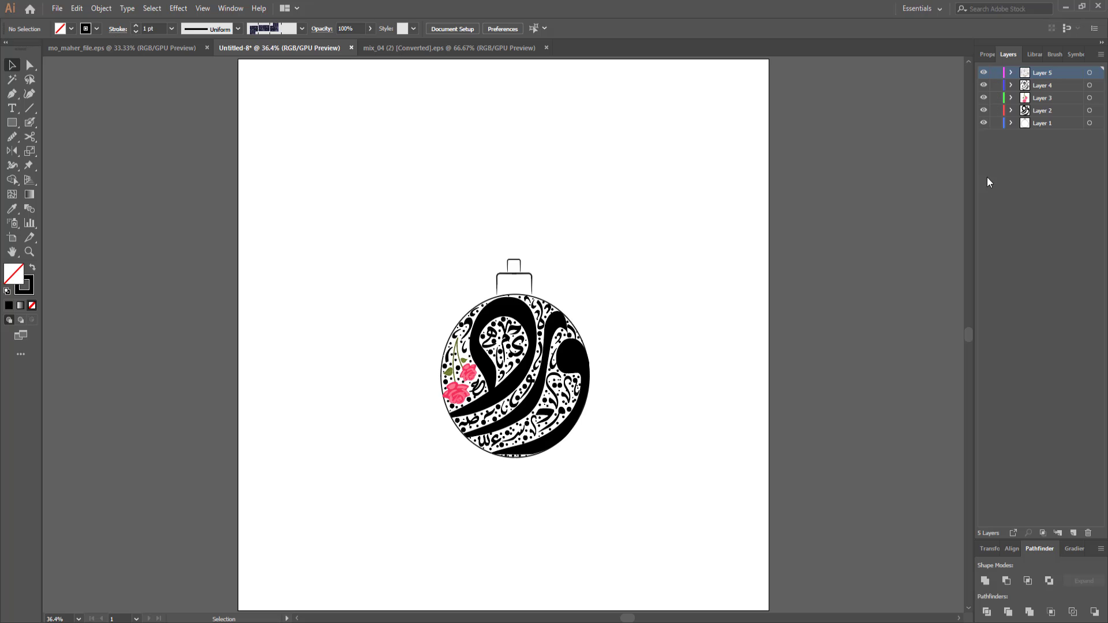
pyautogui.click(29, 252)
pyautogui.moveTo(465, 336)
pyautogui.mouseDown()
pyautogui.moveTo(769, 302)
pyautogui.moveTo(500, 313)
pyautogui.mouseUp()
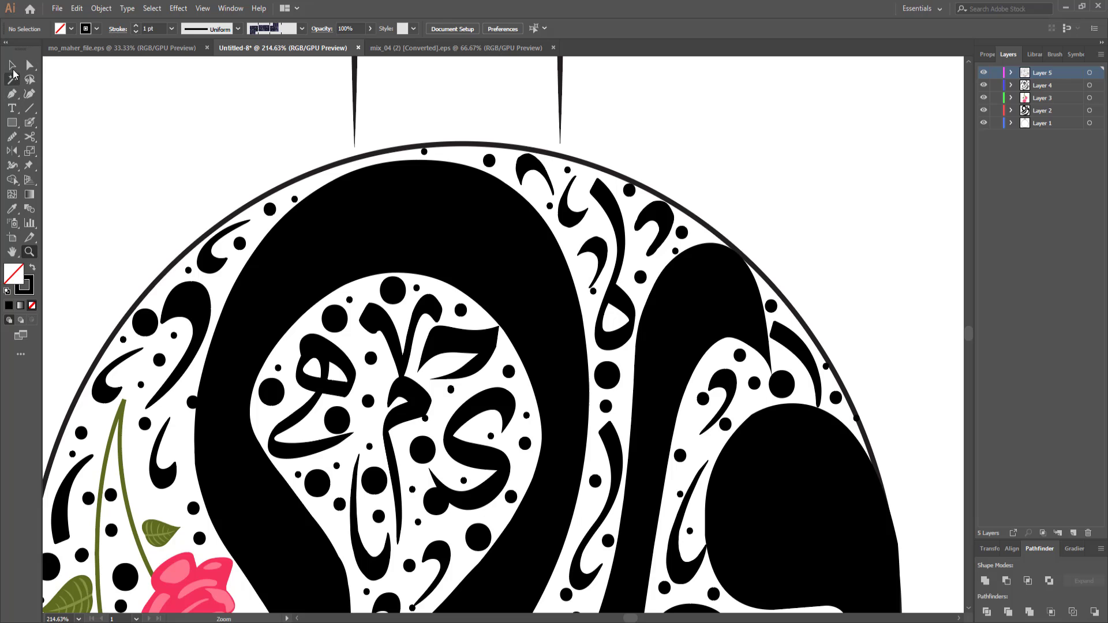
# Cut the circle outline at the top right and lower left, and delete the bottom arc.
pyautogui.click(12, 65)
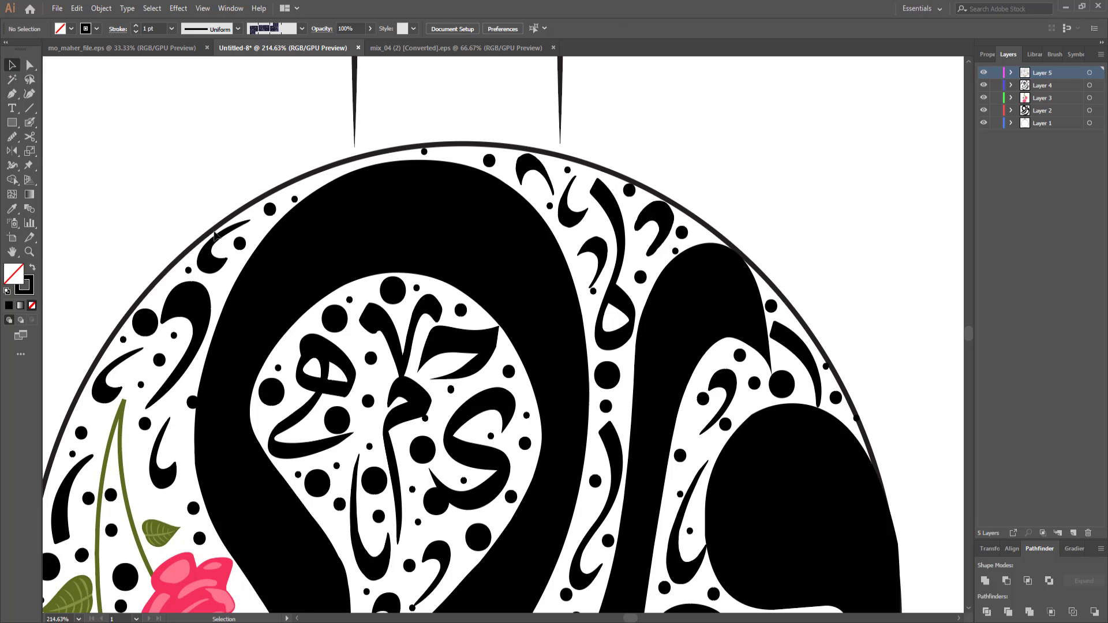
pyautogui.click(214, 233)
pyautogui.click(29, 137)
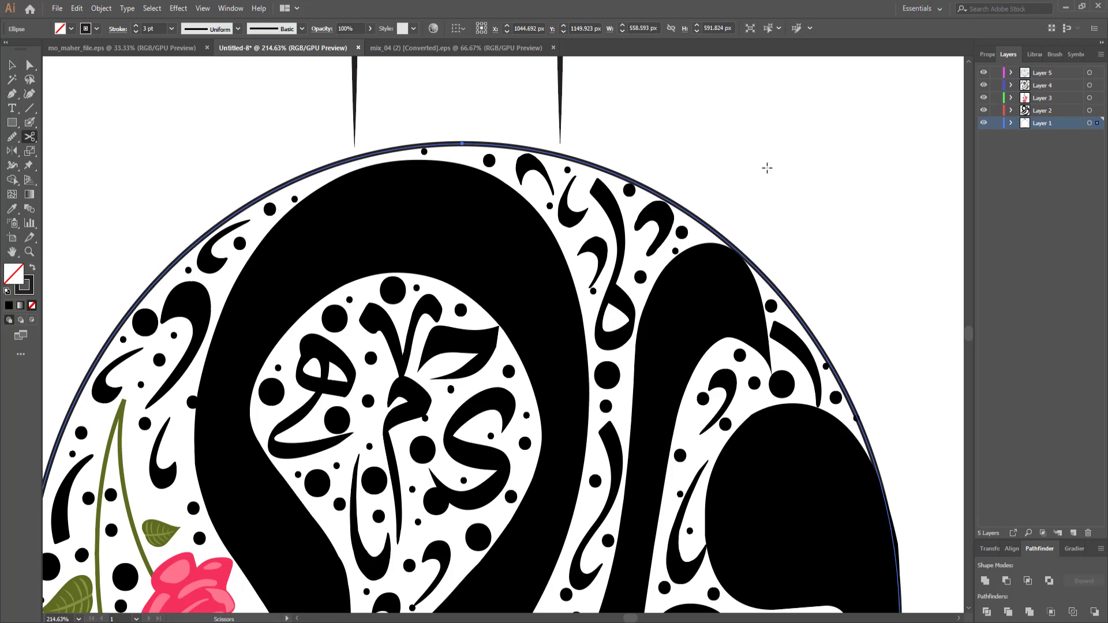
pyautogui.click(719, 236)
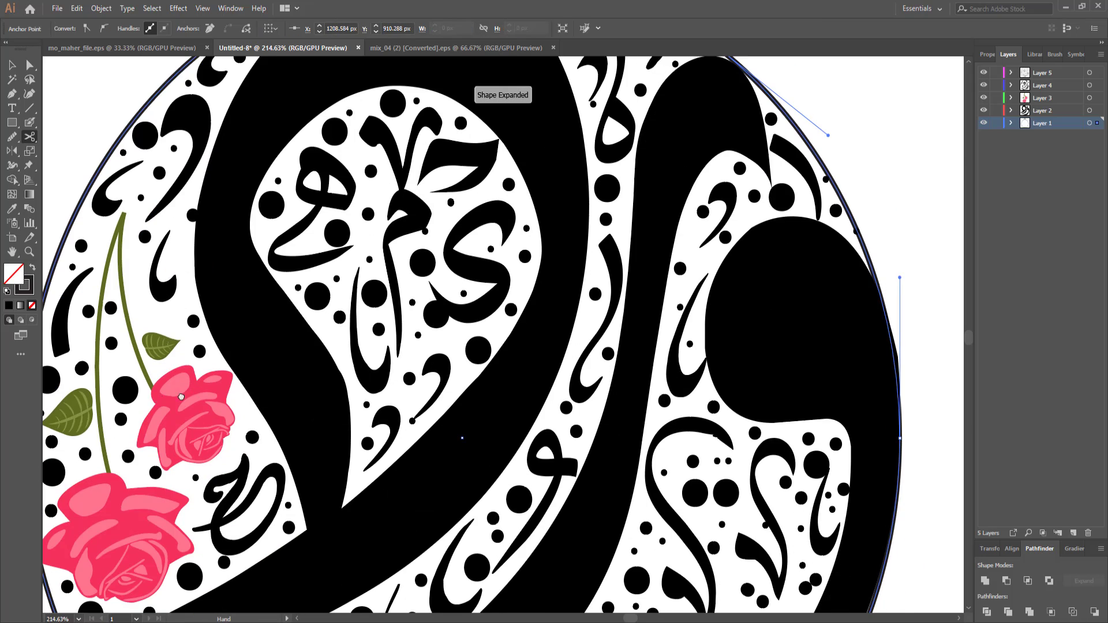
pyautogui.moveTo(58, 565); pyautogui.dragTo(255, 347)
pyautogui.click(283, 442)
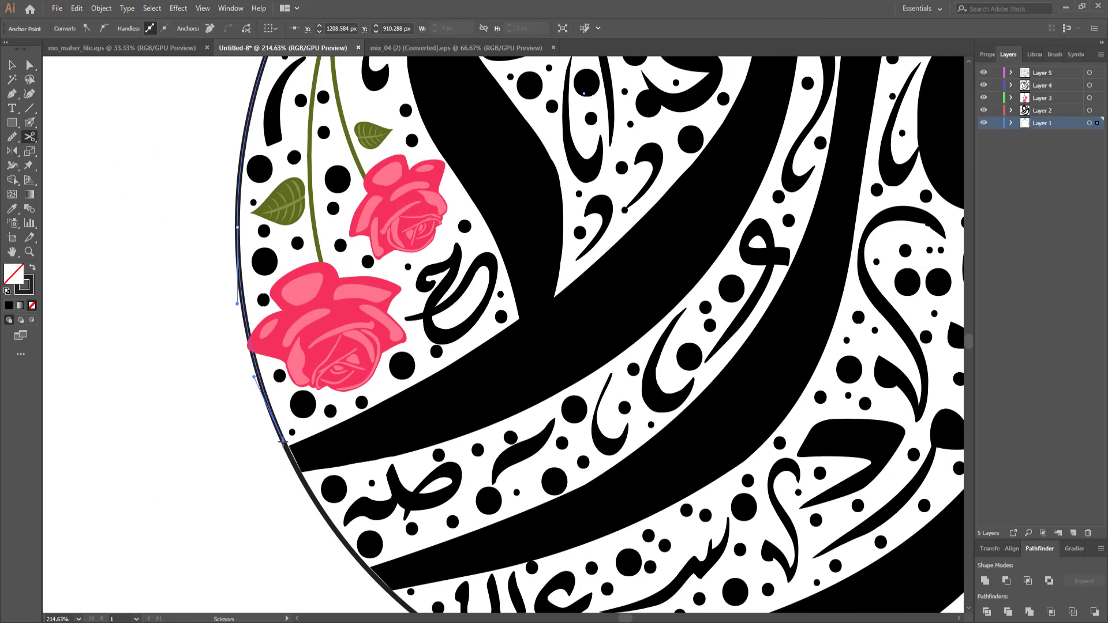
pyautogui.press('a')
pyautogui.scroll(-5, 423, 473)
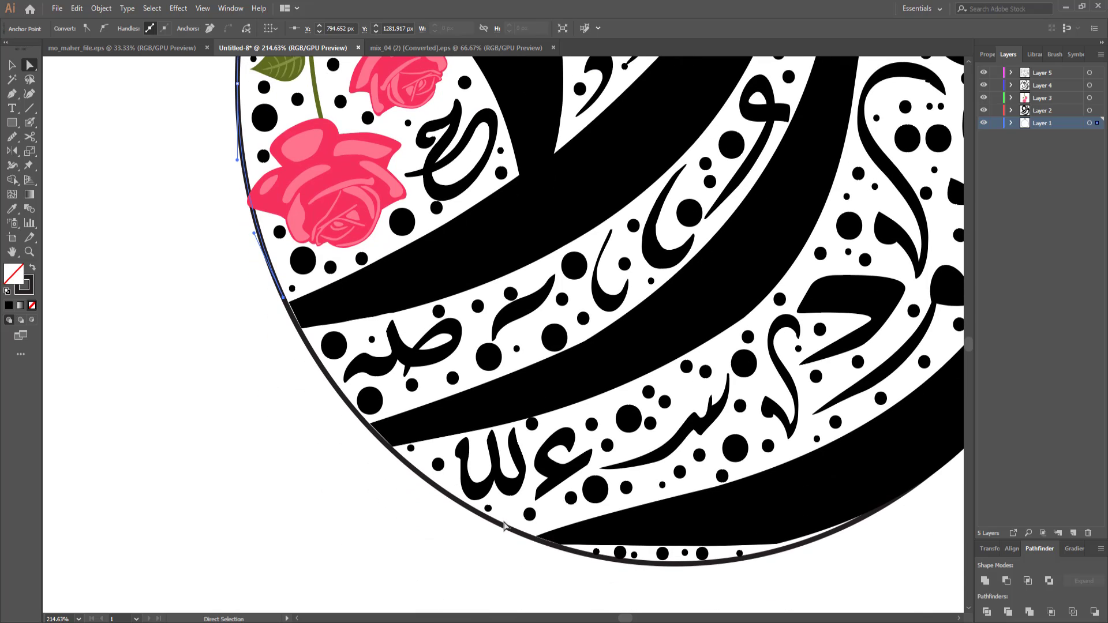
pyautogui.click(497, 531)
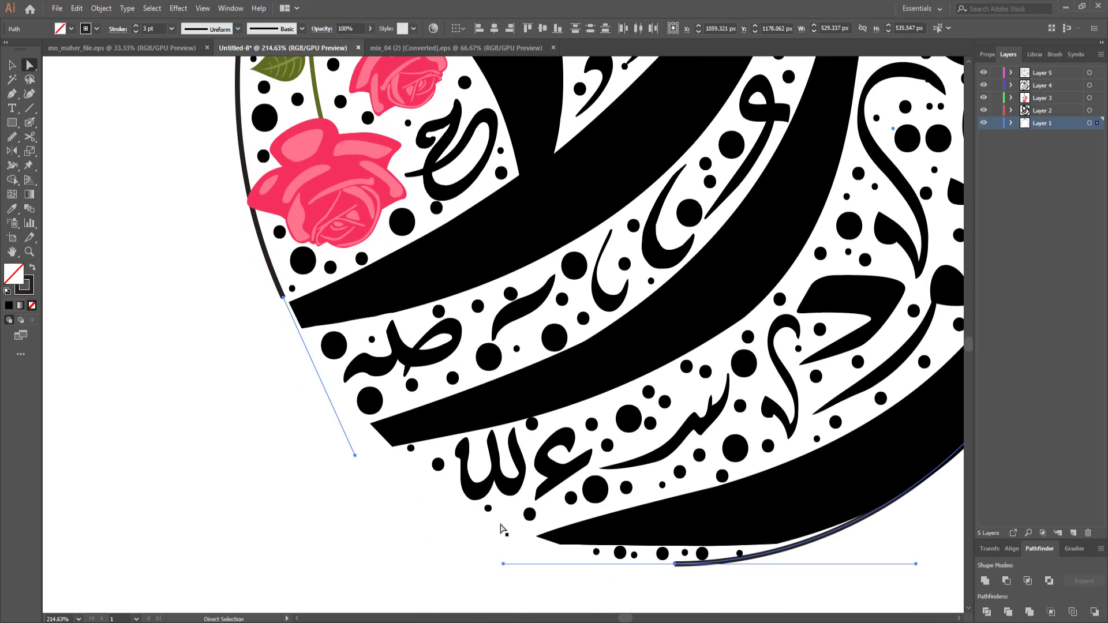
pyautogui.press('Delete')
pyautogui.hotkey('ctrl', '1')
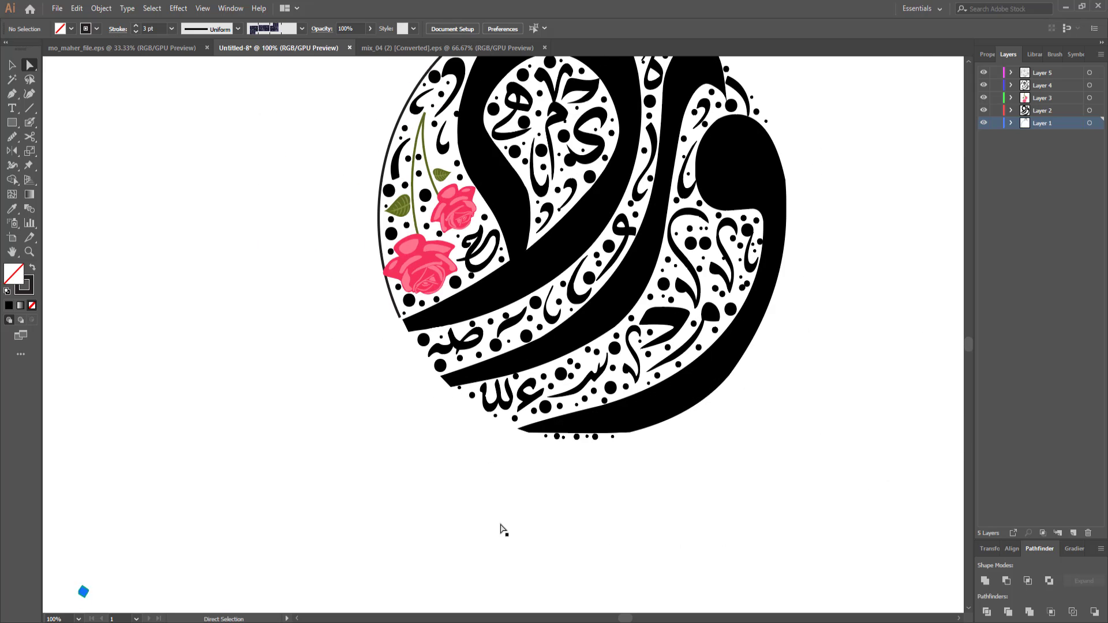
# Give the circle outline Width Profile 1 and expand its appearance into a filled shape.
pyautogui.click(11, 65)
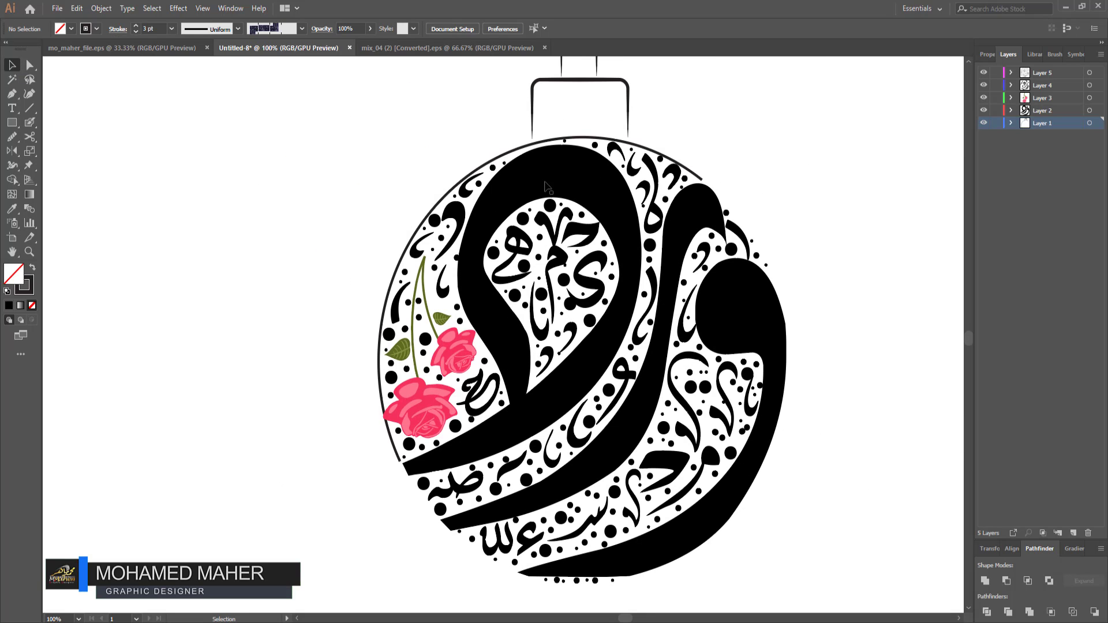
pyautogui.click(532, 149)
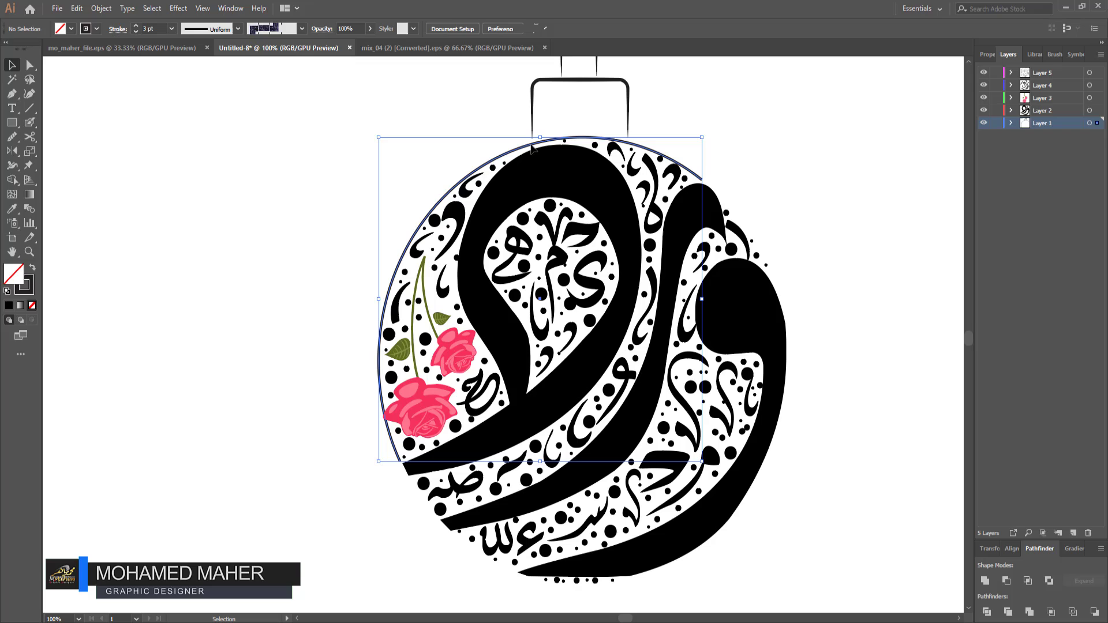
pyautogui.click(238, 29)
pyautogui.click(209, 73)
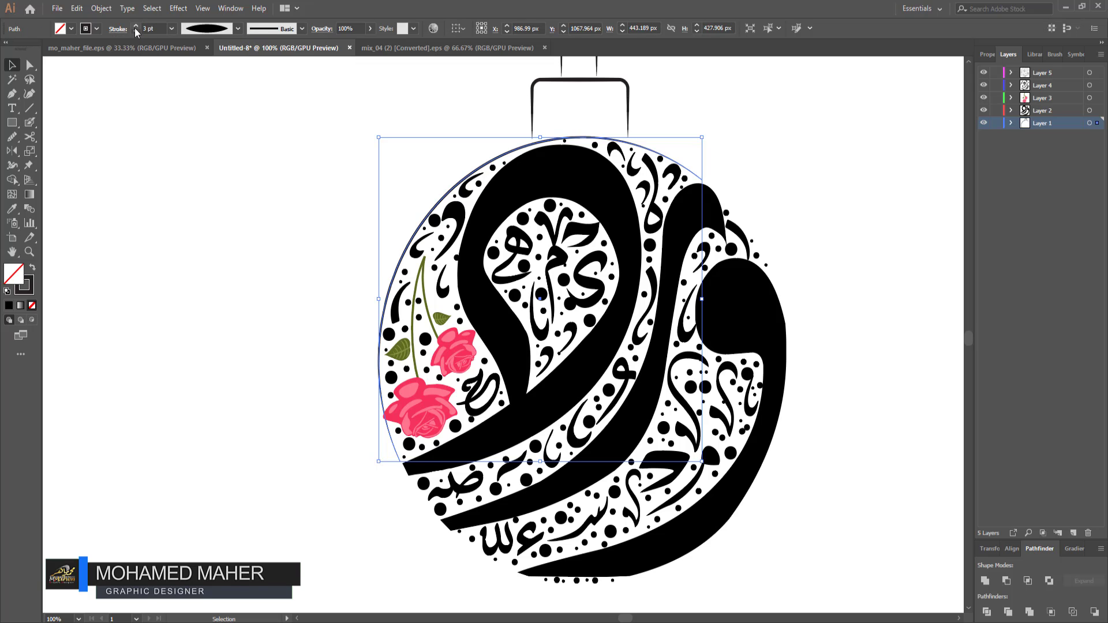
pyautogui.click(101, 8)
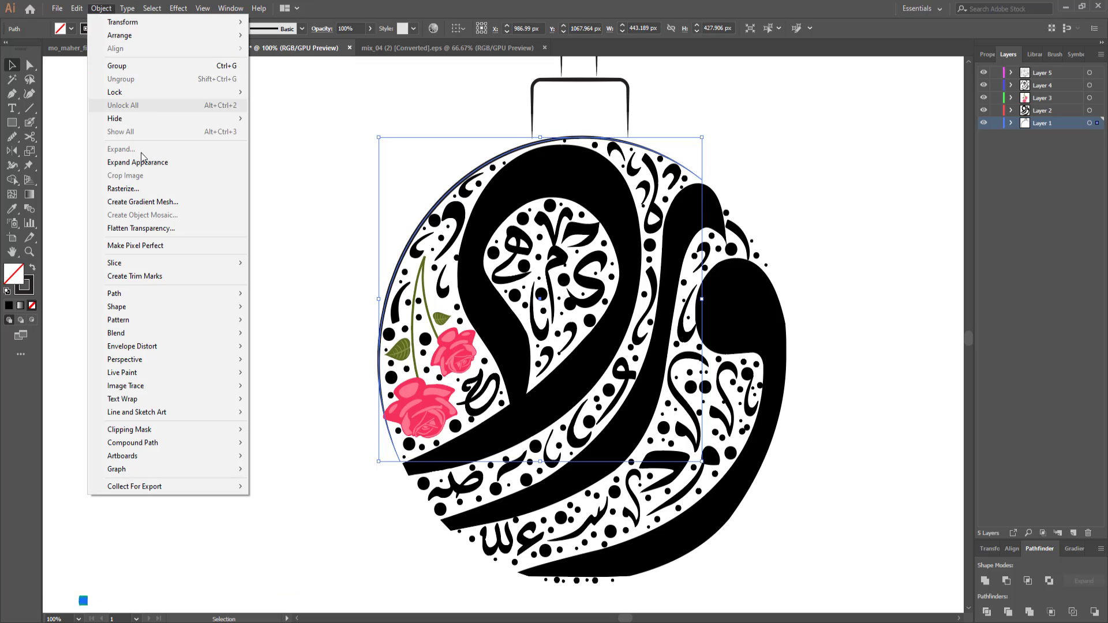
pyautogui.click(142, 162)
pyautogui.click(179, 324)
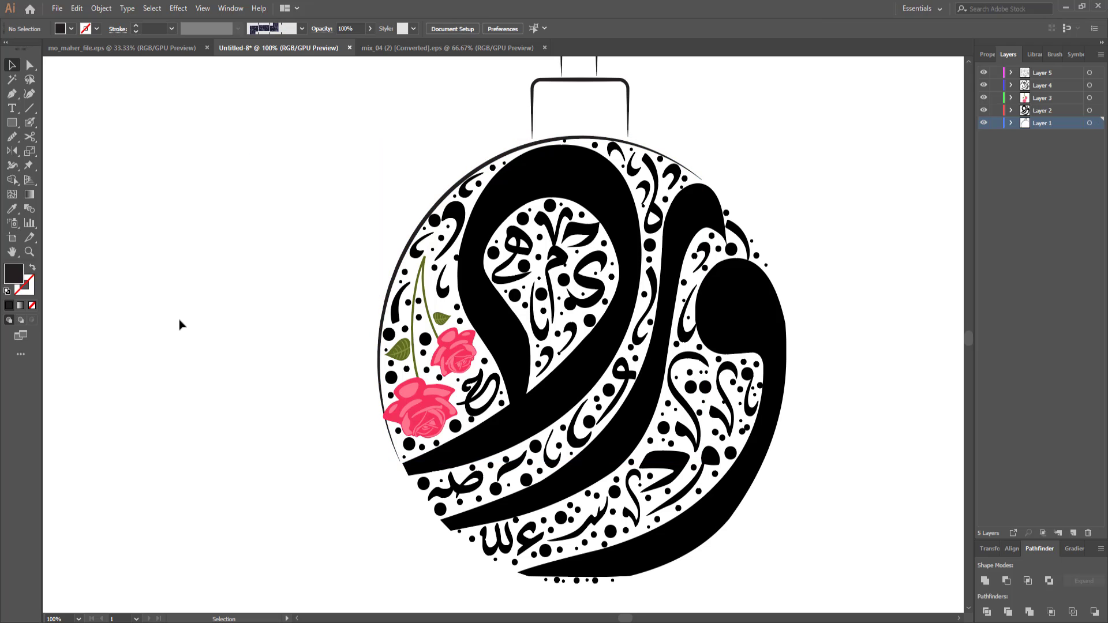
# Move all the ornament artwork higher on the artboard and create a new layer.
pyautogui.hotkey('ctrl', '-')
pyautogui.hotkey('ctrl', '-')
pyautogui.hotkey('ctrl', '-')
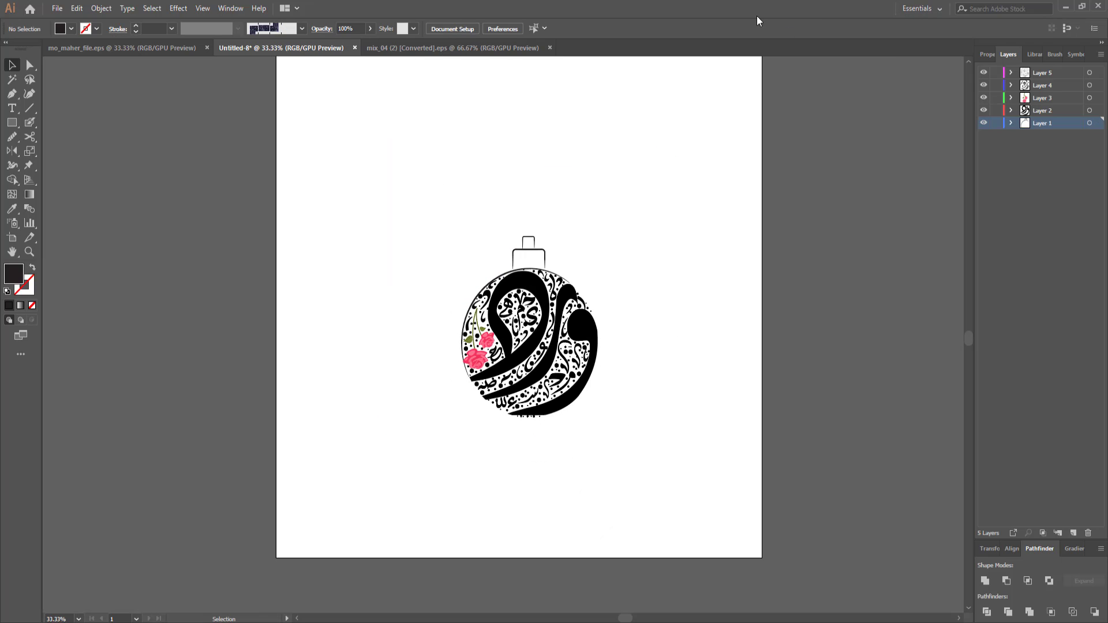
pyautogui.moveTo(278, 130); pyautogui.dragTo(631, 527)
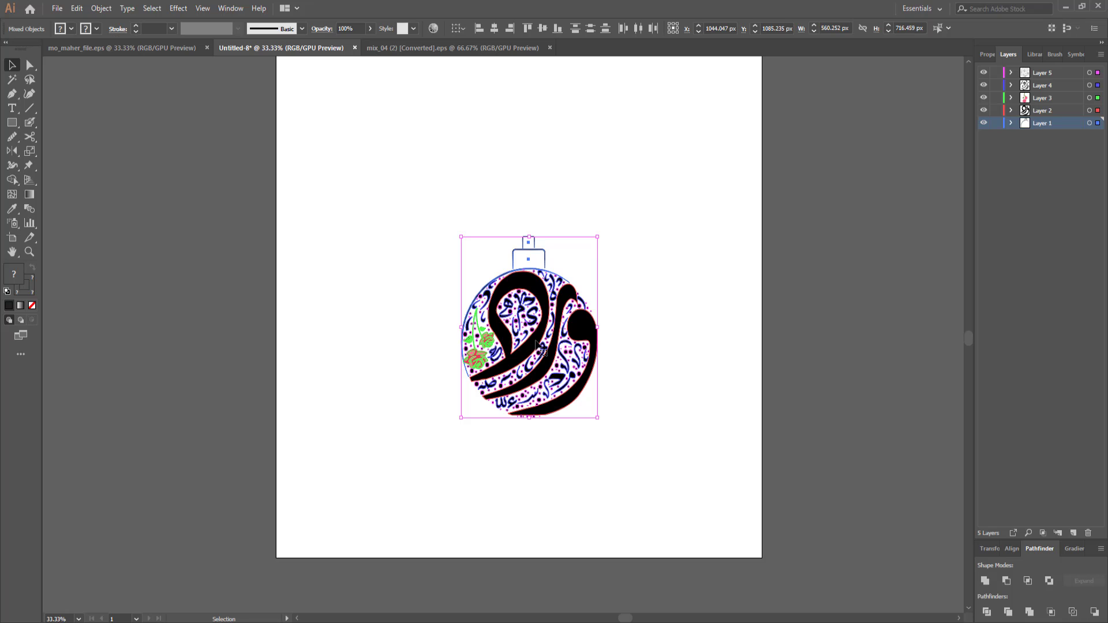
pyautogui.moveTo(548, 344); pyautogui.dragTo(528, 309)
pyautogui.click(440, 519)
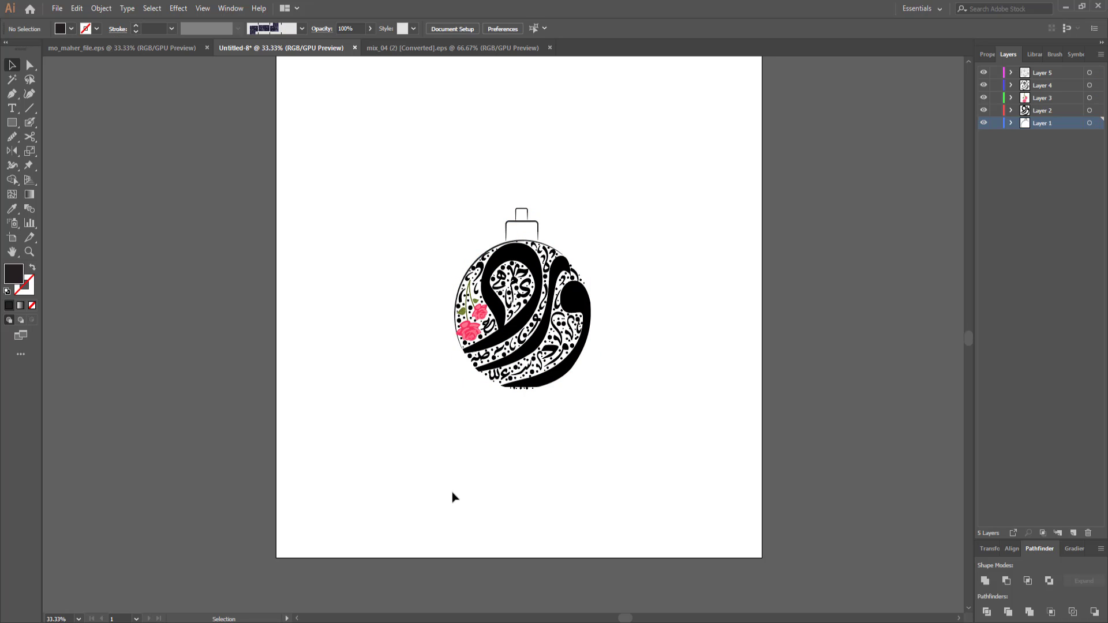
pyautogui.scroll(1, 306, 411)
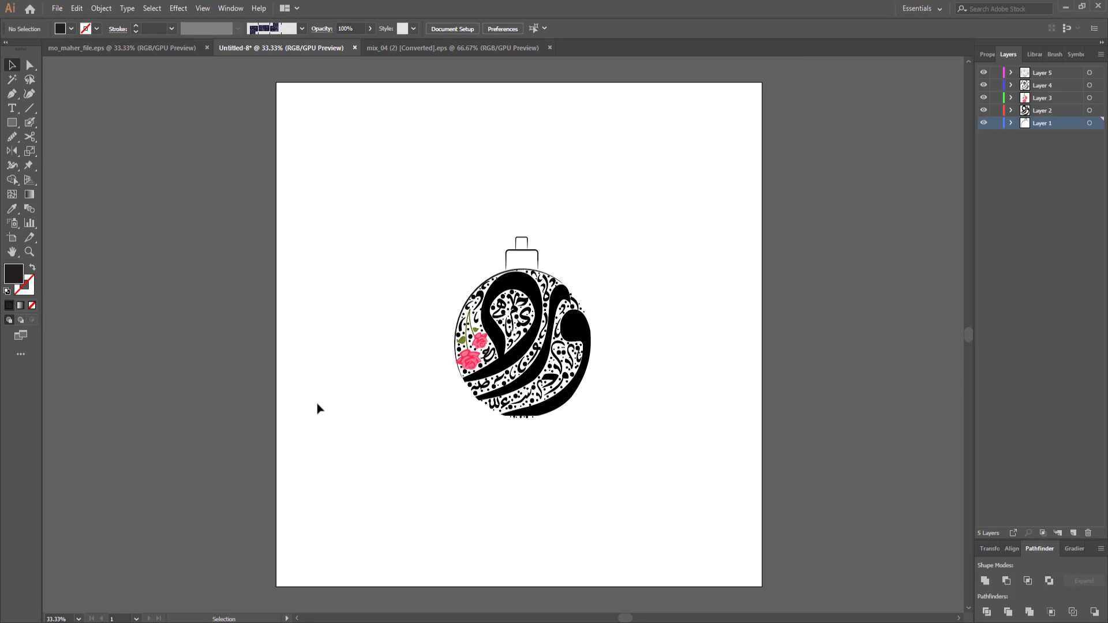
pyautogui.click(1072, 533)
# Draw a rectangle covering the artboard, trying a purple fill before discarding it.
pyautogui.click(11, 122)
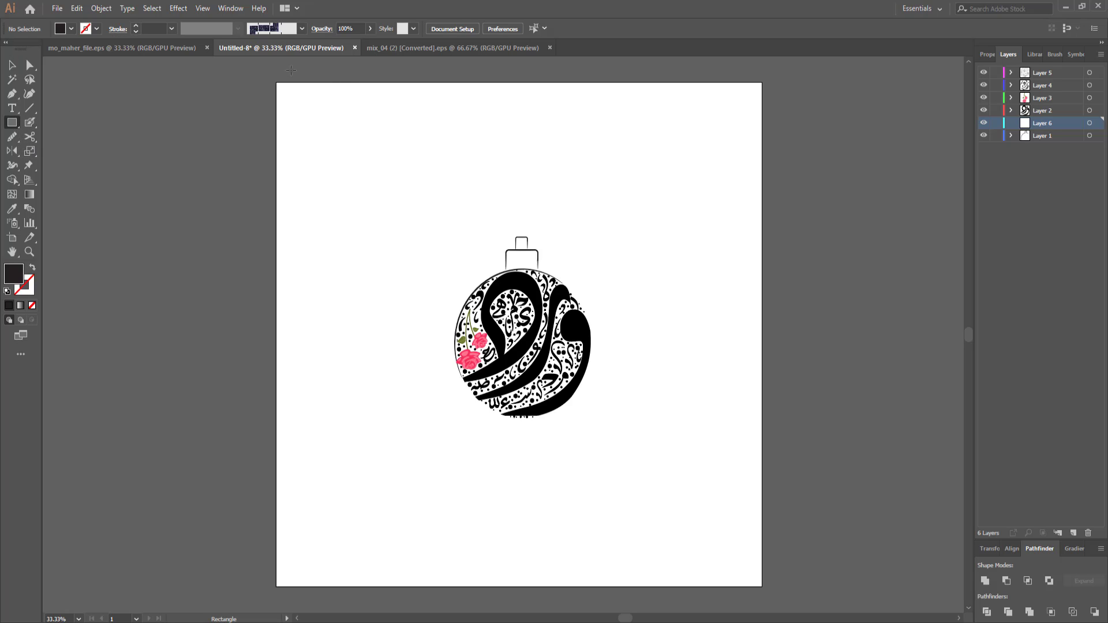
pyautogui.moveTo(263, 75); pyautogui.dragTo(772, 543)
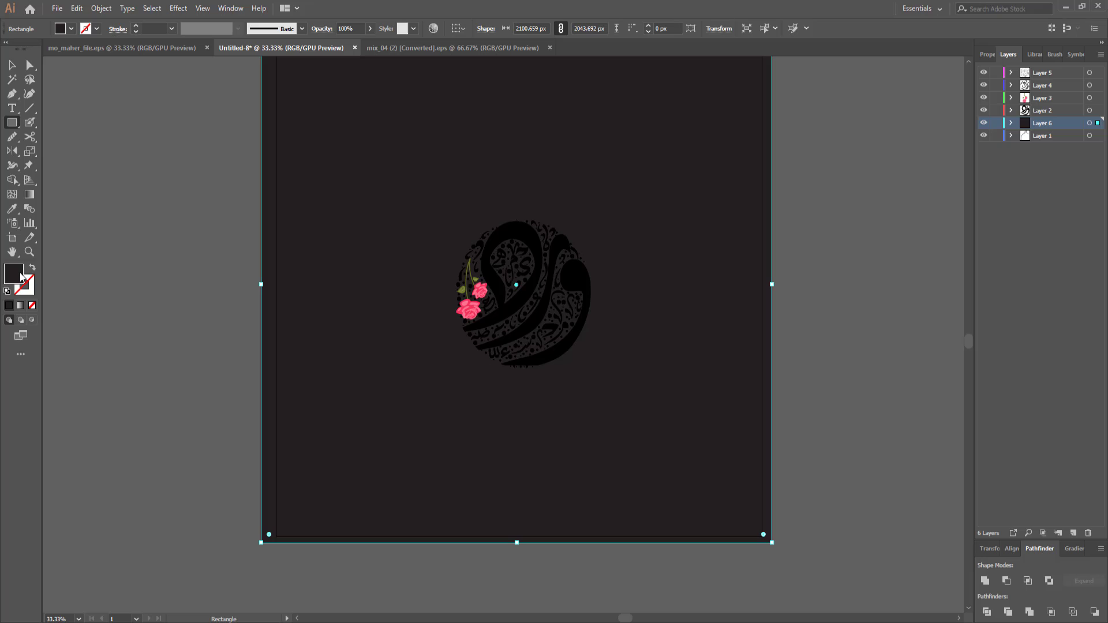
pyautogui.doubleClick(20, 276)
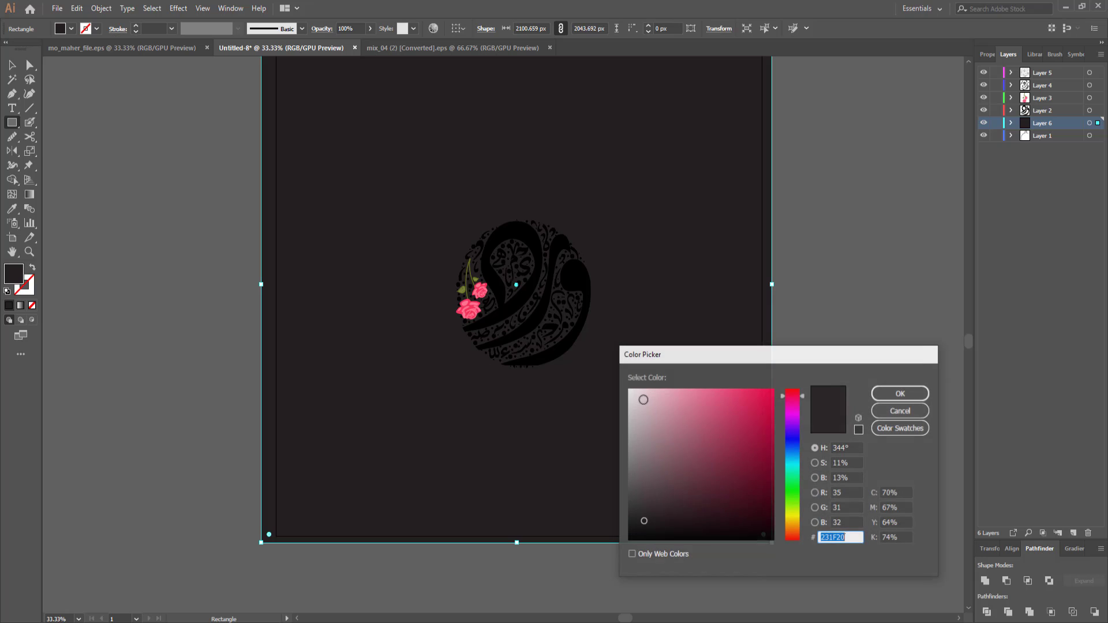
pyautogui.click(794, 423)
pyautogui.click(757, 478)
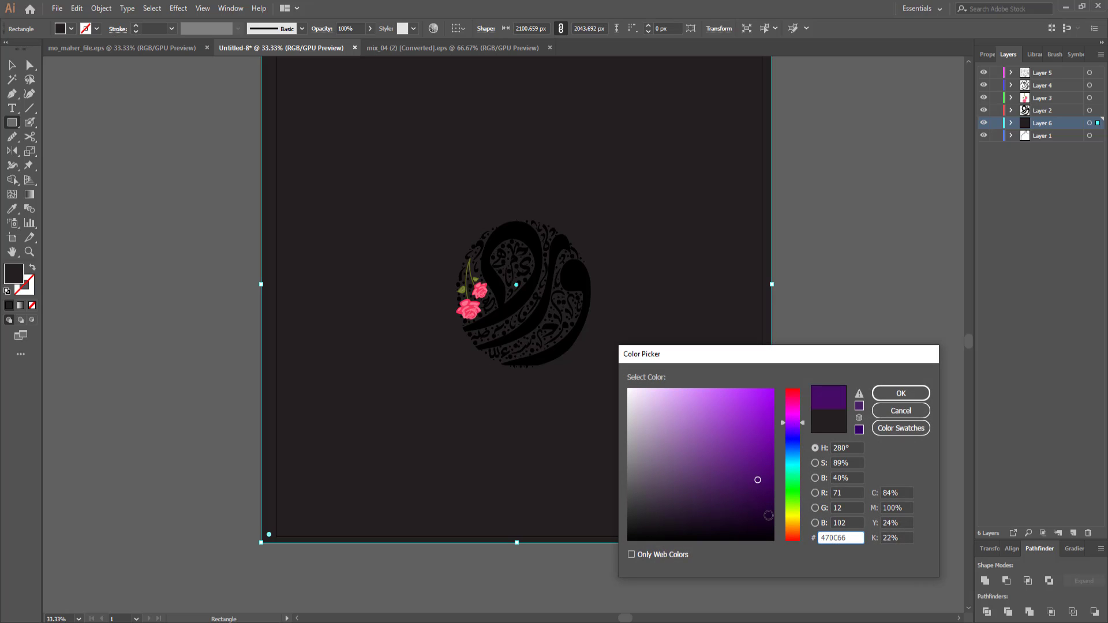
pyautogui.click(765, 513)
pyautogui.click(902, 410)
pyautogui.click(902, 390)
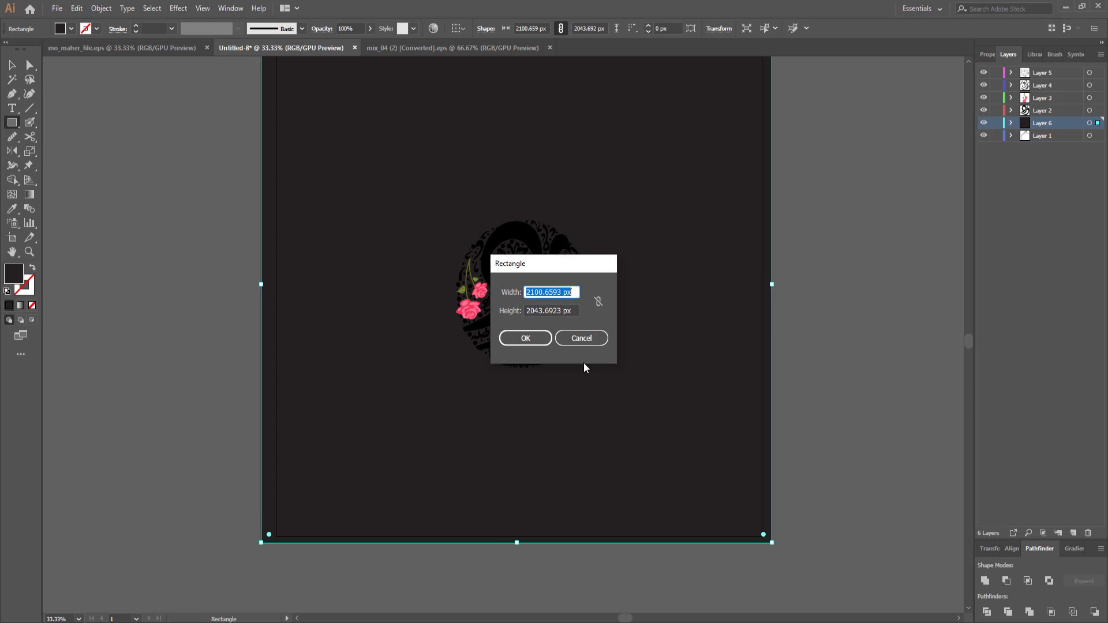
pyautogui.click(583, 336)
# Fill the rectangle with dark purple #20033A, move Layer 6 to the bottom and lock it.
pyautogui.doubleClick(14, 273)
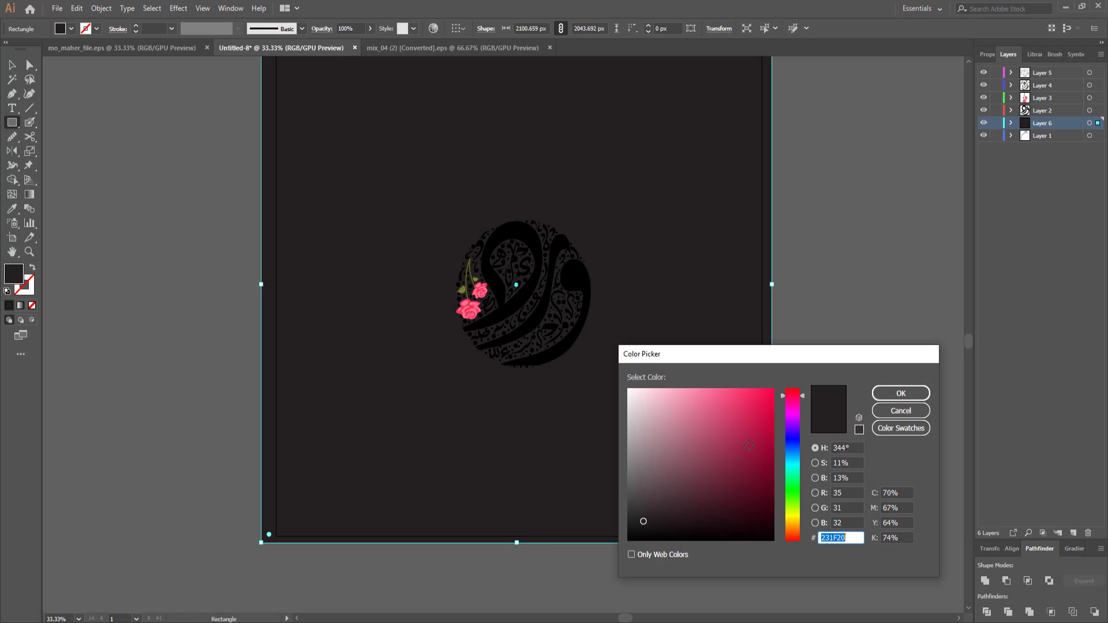
pyautogui.click(793, 425)
pyautogui.moveTo(767, 490); pyautogui.dragTo(766, 505)
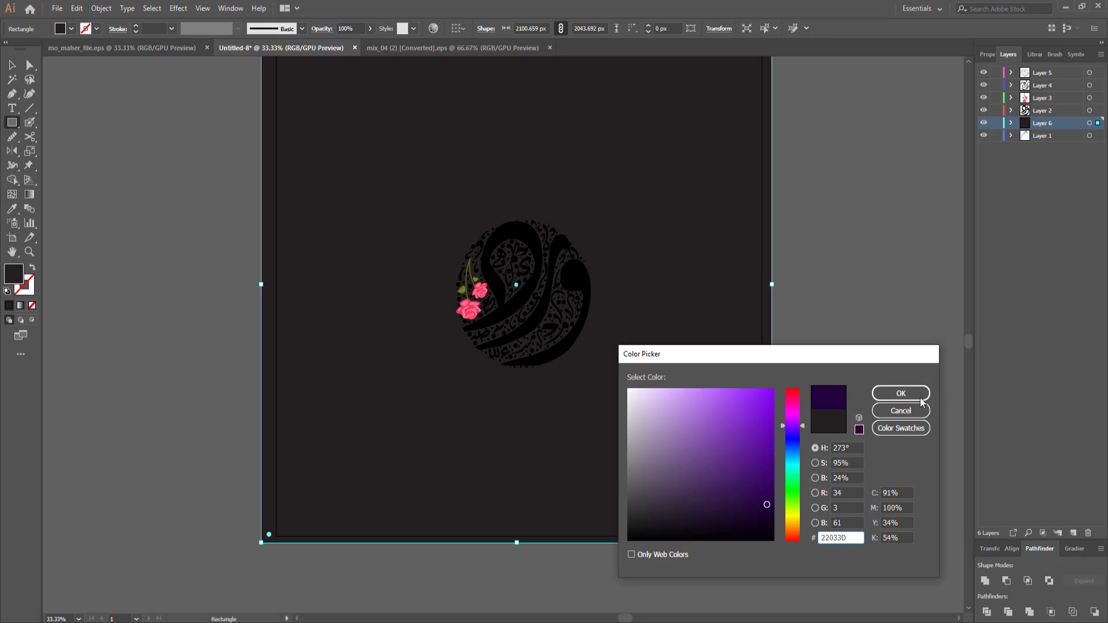
pyautogui.click(901, 393)
pyautogui.moveTo(1075, 125); pyautogui.dragTo(1074, 144)
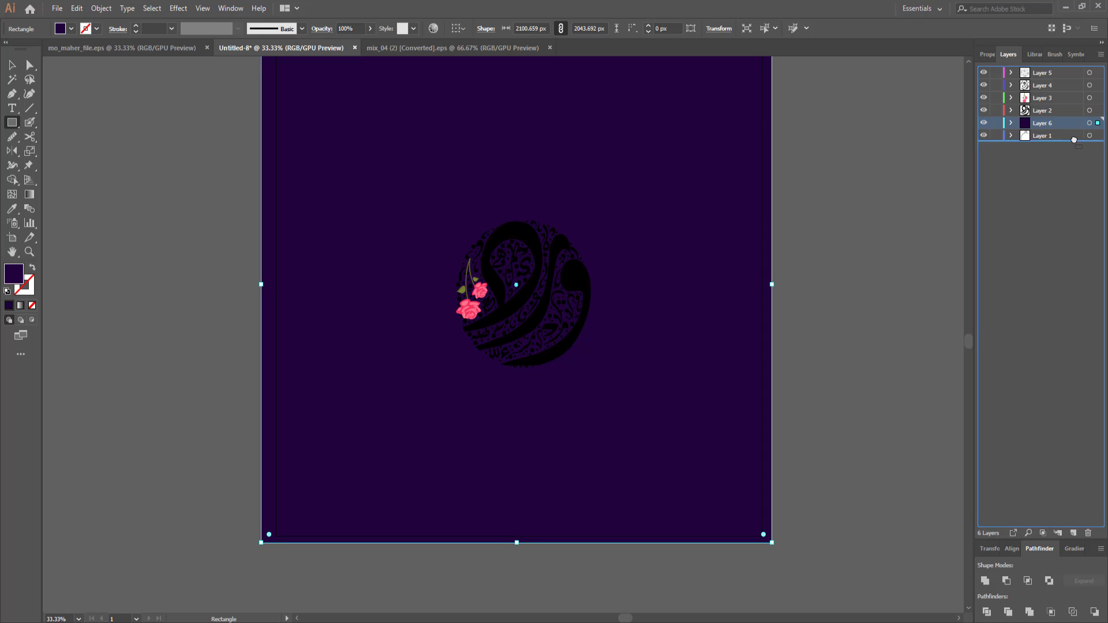
pyautogui.click(996, 136)
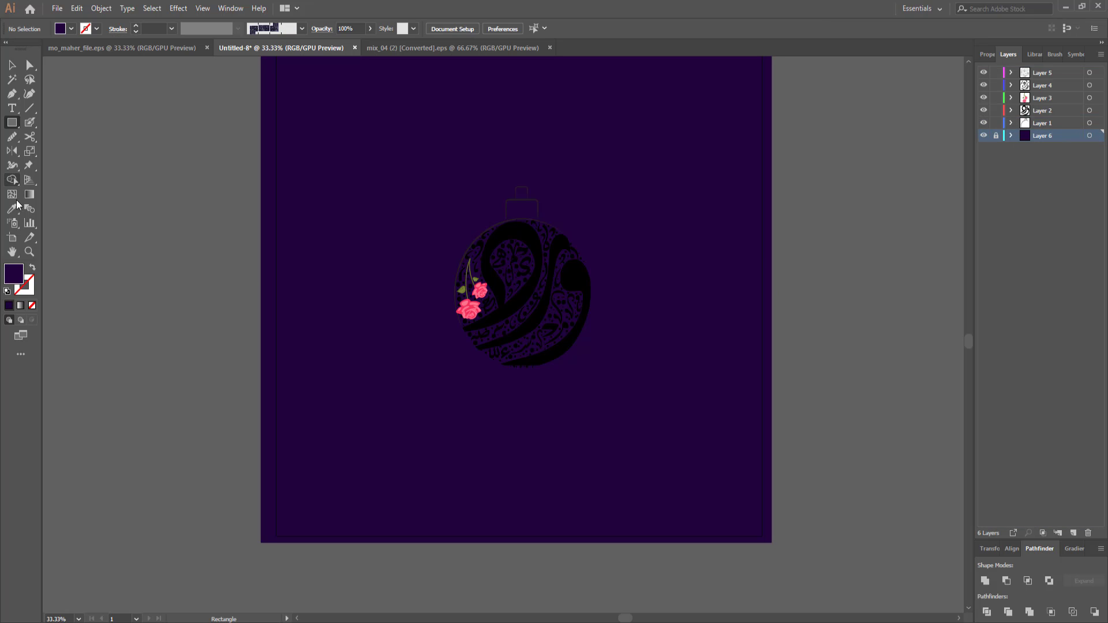
# Zoom in on the ornament and fill the large calligraphy strokes (Layer 2) with white.
pyautogui.click(29, 252)
pyautogui.click(577, 328)
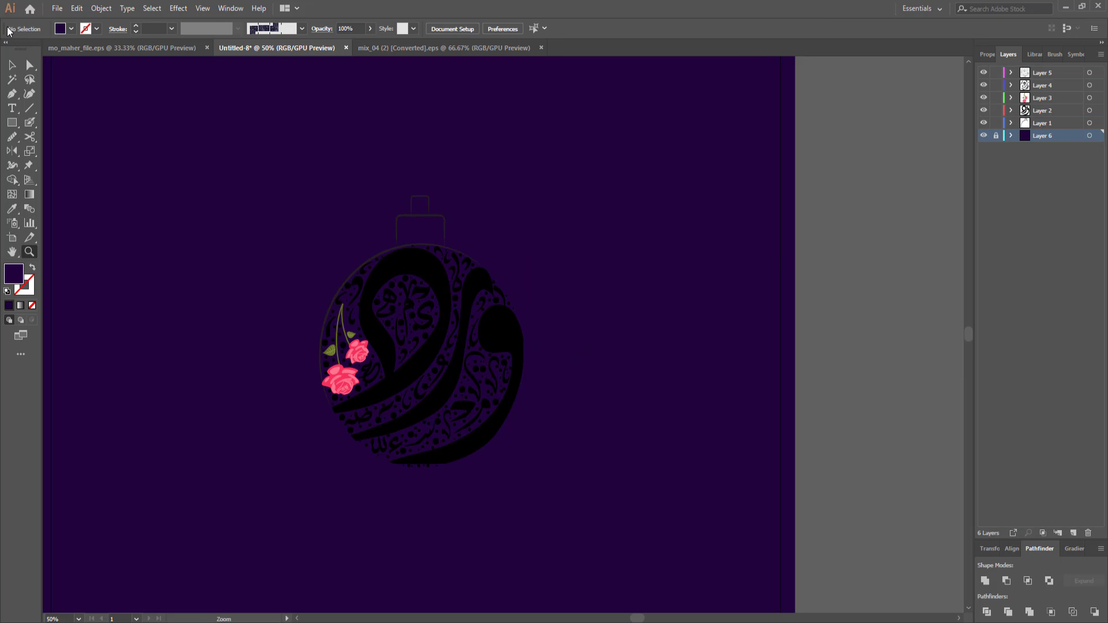
pyautogui.click(13, 65)
pyautogui.click(1095, 111)
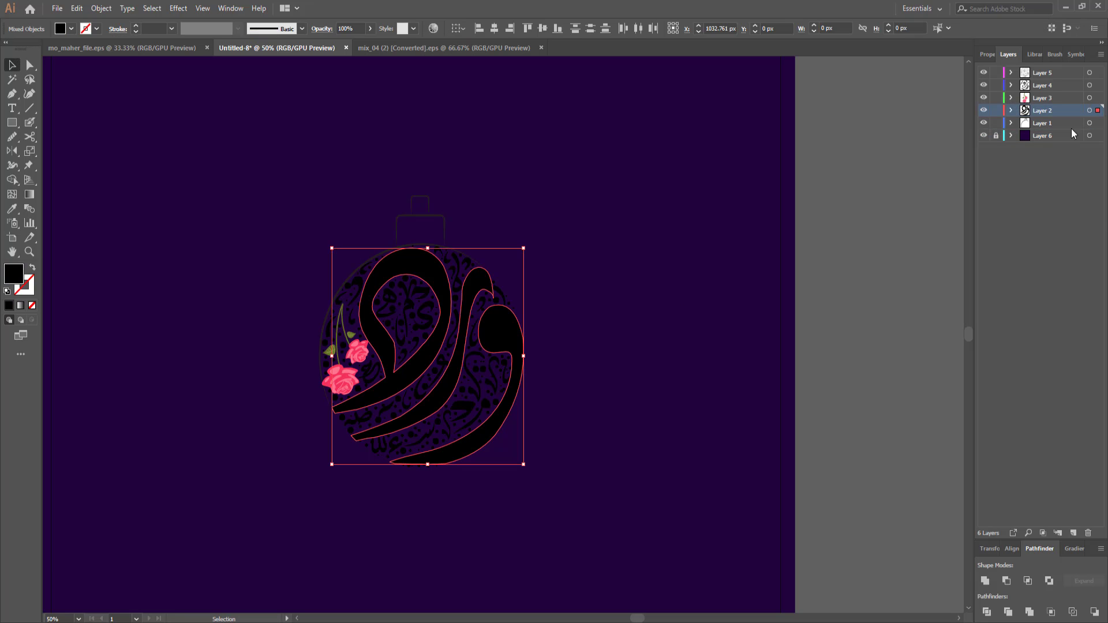
pyautogui.click(71, 29)
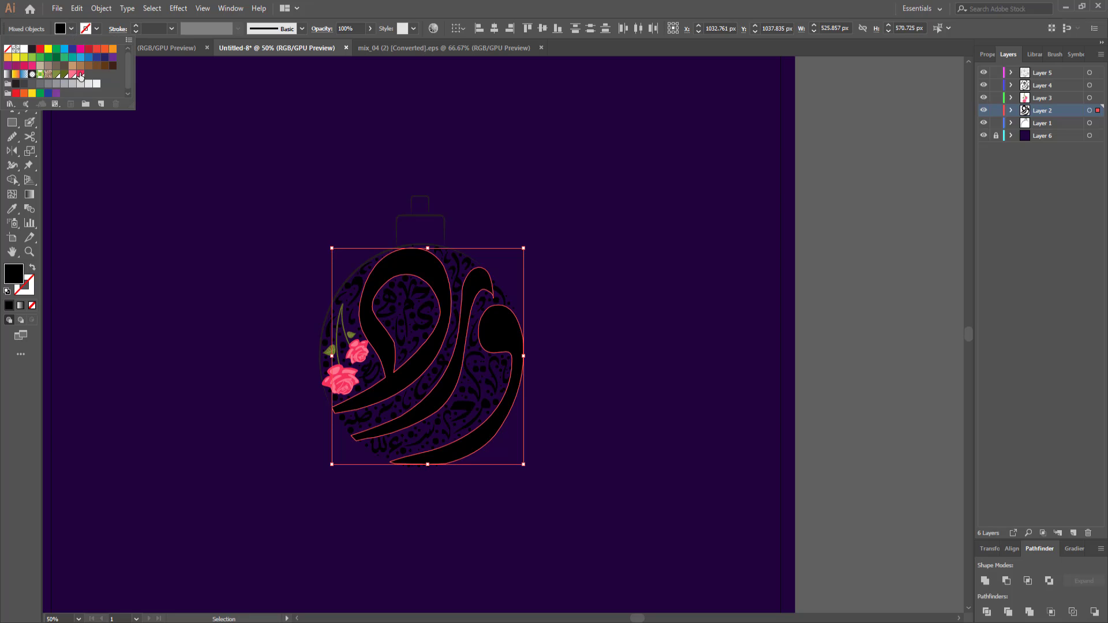
pyautogui.click(96, 86)
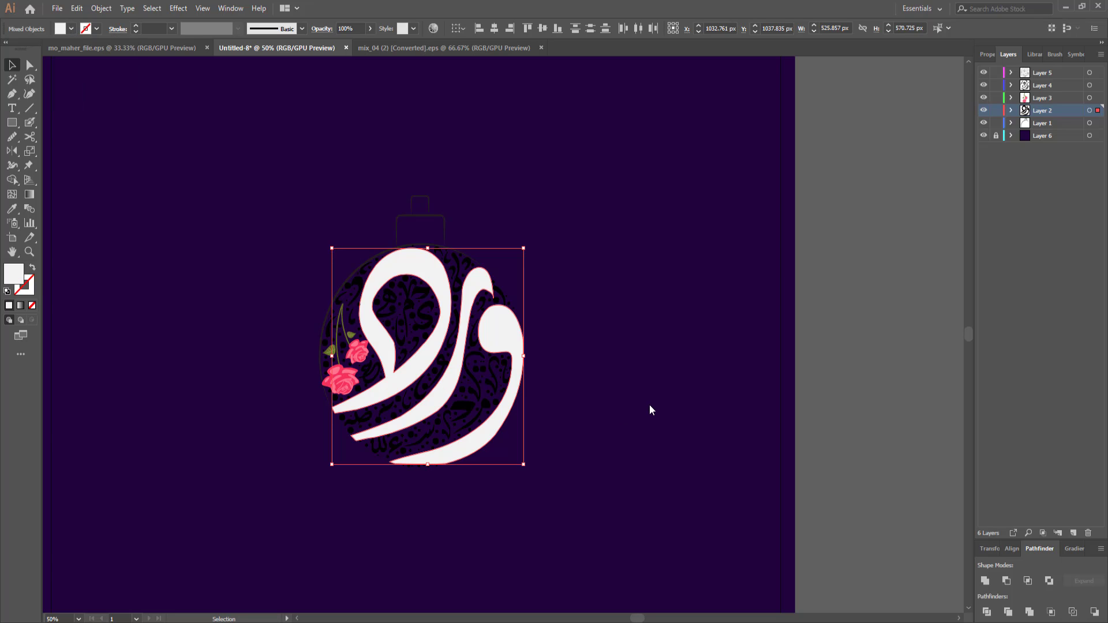
# Fill the smaller calligraphy letters and the scattered dots with light grey.
pyautogui.click(1097, 86)
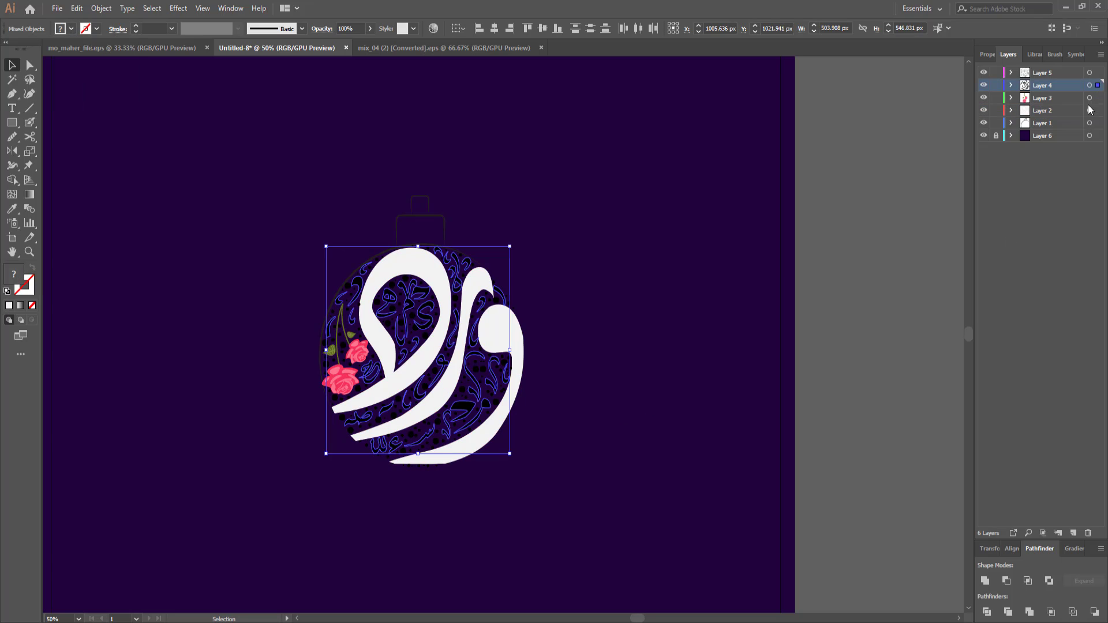
pyautogui.click(66, 30)
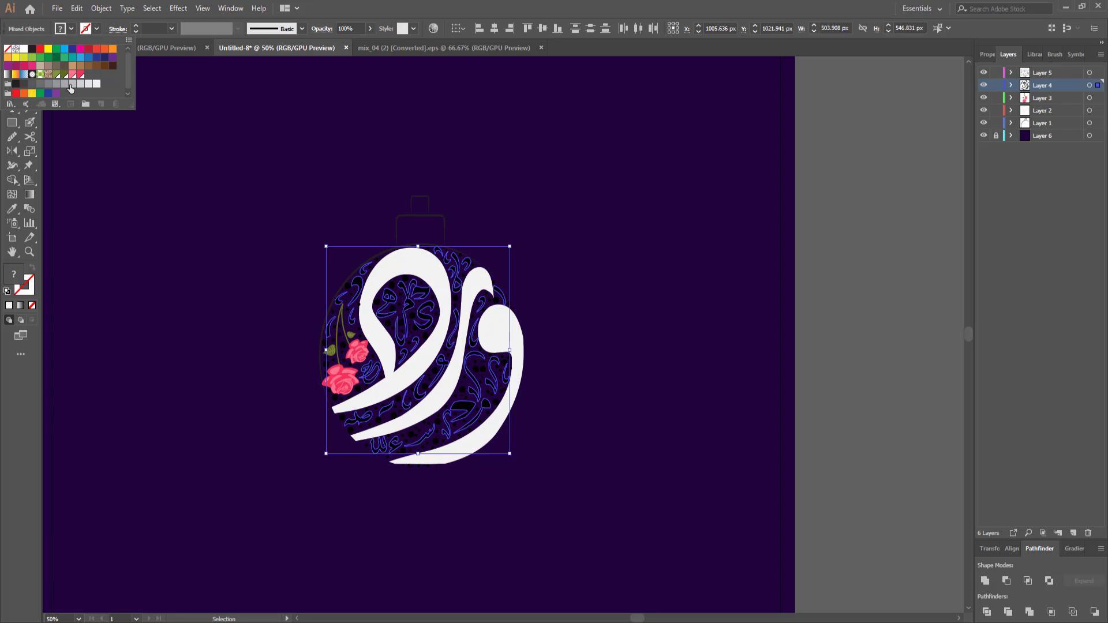
pyautogui.click(77, 85)
pyautogui.click(88, 179)
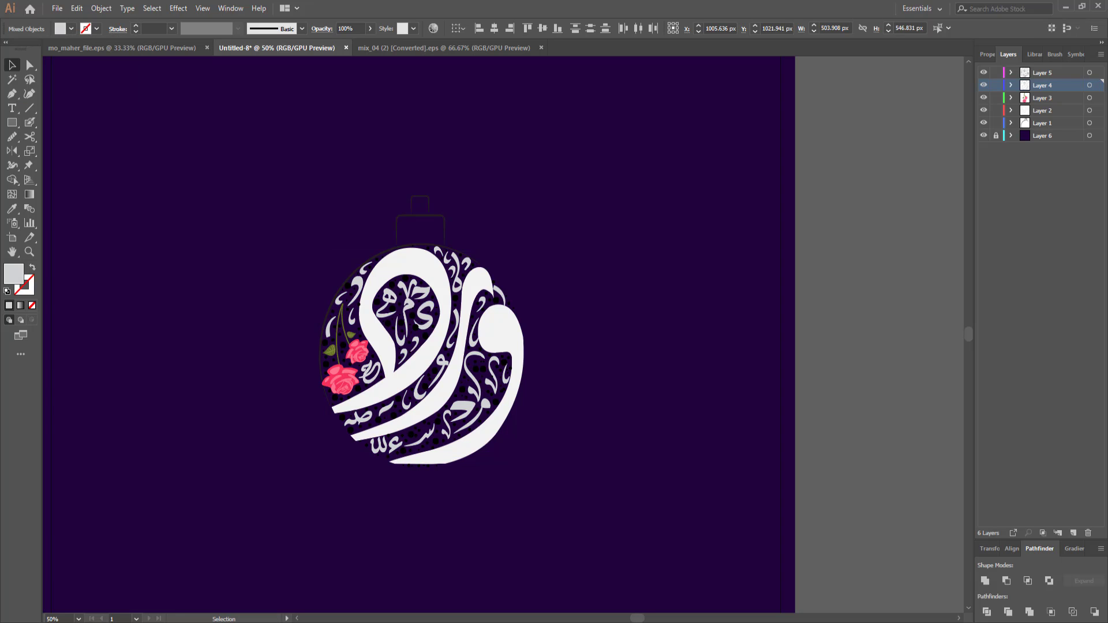
pyautogui.click(1096, 73)
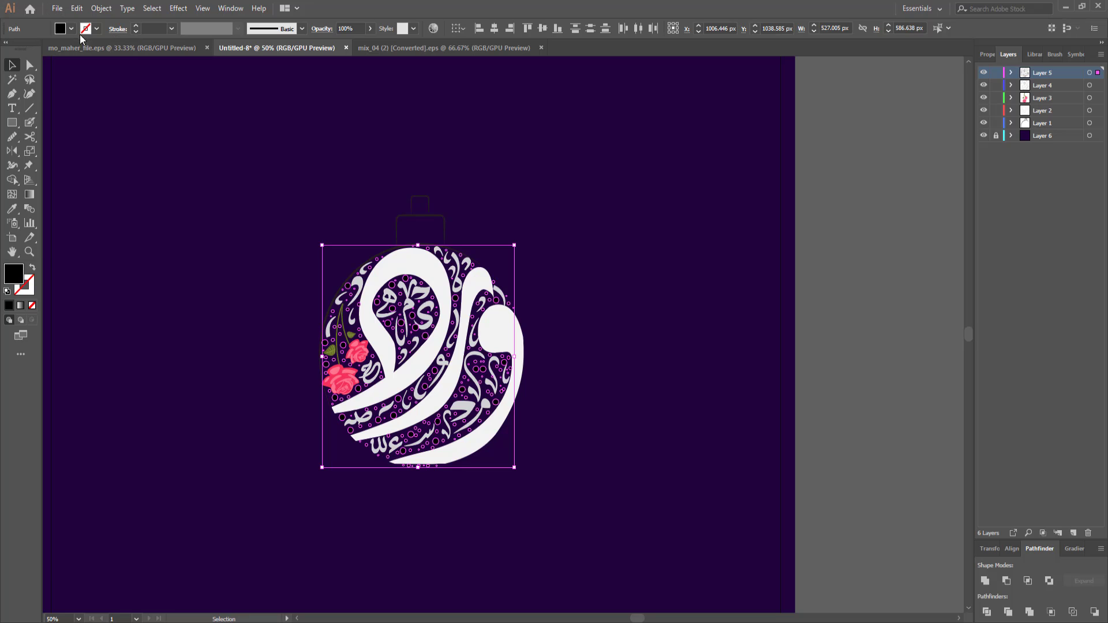
pyautogui.click(71, 29)
pyautogui.click(67, 89)
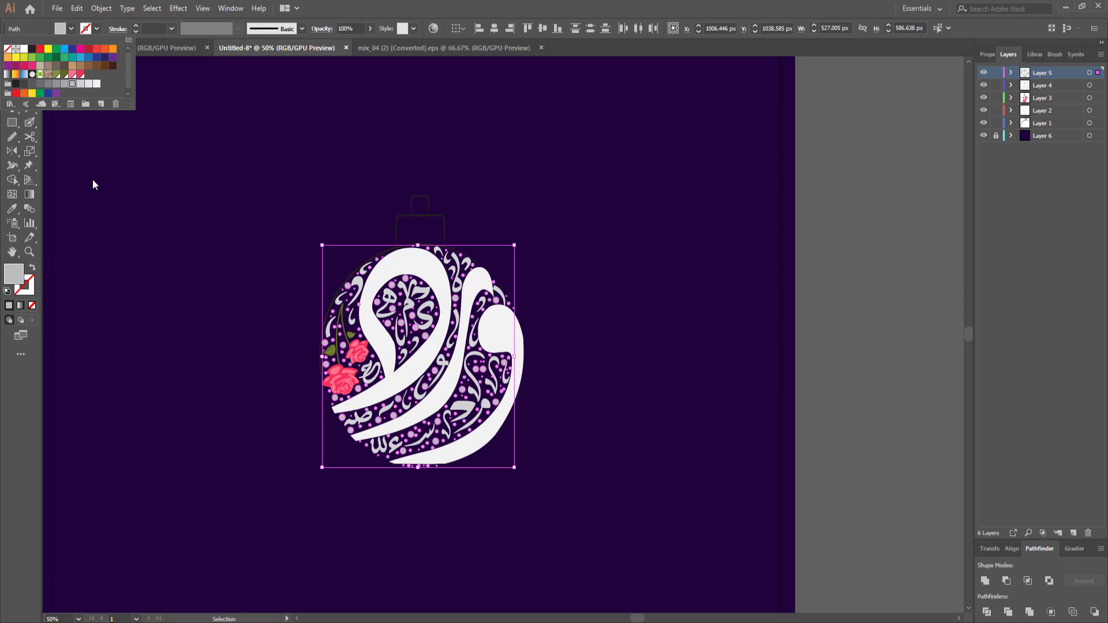
pyautogui.click(182, 312)
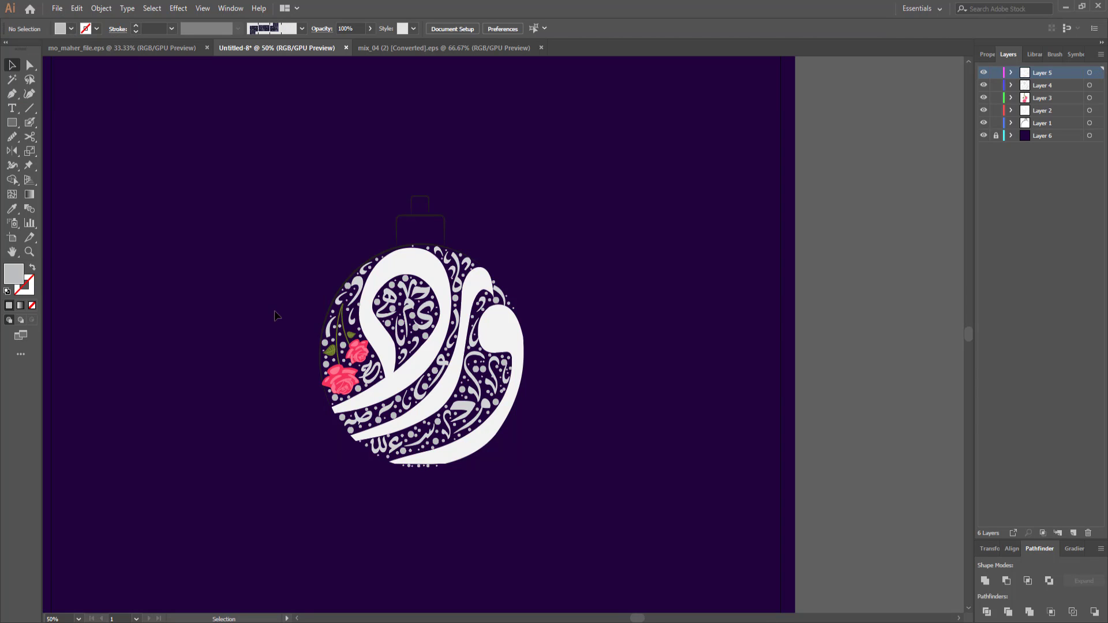
pyautogui.moveTo(459, 181); pyautogui.dragTo(395, 257)
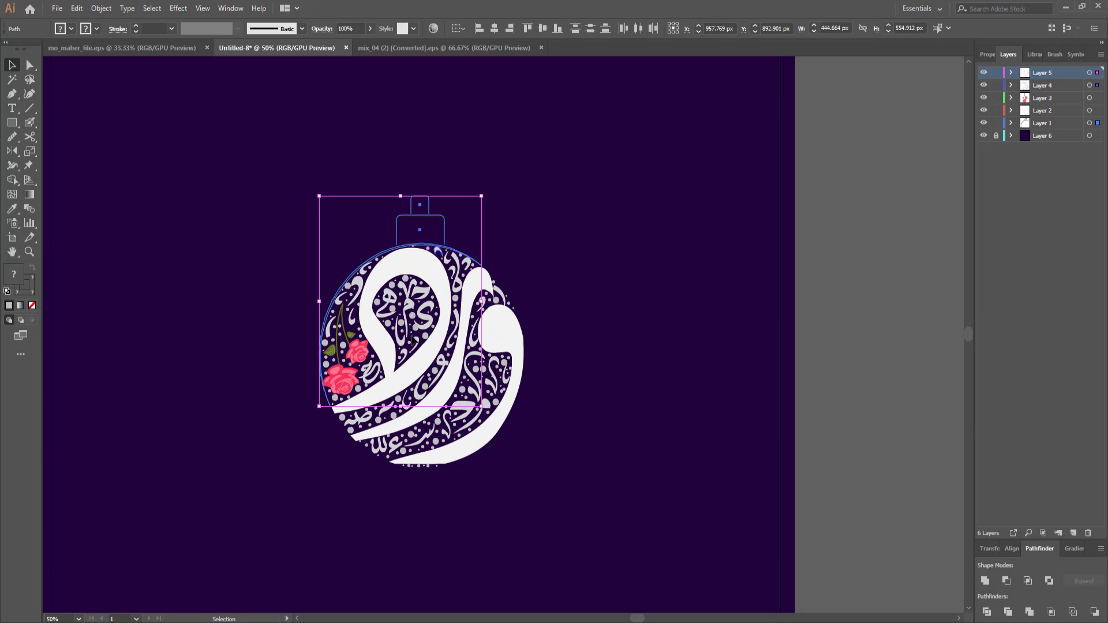
# Eyedropper the rose's pink onto the ornament cap pieces.
pyautogui.press('i')
pyautogui.click(348, 370)
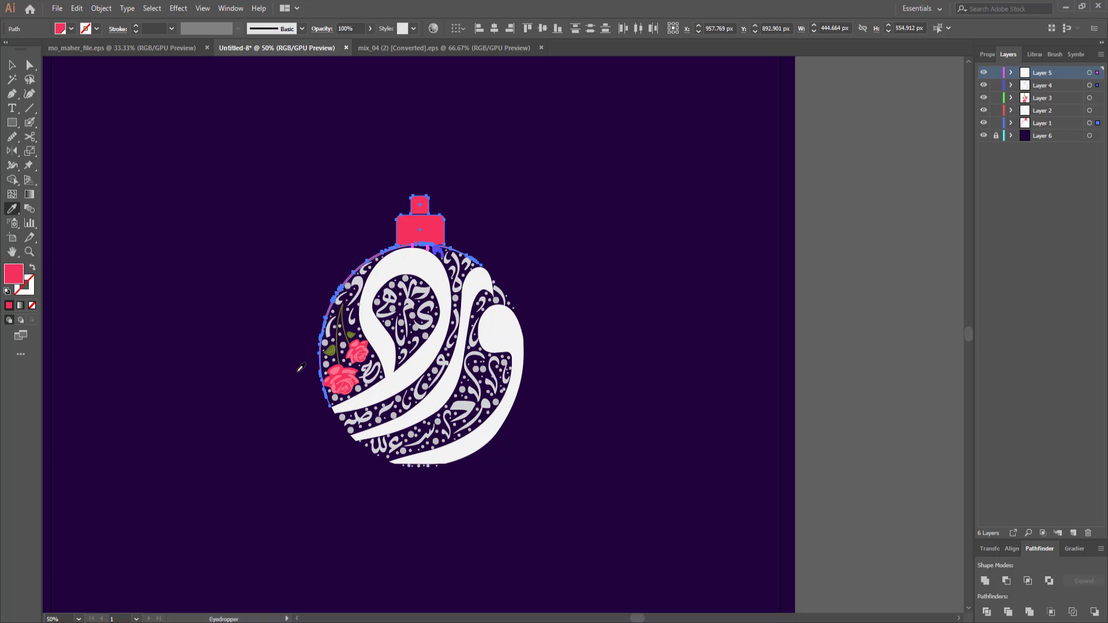
pyautogui.click(14, 69)
pyautogui.click(119, 193)
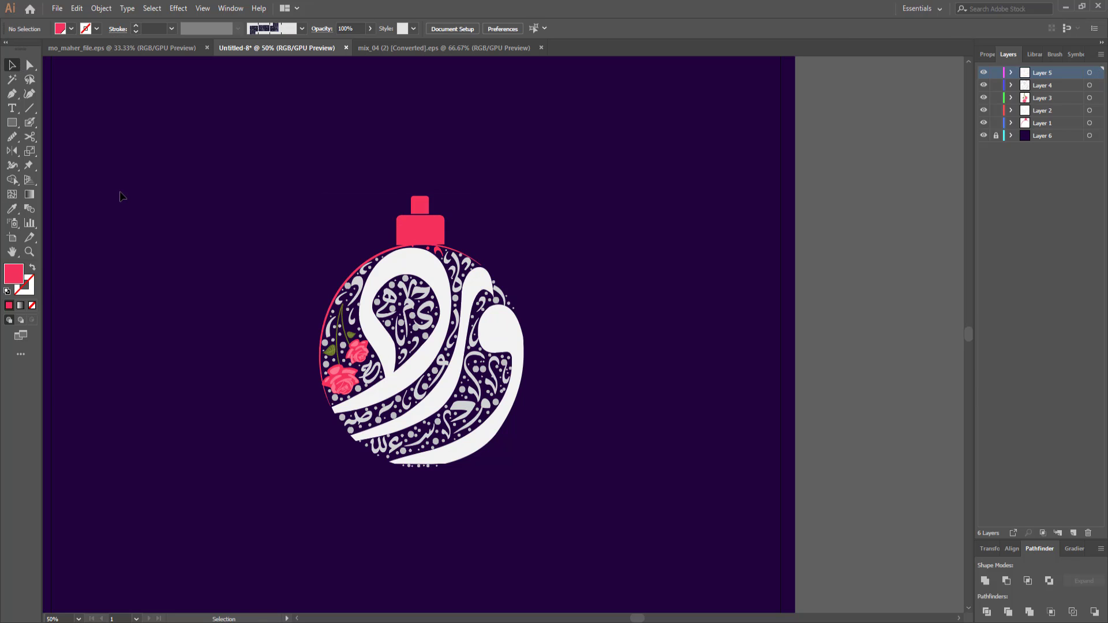
# Turn the lower cap rectangle into a thicker pink outline with Width Profile 1.
pyautogui.click(422, 238)
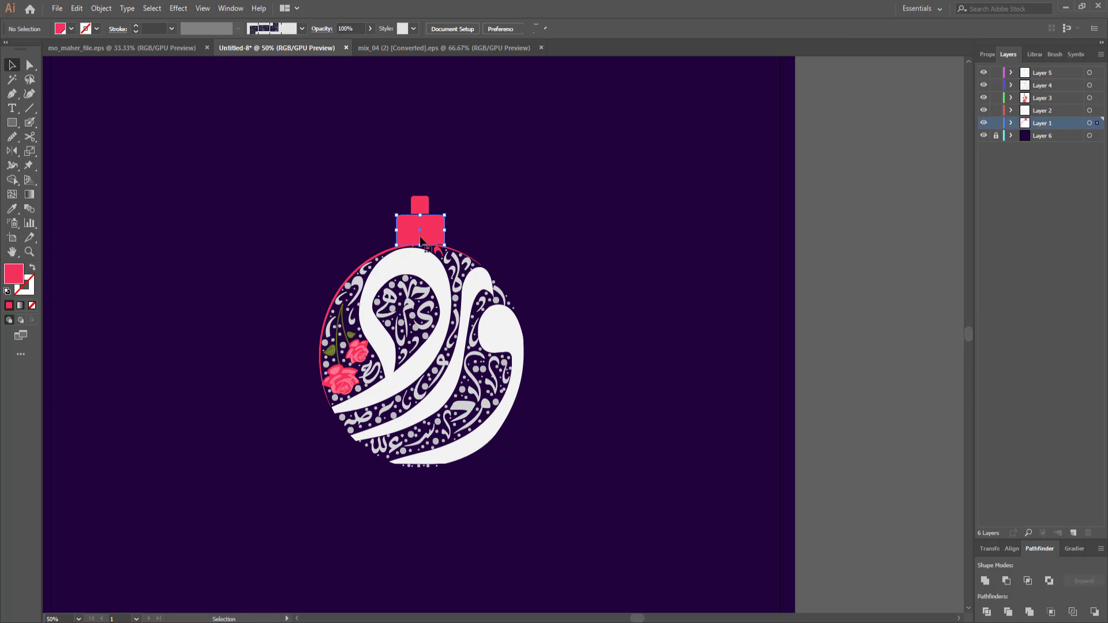
pyautogui.click(33, 269)
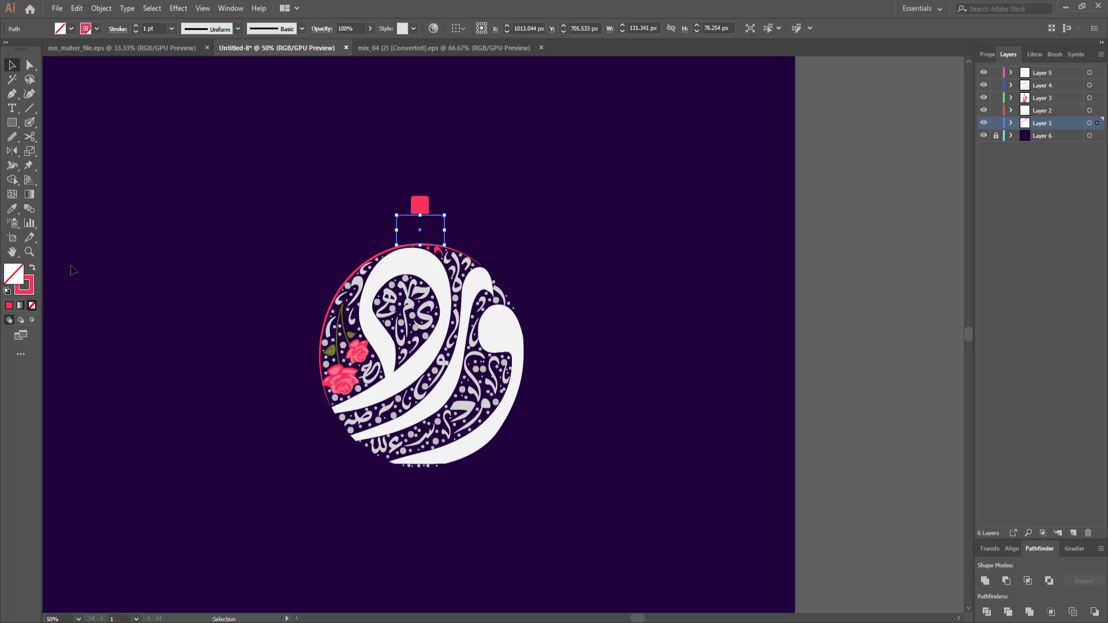
pyautogui.click(136, 26)
pyautogui.click(136, 26)
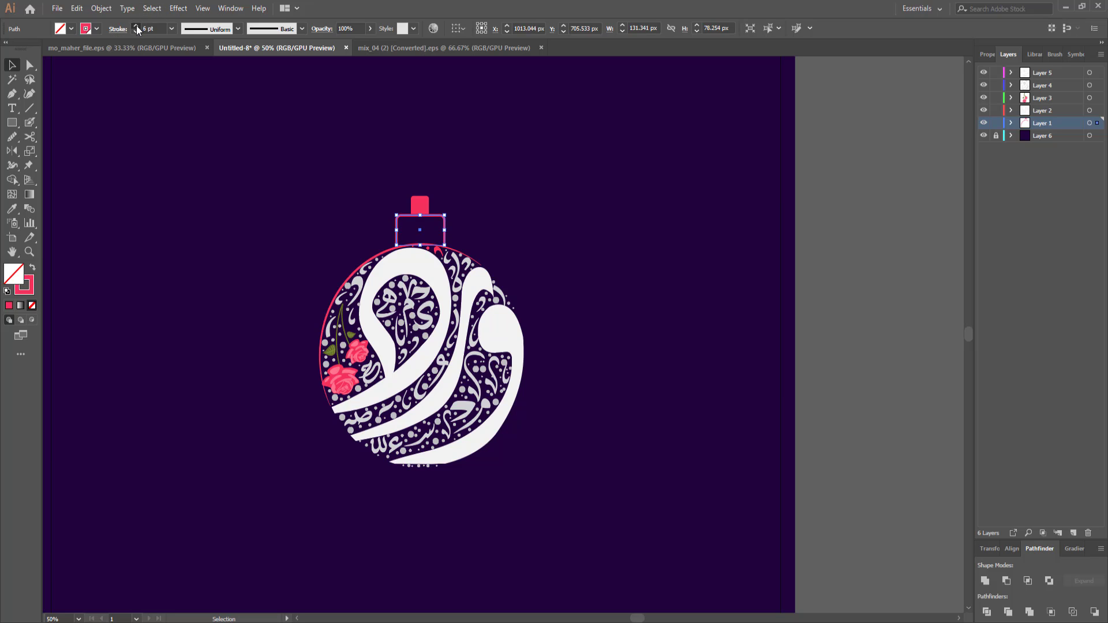
pyautogui.click(179, 29)
pyautogui.click(192, 78)
pyautogui.click(220, 191)
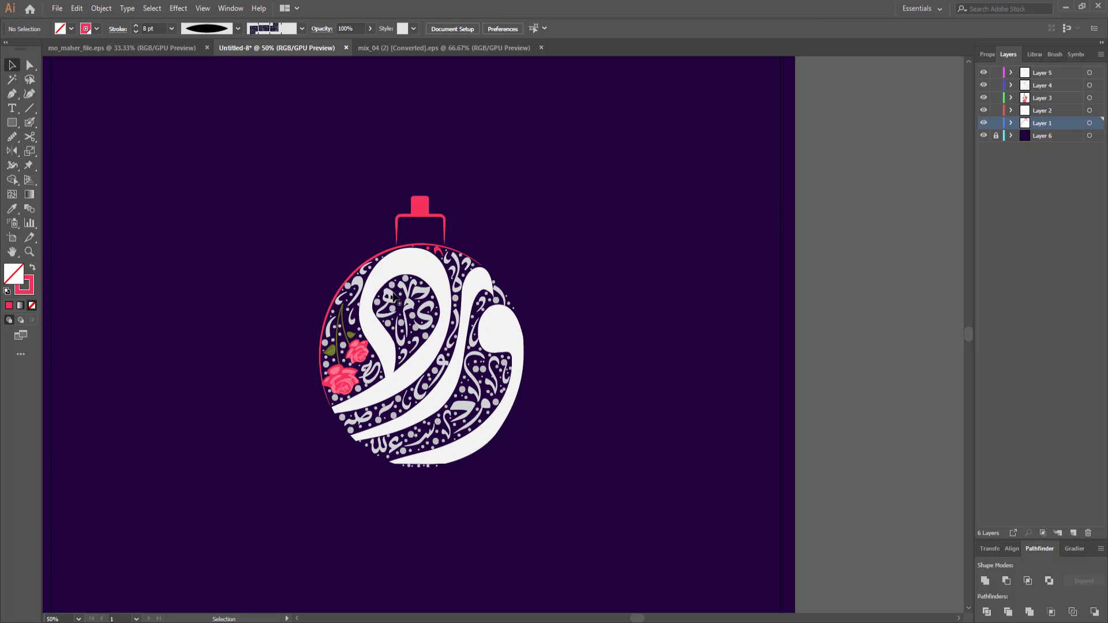
# Expand the cap rectangle's appearance into a filled shape with Object > Expand Appearance.
pyautogui.click(444, 226)
pyautogui.click(101, 8)
pyautogui.click(171, 162)
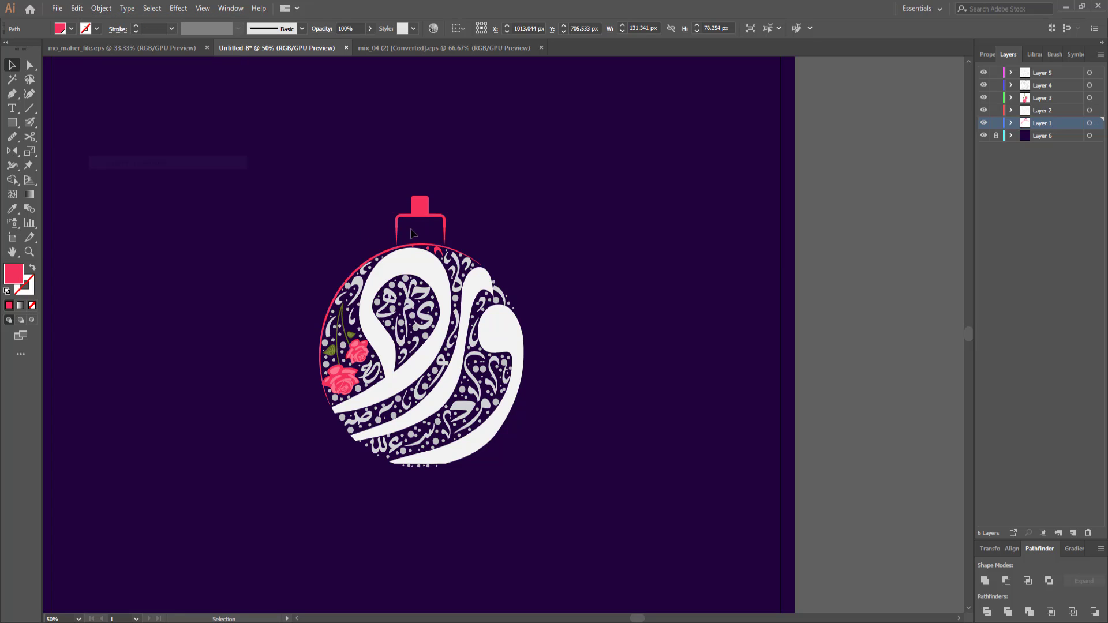
pyautogui.click(424, 205)
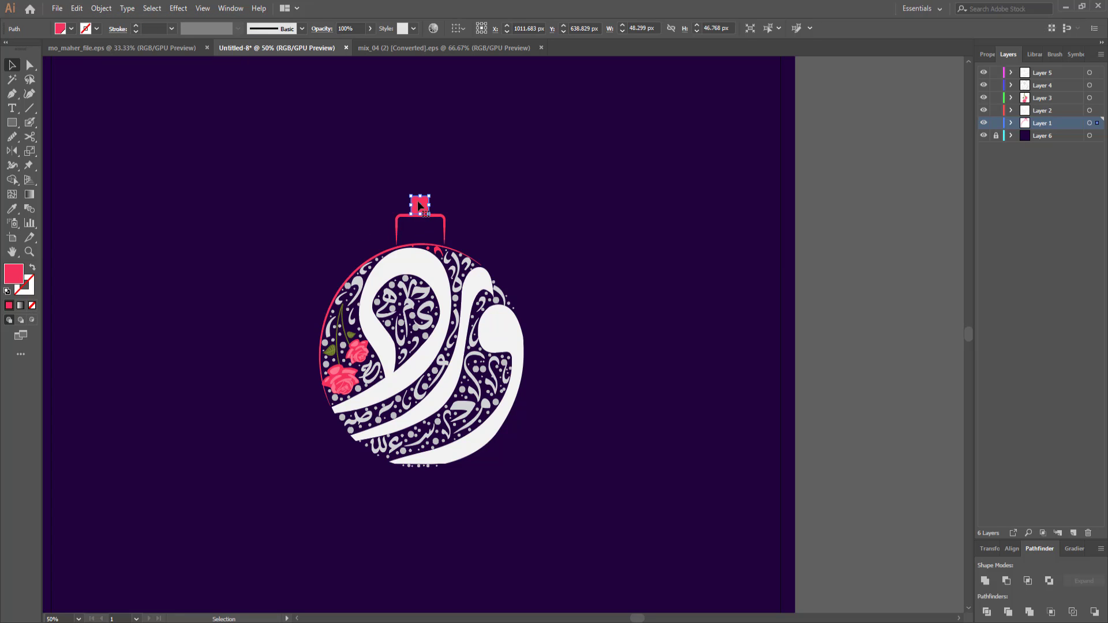
pyautogui.click(465, 191)
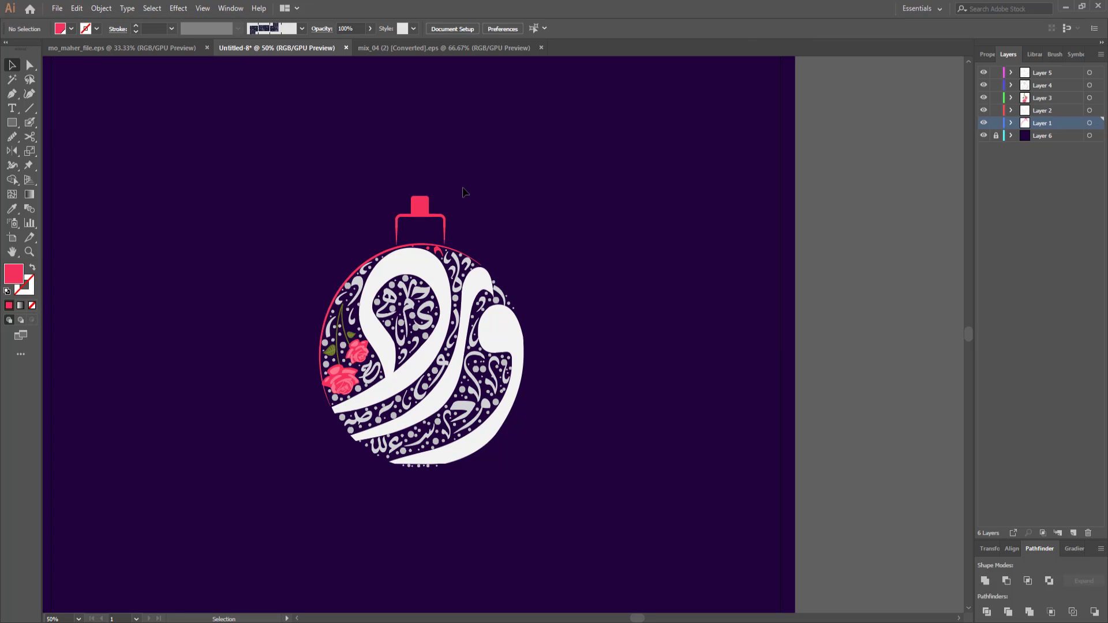
# Eyedropper light grey onto the red crescent and small marks at the ornament's top.
pyautogui.click(29, 252)
pyautogui.moveTo(449, 257); pyautogui.dragTo(588, 276)
pyautogui.moveTo(31, 68); pyautogui.dragTo(58, 80)
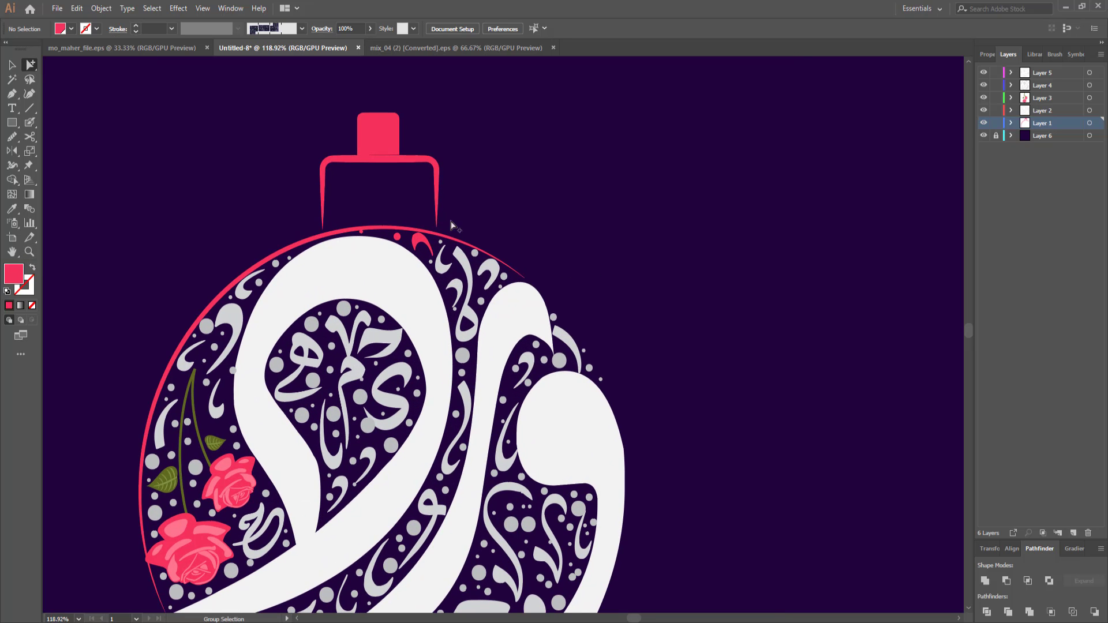
pyautogui.click(425, 243)
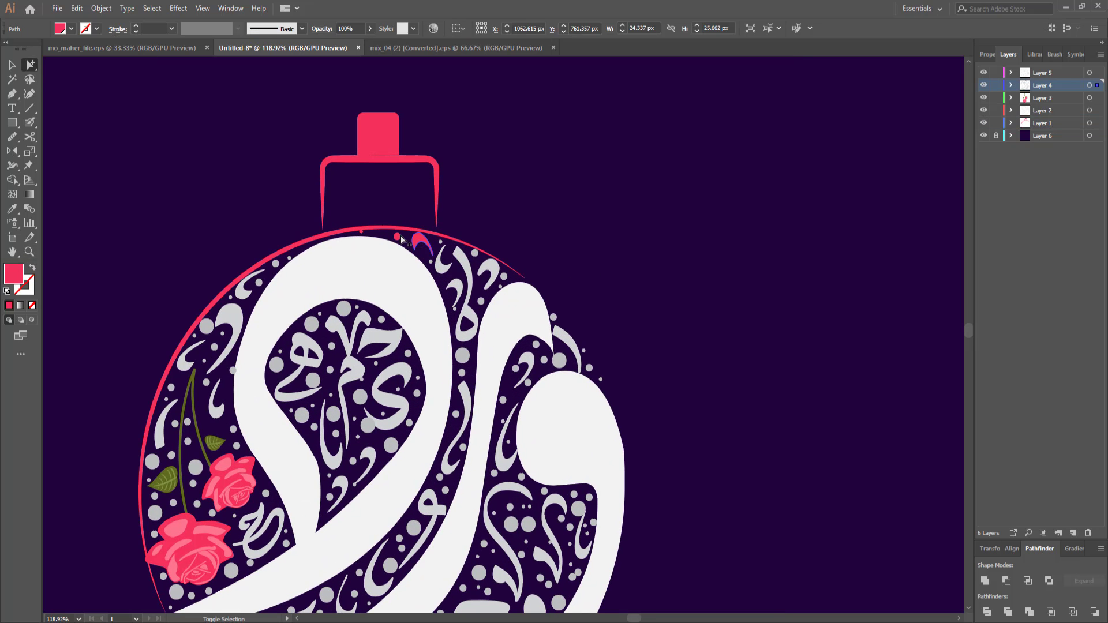
pyautogui.keyDown('shift'); pyautogui.click(397, 237); pyautogui.keyUp('shift')
pyautogui.keyDown('shift'); pyautogui.click(361, 231); pyautogui.keyUp('shift')
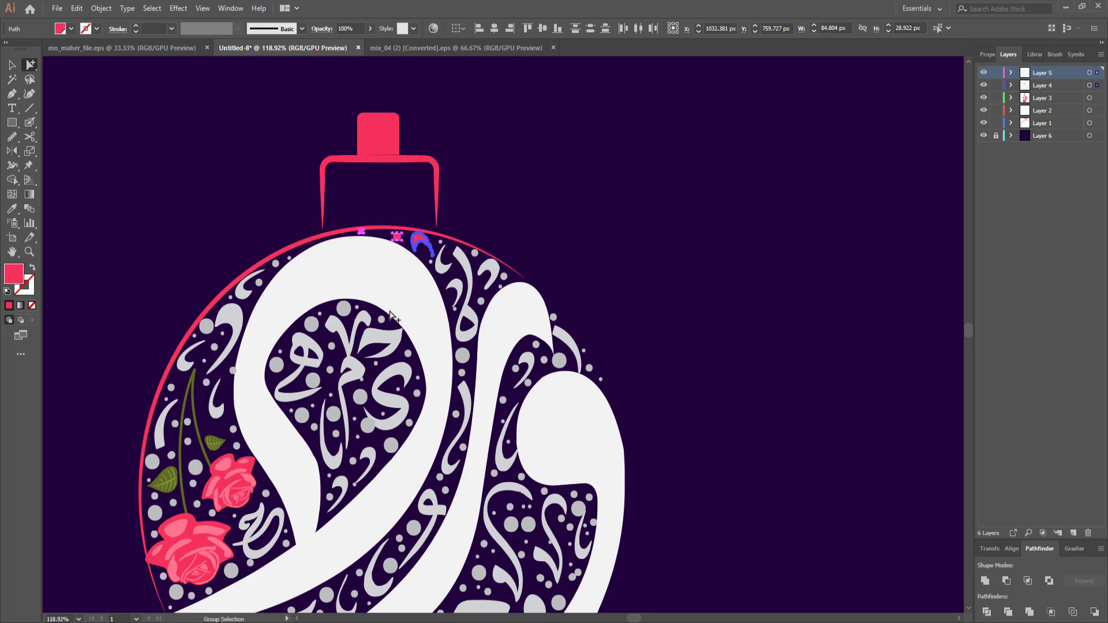
pyautogui.press('i')
pyautogui.click(469, 264)
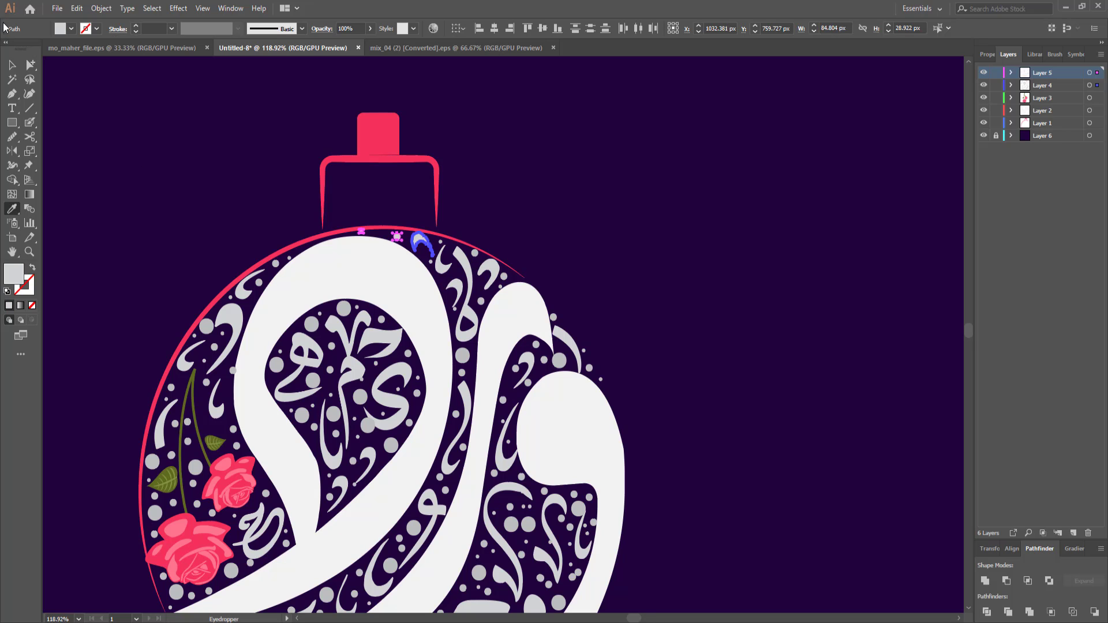
pyautogui.click(13, 68)
pyautogui.click(144, 211)
# Eyedropper the rose's pink onto a stroke right of centre and a shape in the upper loop.
pyautogui.scroll(-5, 146, 219)
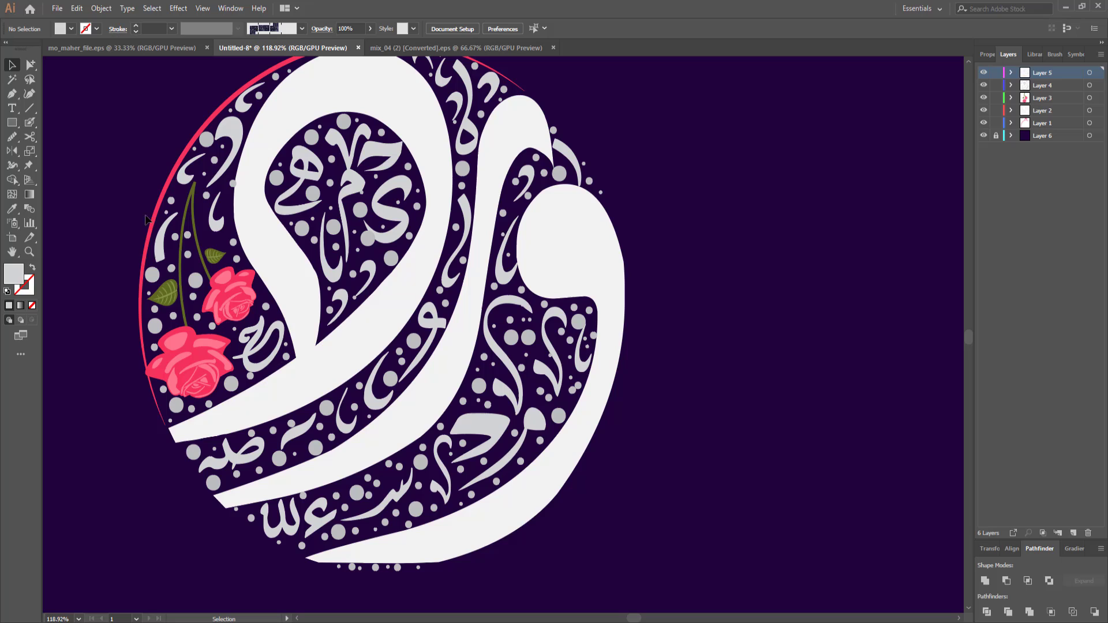
pyautogui.click(519, 389)
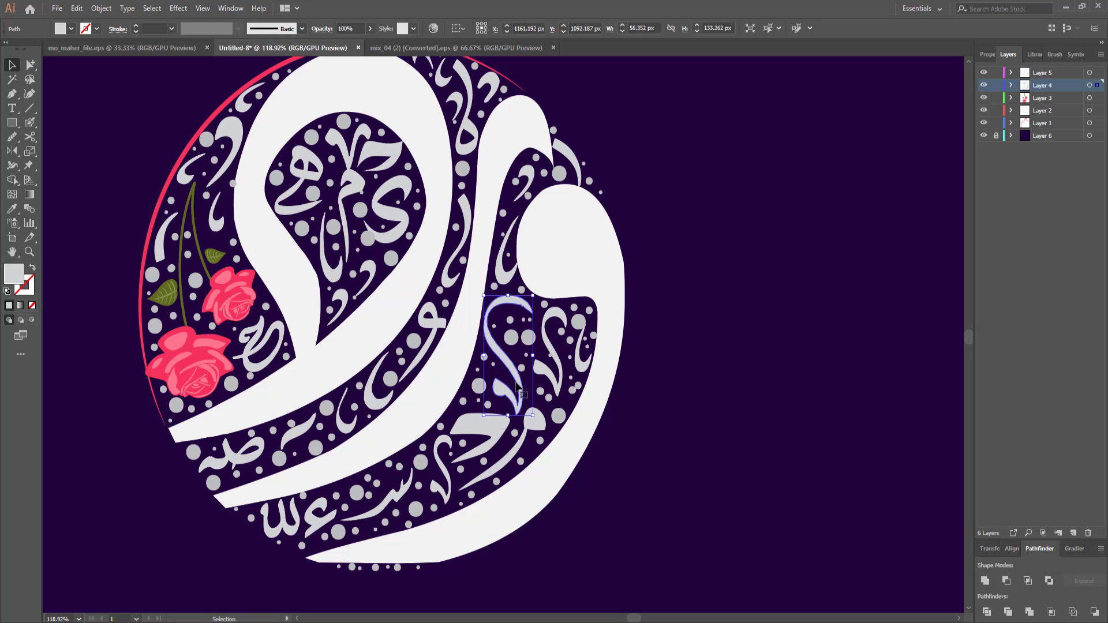
pyautogui.press('i')
pyautogui.click(230, 290)
pyautogui.click(30, 64)
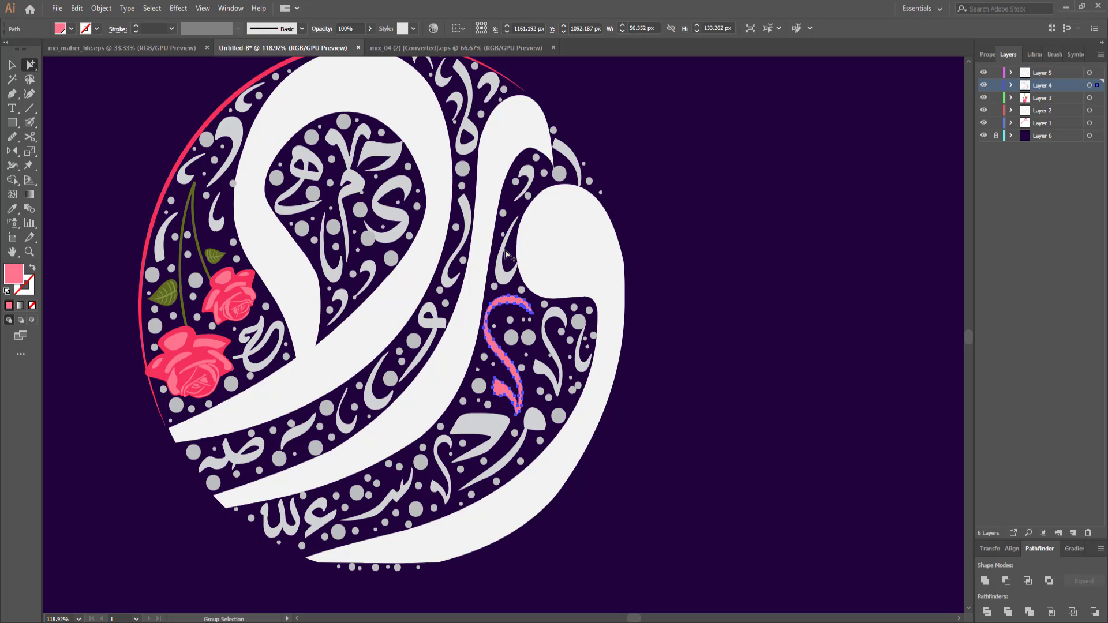
pyautogui.click(387, 215)
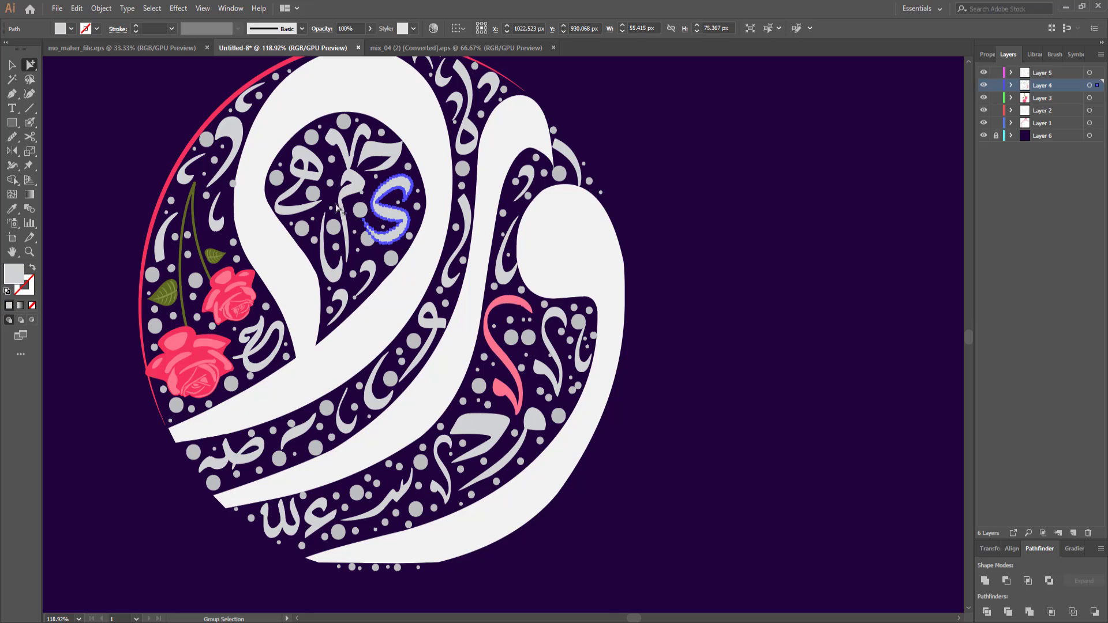
pyautogui.click(397, 155)
pyautogui.press('i')
pyautogui.click(228, 292)
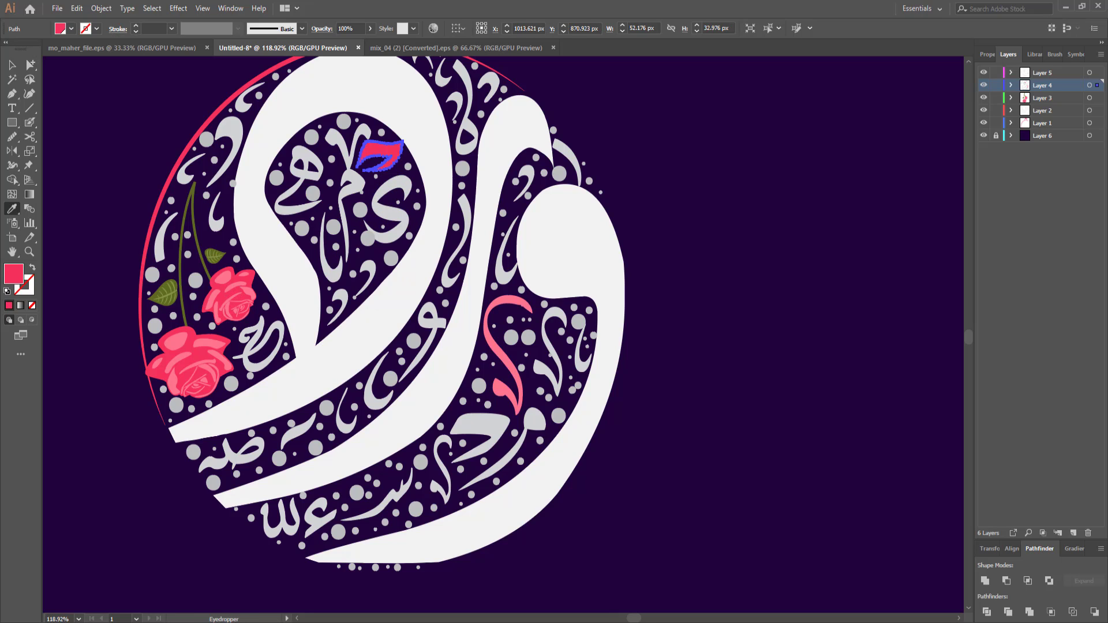
# Eyedropper the rose's pink onto small grey strokes near the bottom and left of centre.
pyautogui.click(30, 65)
pyautogui.click(404, 500)
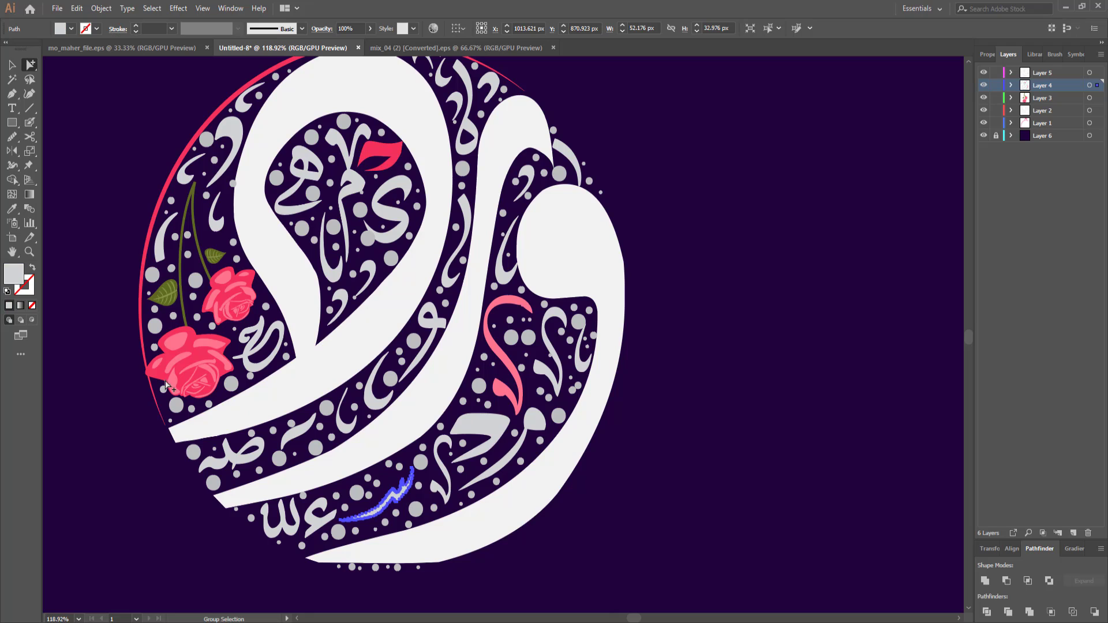
pyautogui.press('i')
pyautogui.click(199, 353)
pyautogui.click(30, 150)
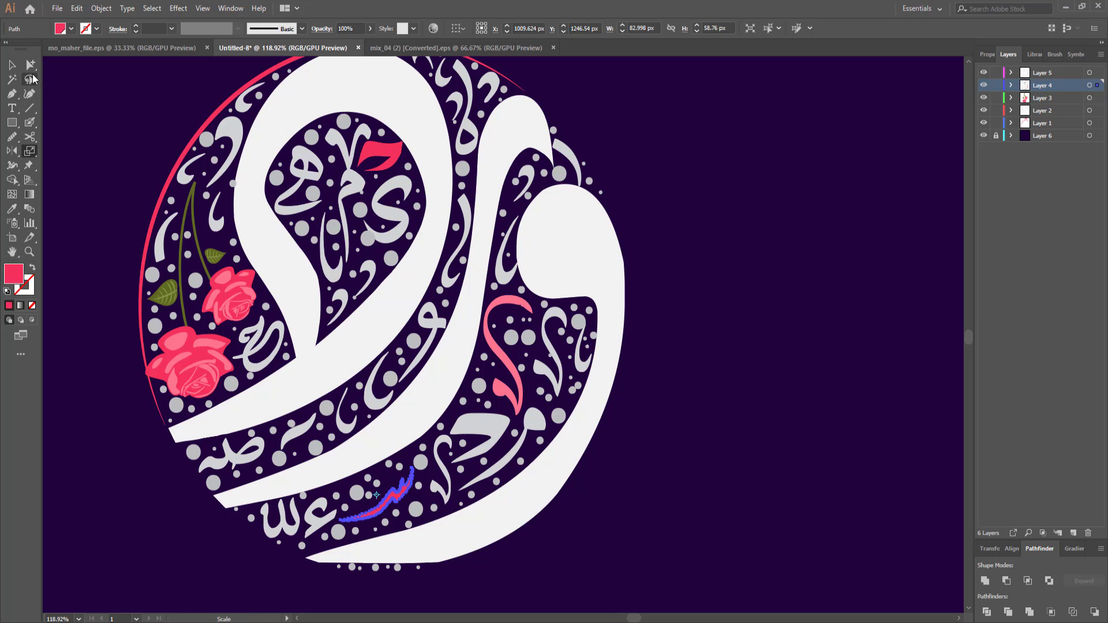
pyautogui.click(30, 65)
pyautogui.click(442, 336)
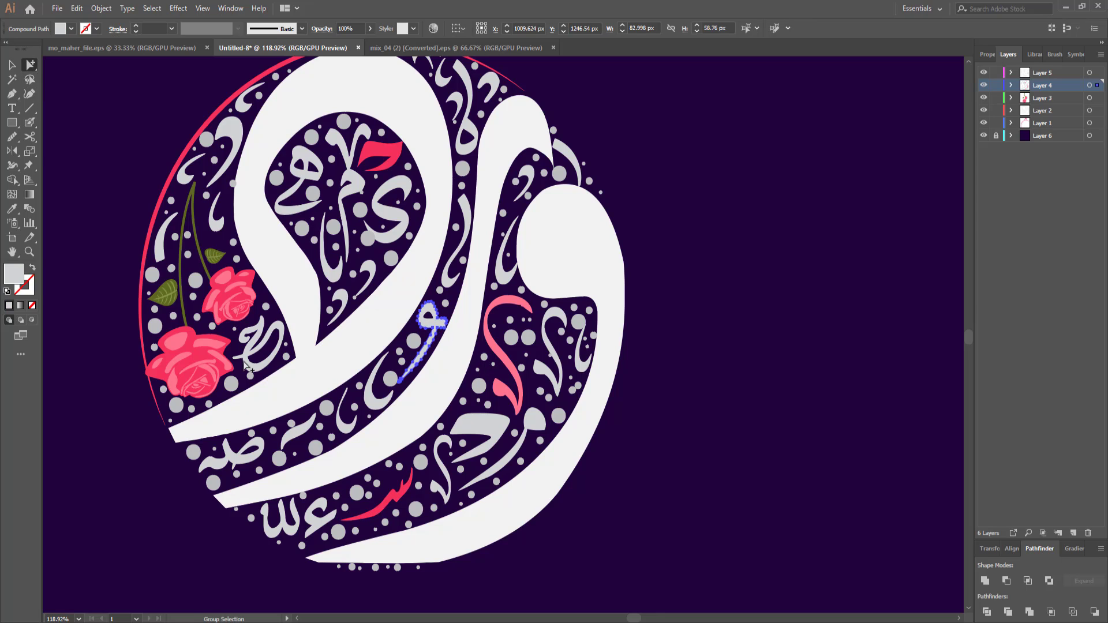
pyautogui.press('i')
pyautogui.click(203, 352)
pyautogui.click(14, 65)
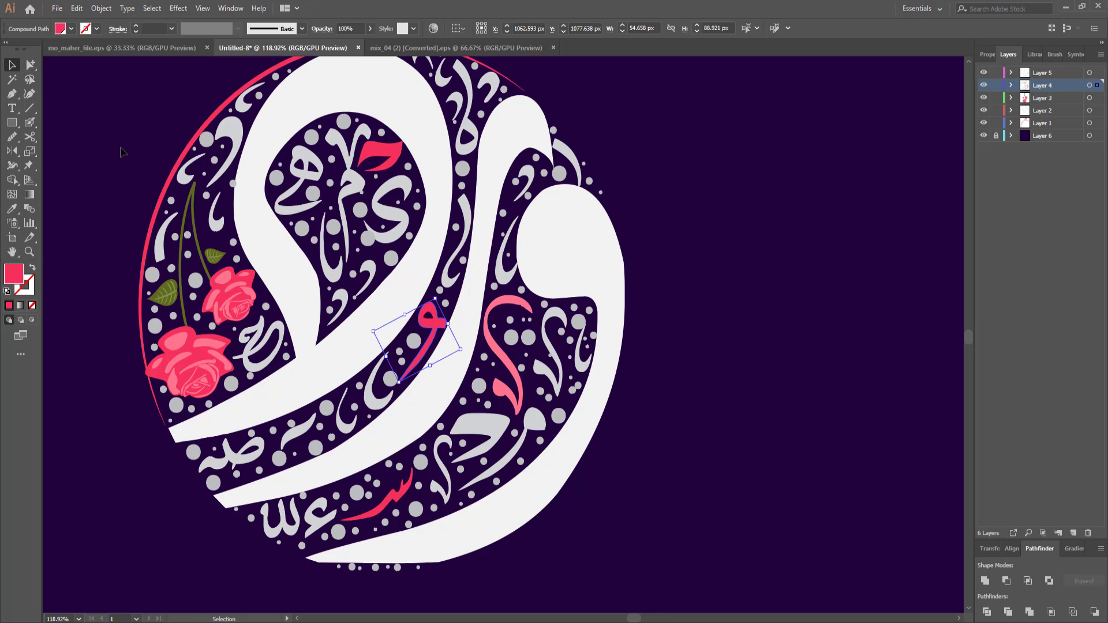
pyautogui.click(120, 151)
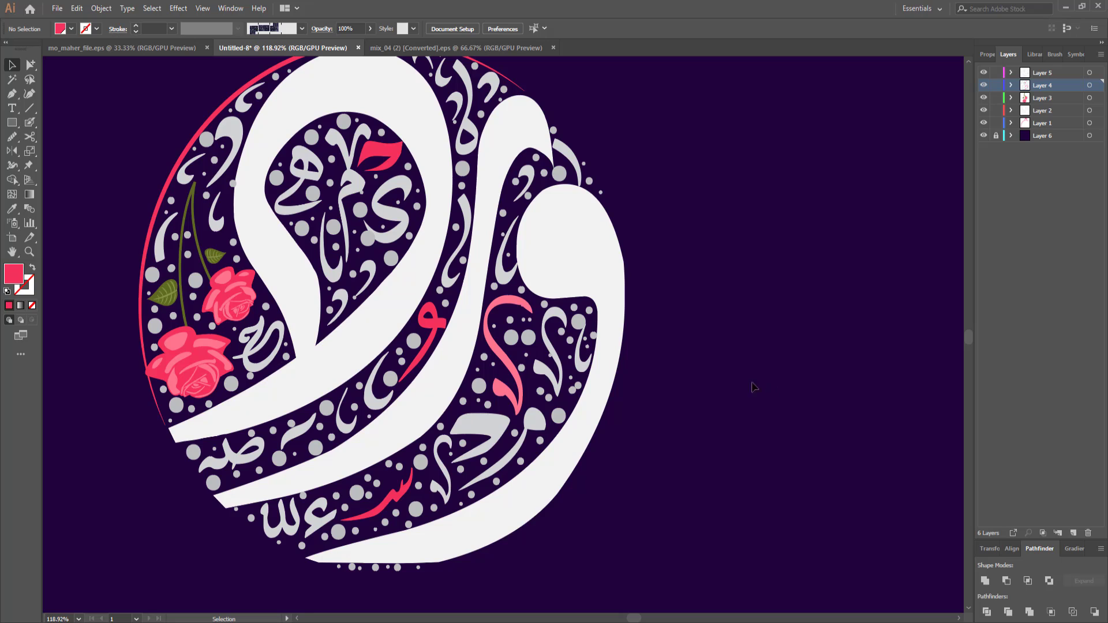
# Recolour the pink stroke right of centre a deeper rose red.
pyautogui.click(510, 367)
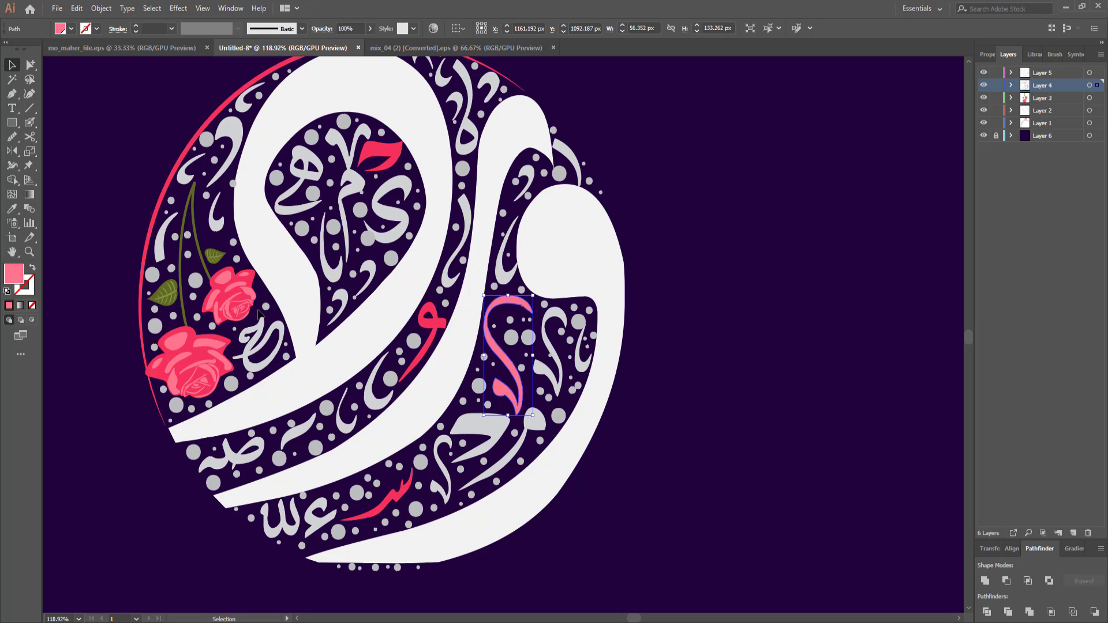
pyautogui.press('i')
pyautogui.click(231, 296)
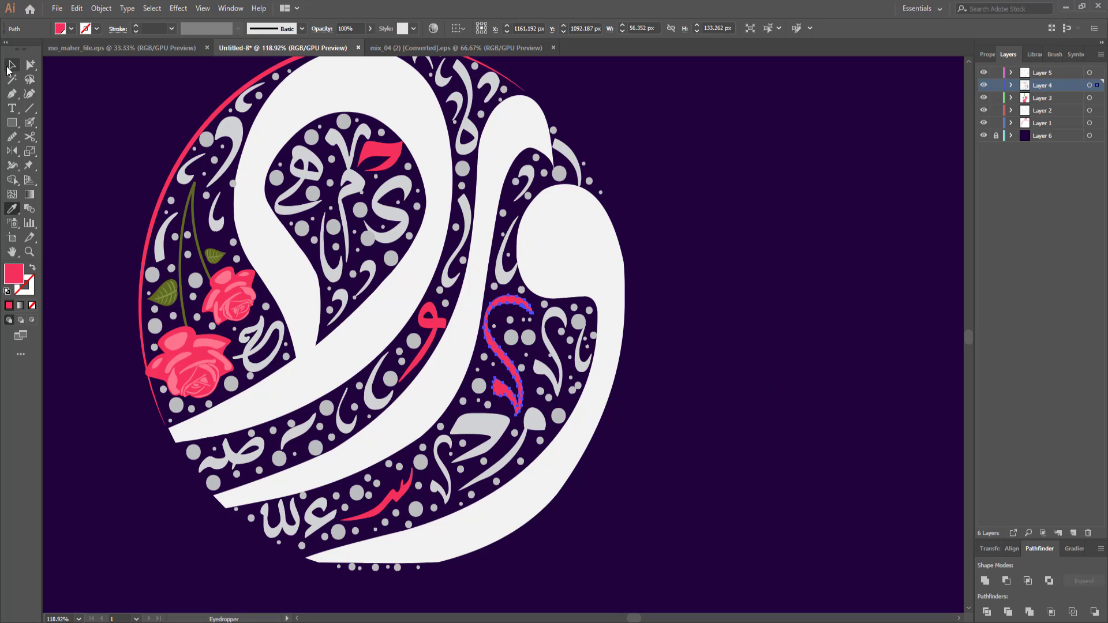
pyautogui.click(11, 65)
pyautogui.click(56, 154)
pyautogui.hotkey('ctrl', '1')
pyautogui.hotkey('ctrl', '0')
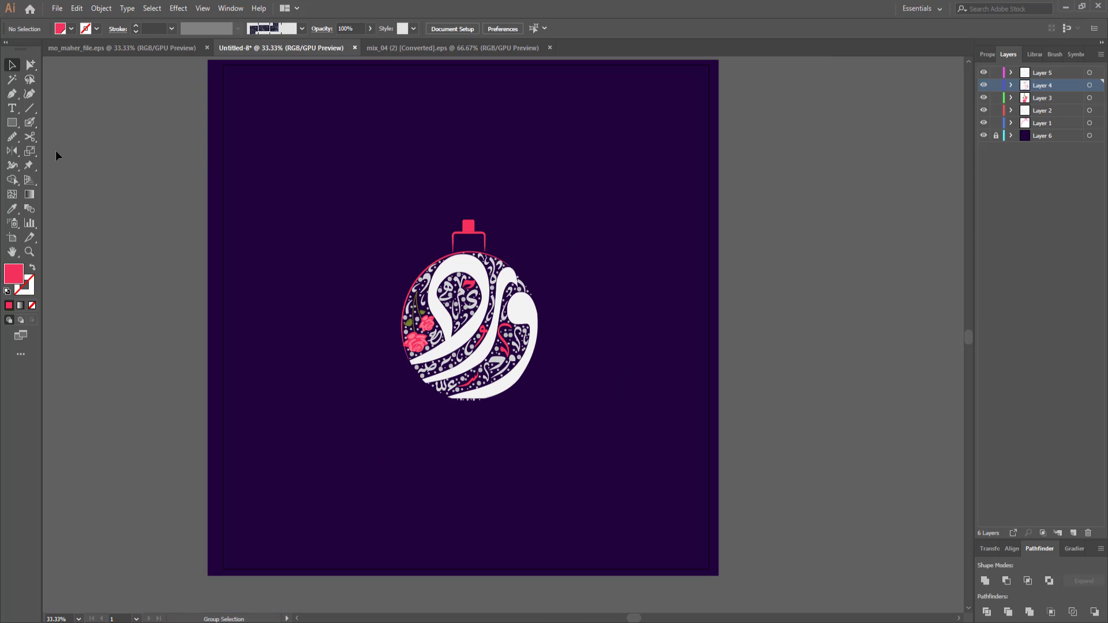